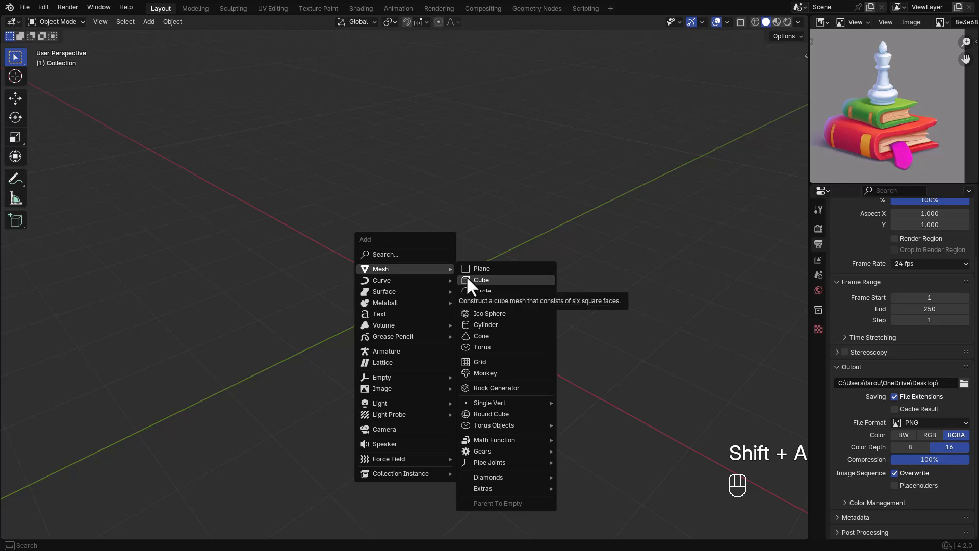
# Shape a new cube into a flat, oblong block by flattening it along Z and stretching it along X.
pyautogui.moveTo(433, 271); pyautogui.dragTo(420, 266, button='middle')
pyautogui.press('s')
pyautogui.press('z')
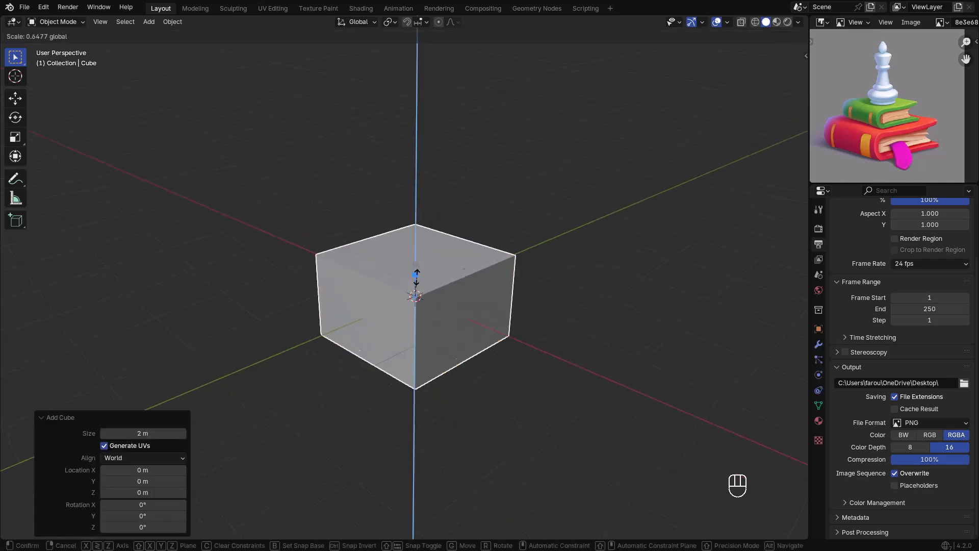
pyautogui.click(424, 300)
pyautogui.moveTo(437, 308); pyautogui.dragTo(451, 317)
# Scale the block down uniformly and apply its scale.
pyautogui.press('s')
pyautogui.click(427, 311)
pyautogui.scroll(3, 421, 296)
pyautogui.hotkey('ctrl', 'a')
pyautogui.click(440, 301)
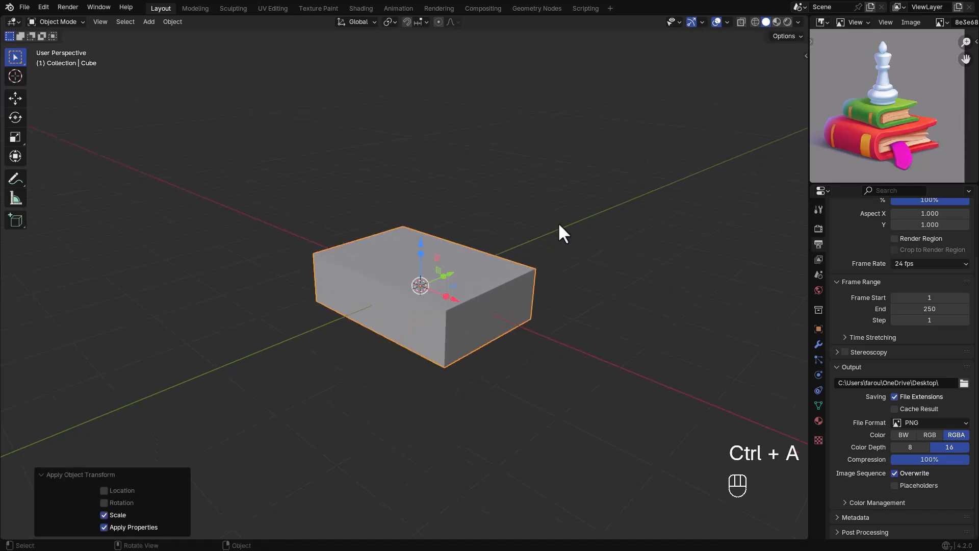
# Inset three adjoining side faces of the block together by about 0.056 m, leaving one long side untouched as the spine.
pyautogui.click(530, 237)
pyautogui.moveTo(515, 246); pyautogui.dragTo(435, 256, button='middle')
pyautogui.moveTo(497, 266); pyautogui.dragTo(459, 246, button='middle')
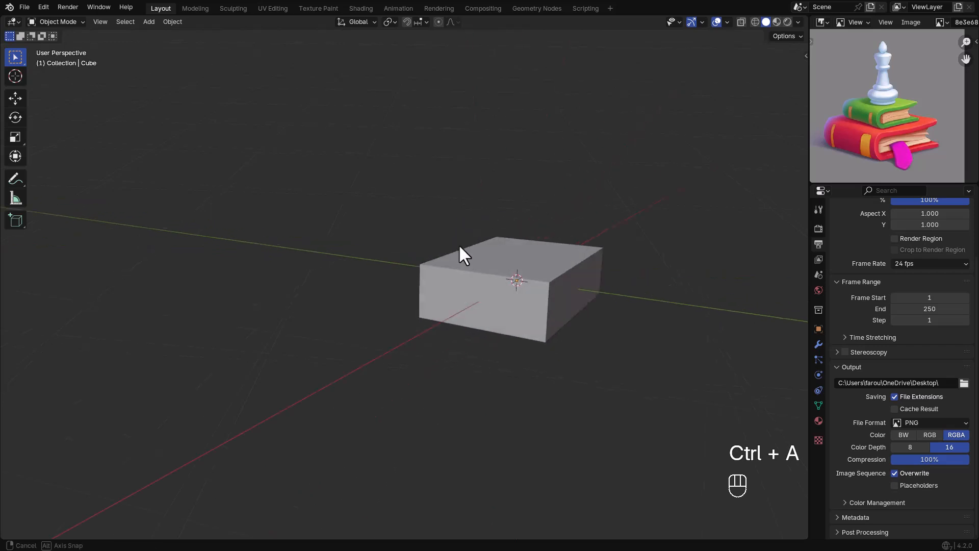
pyautogui.press('Tab')
pyautogui.click(502, 298)
pyautogui.moveTo(564, 293); pyautogui.dragTo(636, 328, button='middle')
pyautogui.keyDown('shift'); pyautogui.click(632, 325); pyautogui.keyUp('shift')
pyautogui.moveTo(588, 302); pyautogui.dragTo(669, 319, button='middle')
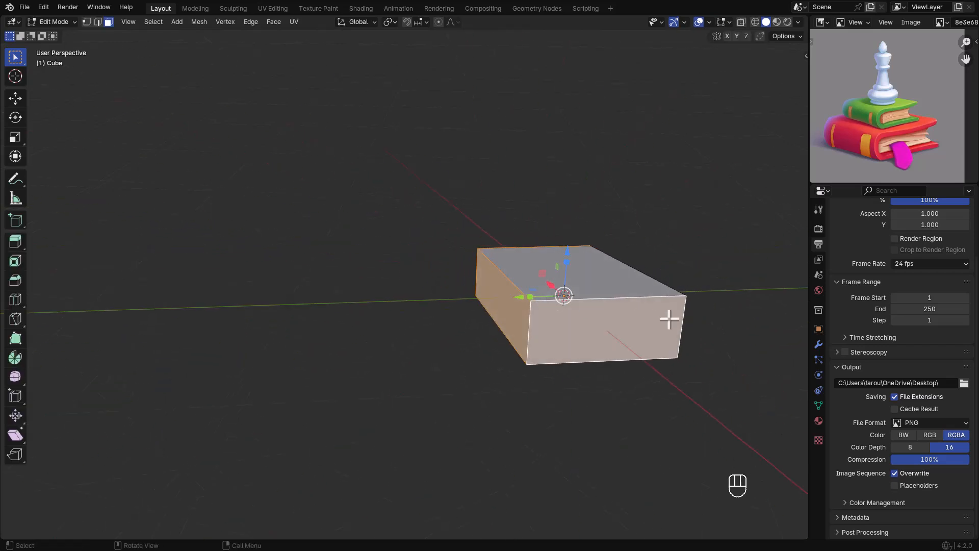
pyautogui.press('i')
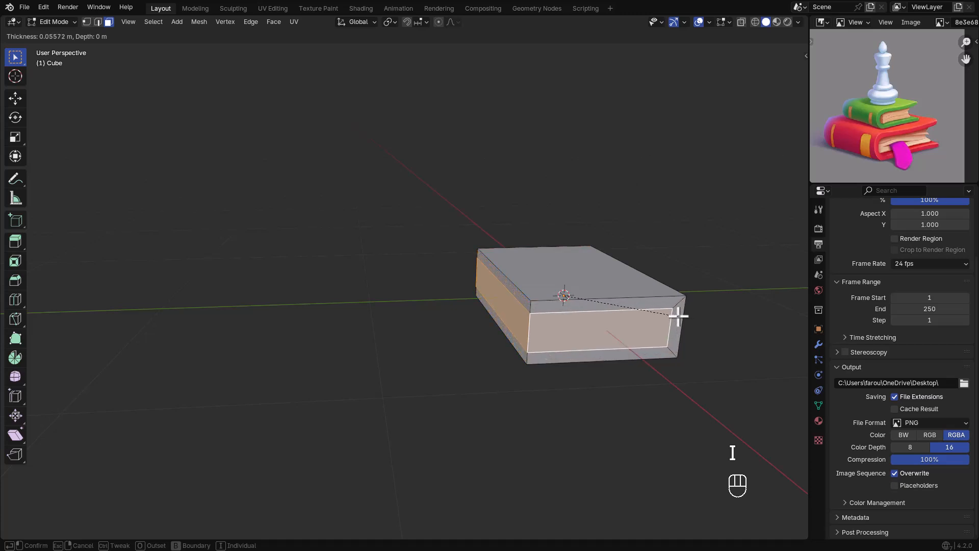
pyautogui.click(678, 316)
# Extrude the inset side faces inward along their normals by about 0.053 m to form the recessed page block.
pyautogui.moveTo(574, 290); pyautogui.dragTo(652, 303, button='middle')
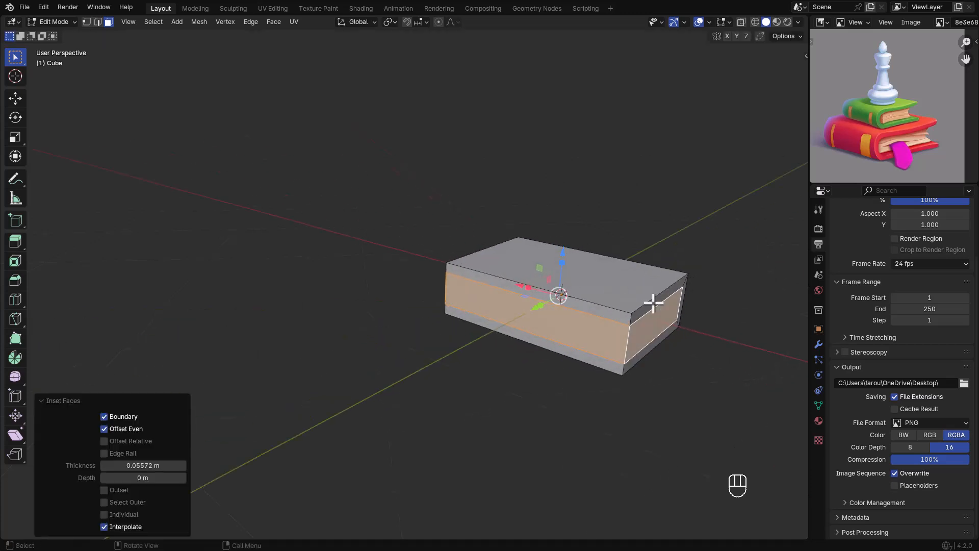
pyautogui.hotkey('alt', 'e')
pyautogui.click(651, 310)
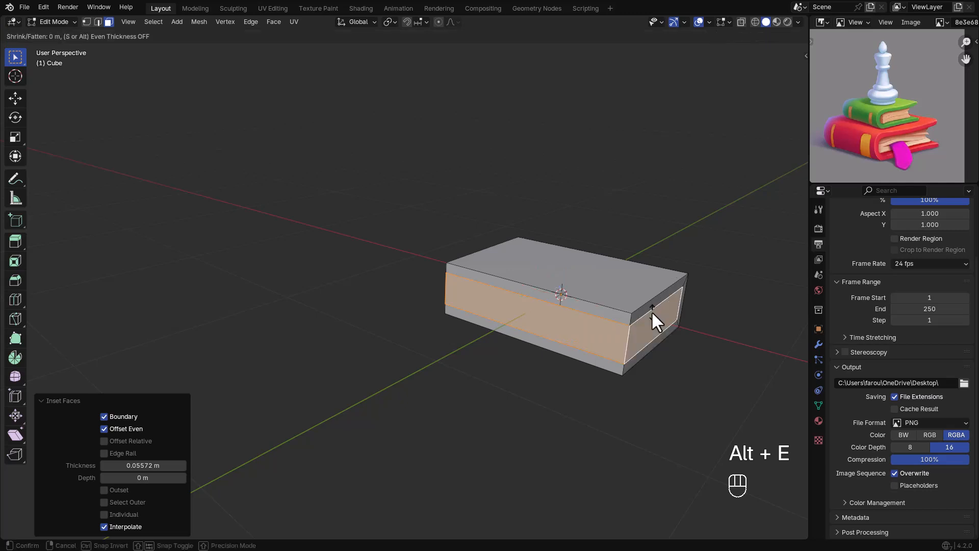
pyautogui.click(651, 317)
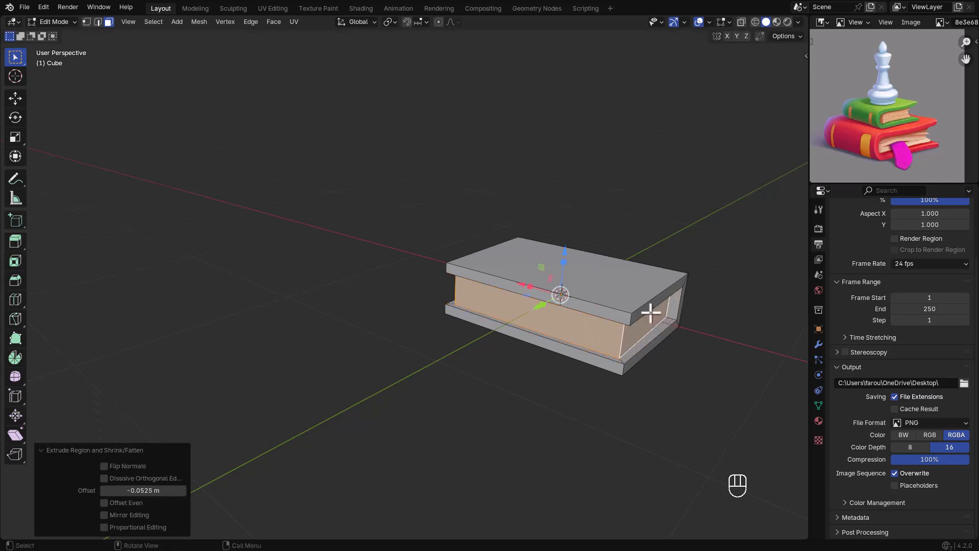
# Bevel the upper and lower long edges of the spine by about 0.088 m with 8 segments.
pyautogui.press('Tab')
pyautogui.moveTo(632, 319)
pyautogui.mouseDown(button='middle')
pyautogui.moveTo(509, 317)
pyautogui.moveTo(618, 323)
pyautogui.mouseUp(button='middle')
pyautogui.press('Tab')
pyautogui.click(638, 332)
pyautogui.moveTo(623, 320)
pyautogui.mouseDown()
pyautogui.moveTo(618, 313)
pyautogui.moveTo(629, 315)
pyautogui.mouseUp()
pyautogui.press('Tab')
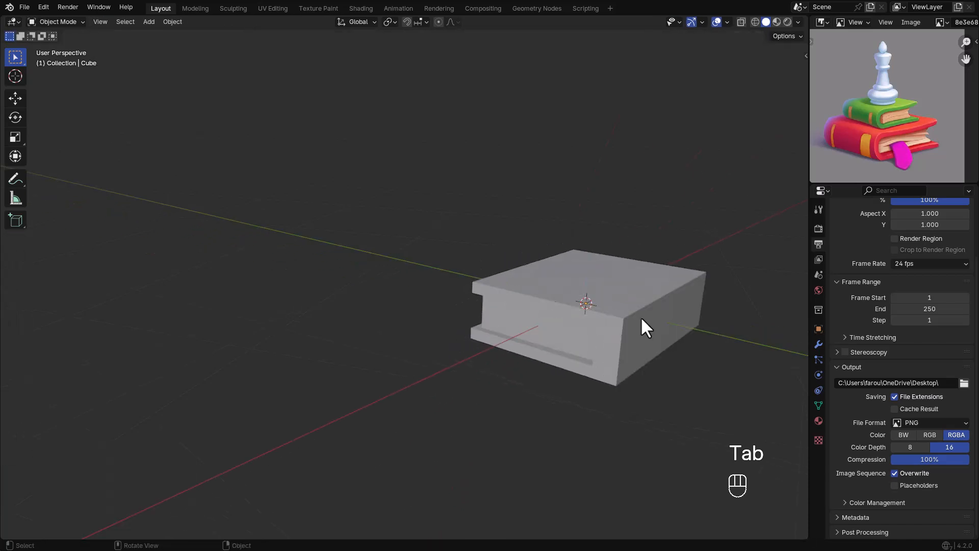
pyautogui.press('Tab')
pyautogui.press('2')
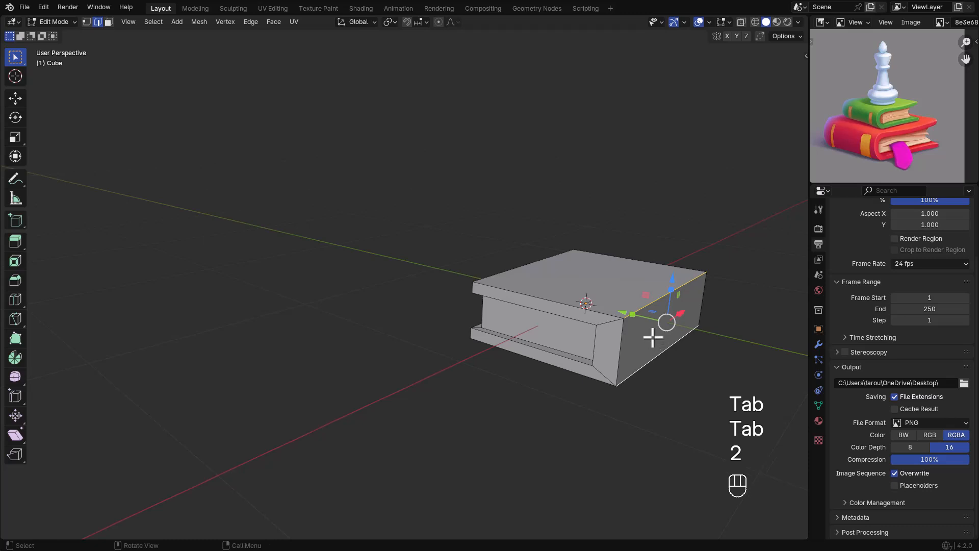
pyautogui.hotkey('ctrl', 'b')
pyautogui.scroll(4, 662, 363)
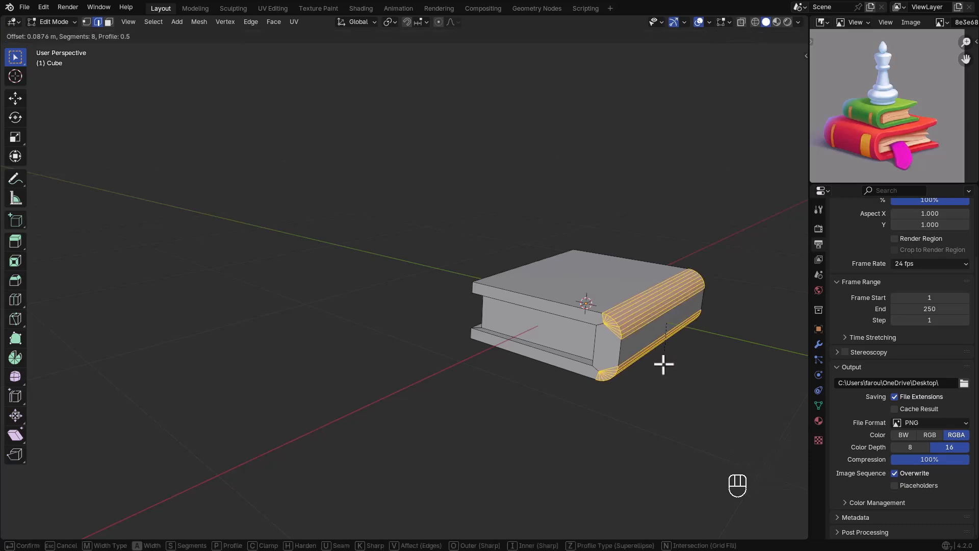
pyautogui.click(663, 364)
# Apply smooth shading to the book.
pyautogui.press('Tab')
pyautogui.moveTo(662, 360); pyautogui.dragTo(582, 296, button='middle')
pyautogui.rightClick(611, 298)
pyautogui.click(610, 298)
pyautogui.rightClick(604, 299)
pyautogui.click(600, 312)
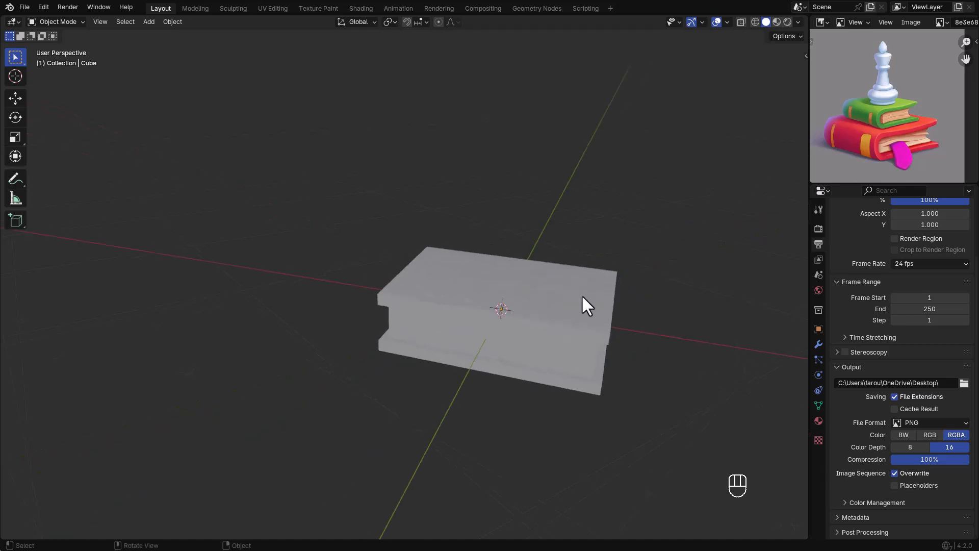
# Bevel the four outer corner edges of the upper and lower covers by about 0.056 m with 9 segments.
pyautogui.moveTo(622, 335)
pyautogui.mouseDown(button='middle')
pyautogui.moveTo(561, 324)
pyautogui.moveTo(594, 345)
pyautogui.moveTo(612, 334)
pyautogui.mouseUp(button='middle')
pyautogui.press('Tab')
pyautogui.click(612, 334)
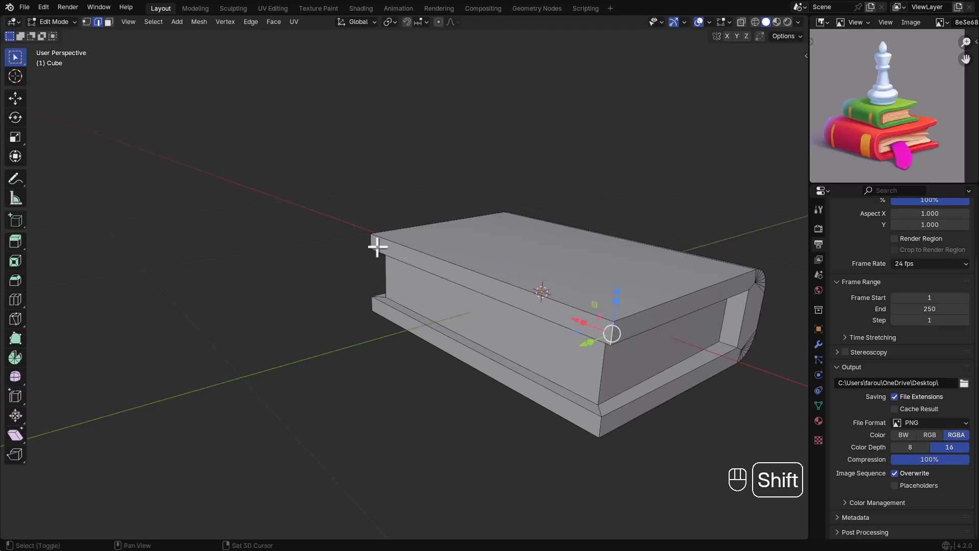
pyautogui.keyDown('shift'); pyautogui.click(373, 305); pyautogui.keyUp('shift')
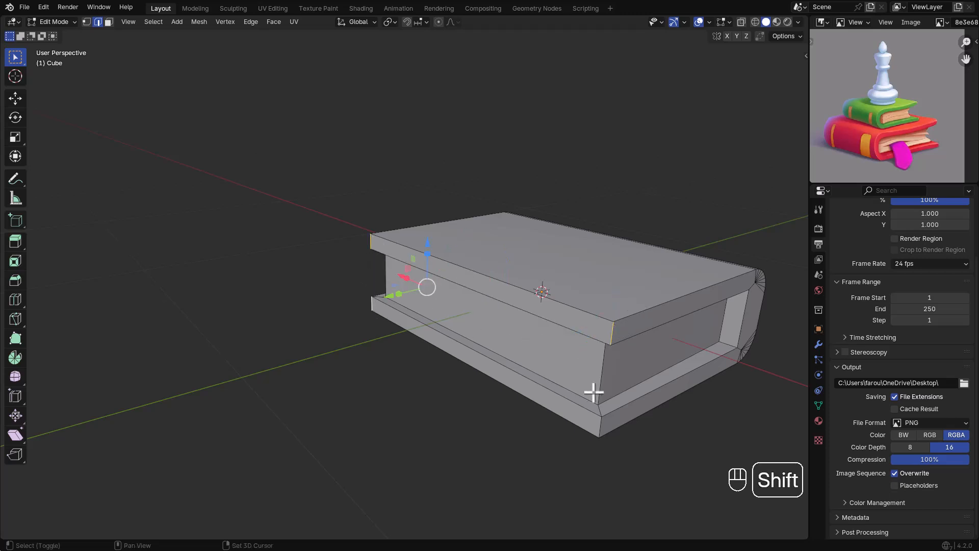
pyautogui.keyDown('shift'); pyautogui.click(600, 430); pyautogui.keyUp('shift')
pyautogui.moveTo(600, 371); pyautogui.dragTo(574, 356, button='middle')
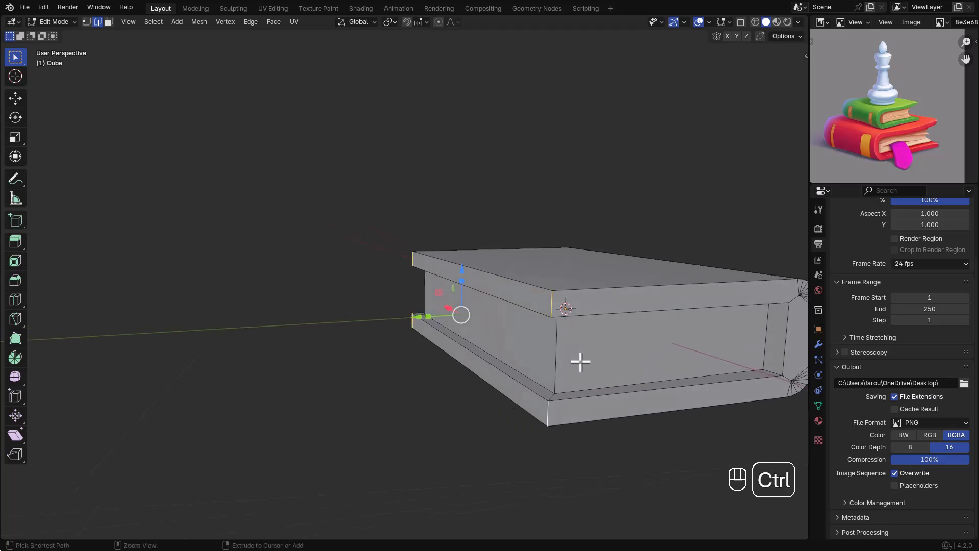
pyautogui.hotkey('ctrl', 'b')
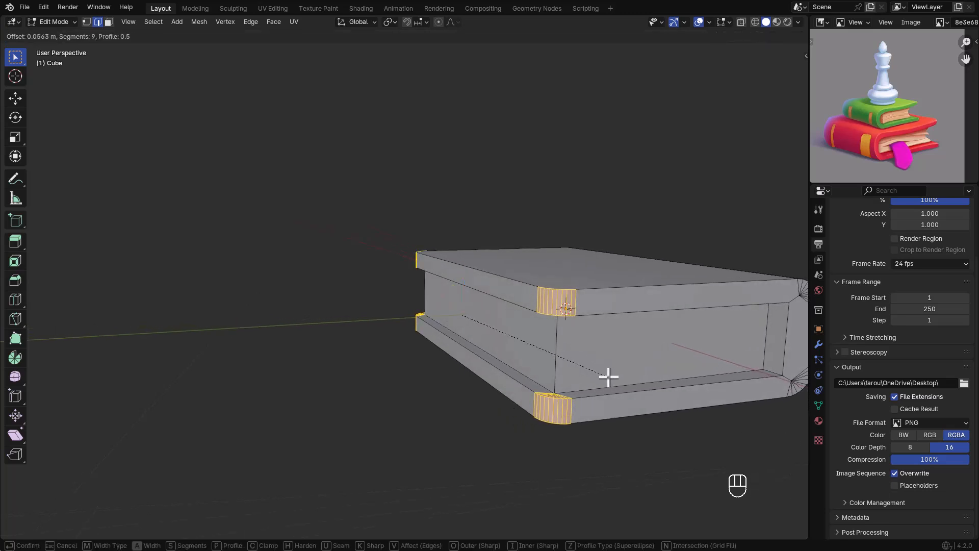
pyautogui.click(608, 376)
# Bevel the two vertical corner edges of the page block by about 0.029 m with 9 segments.
pyautogui.press('Tab')
pyautogui.scroll(-1, 559, 333)
pyautogui.moveTo(559, 333); pyautogui.dragTo(533, 328, button='middle')
pyautogui.click(559, 347)
pyautogui.press('Tab')
pyautogui.click(427, 307)
pyautogui.scroll(-3, 424, 328)
pyautogui.keyDown('shift'); pyautogui.moveTo(406, 309); pyautogui.dragTo(570, 291, button='middle'); pyautogui.keyUp('shift')
pyautogui.moveTo(403, 288); pyautogui.dragTo(408, 360, button='middle')
pyautogui.keyDown('shift'); pyautogui.click(382, 351); pyautogui.keyUp('shift')
pyautogui.scroll(1, 388, 350)
pyautogui.hotkey('ctrl', 'b')
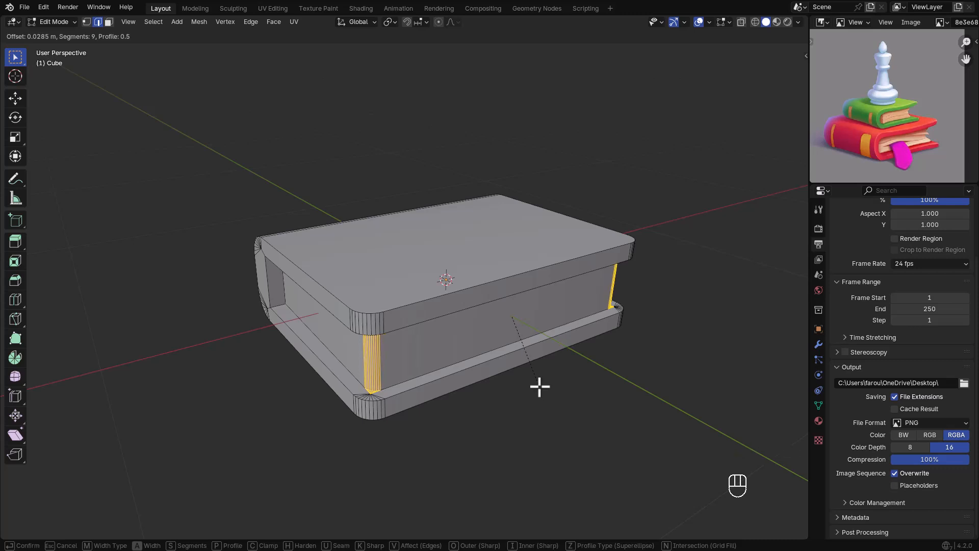
pyautogui.click(540, 386)
# Duplicate the book and raise the copy about 0.29 m along Z.
pyautogui.press('Tab')
pyautogui.moveTo(506, 384); pyautogui.dragTo(473, 356, button='middle')
pyautogui.hotkey('shift', 'd')
pyautogui.rightClick(464, 327)
pyautogui.press('g')
pyautogui.press('z')
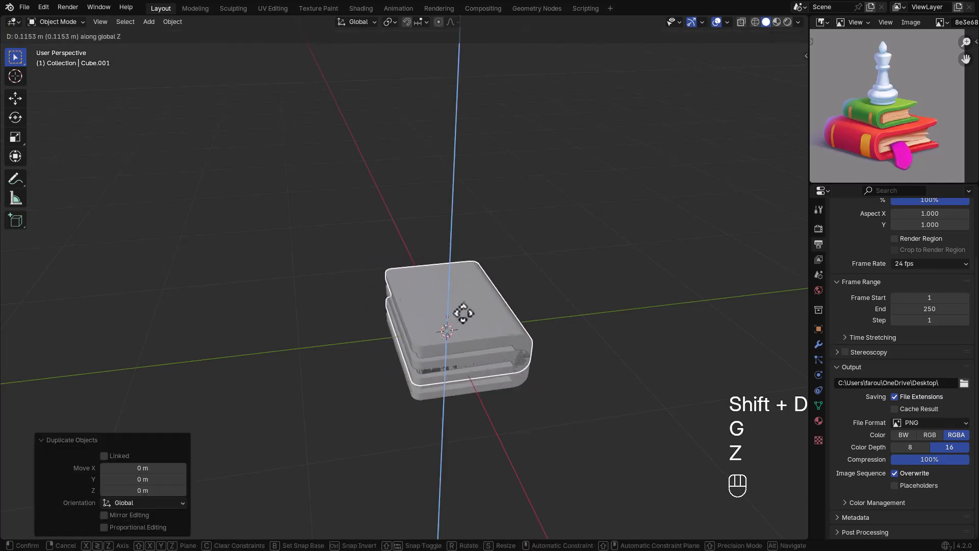
pyautogui.click(465, 293)
# Fine-tune the copied book's height along Z in front view so it sits on the lower book.
pyautogui.press('KP_1')
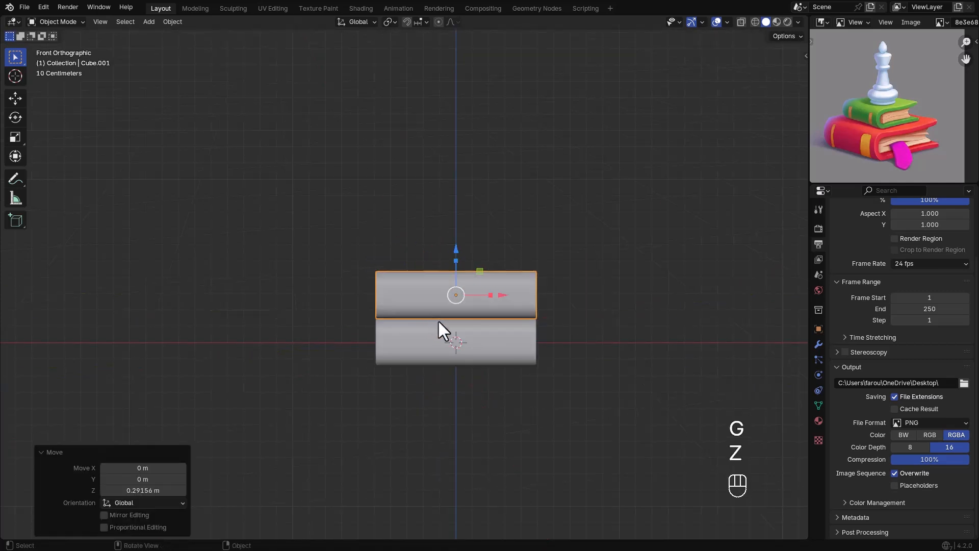
pyautogui.scroll(7, 437, 319)
pyautogui.scroll(2, 455, 299)
pyautogui.press('g')
pyautogui.press('z')
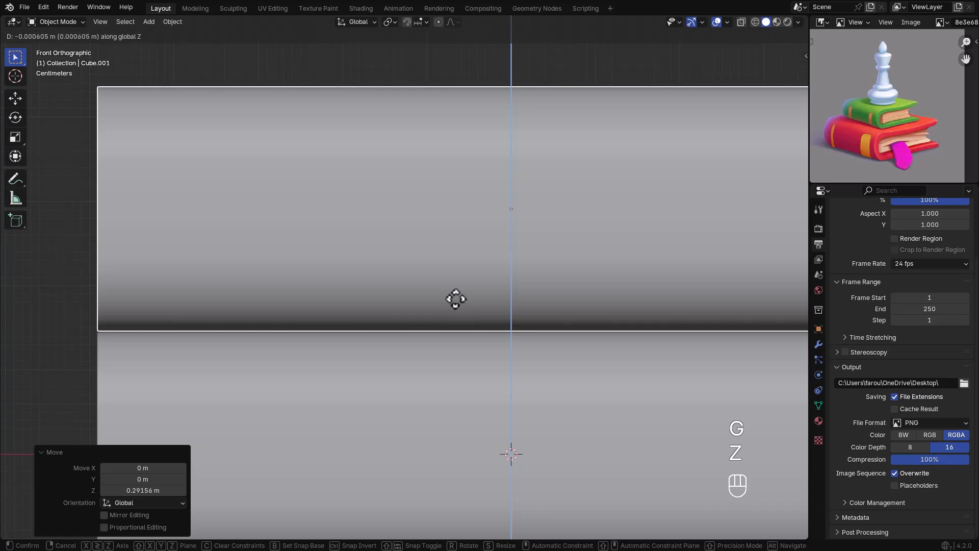
pyautogui.click(455, 300)
# Scale the upper book to about 0.91 and lower it about 0.012 m along Z onto the lower book.
pyautogui.scroll(-5, 454, 297)
pyautogui.press('s')
pyautogui.click(683, 349)
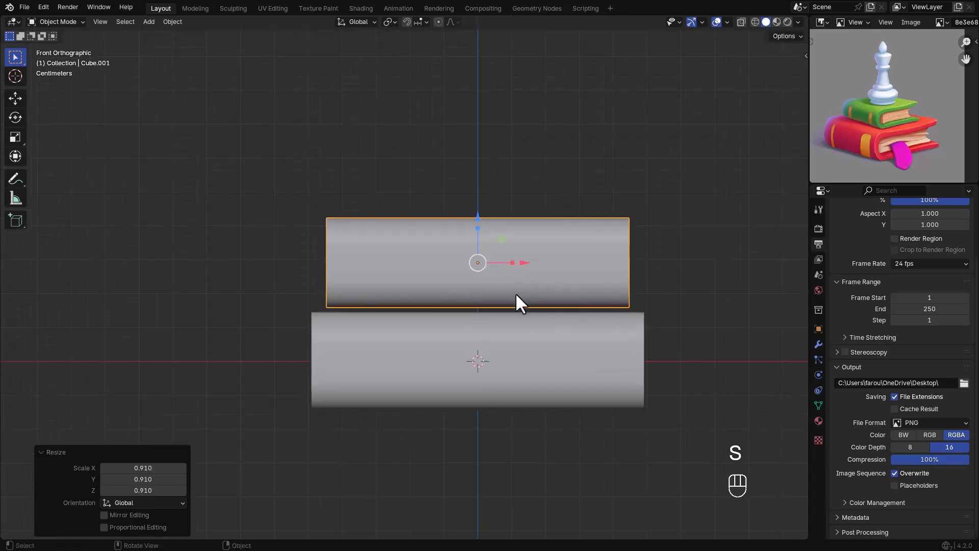
pyautogui.scroll(4, 473, 276)
pyautogui.press('g')
pyautogui.press('z')
pyautogui.click(486, 282)
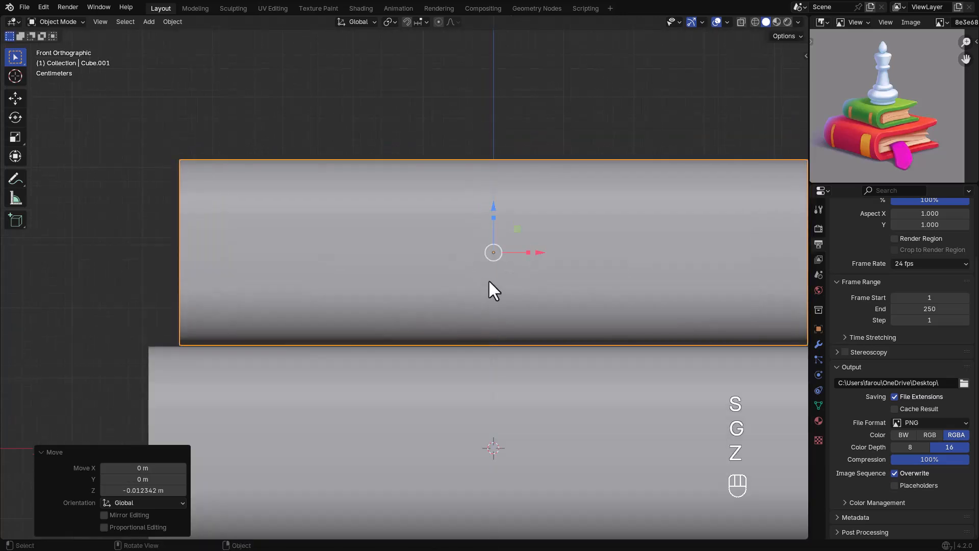
# Rotate the upper book about 13.1° counterclockwise in top view and scale it to 0.8.
pyautogui.scroll(-5, 509, 271)
pyautogui.keyDown('alt'); pyautogui.moveTo(525, 269); pyautogui.dragTo(658, 337, button='middle'); pyautogui.keyUp('alt')
pyautogui.press('r')
pyautogui.click(682, 306)
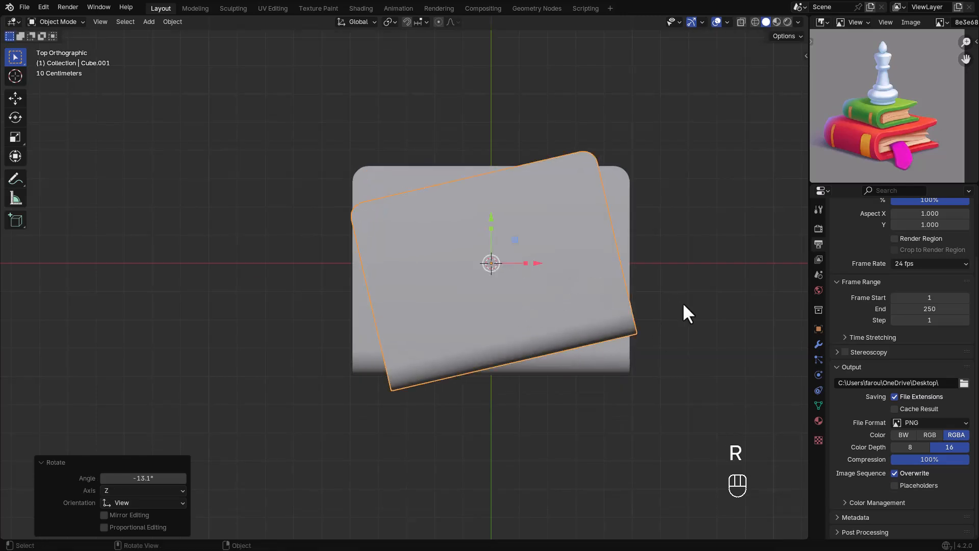
pyautogui.press('s')
pyautogui.click(643, 305)
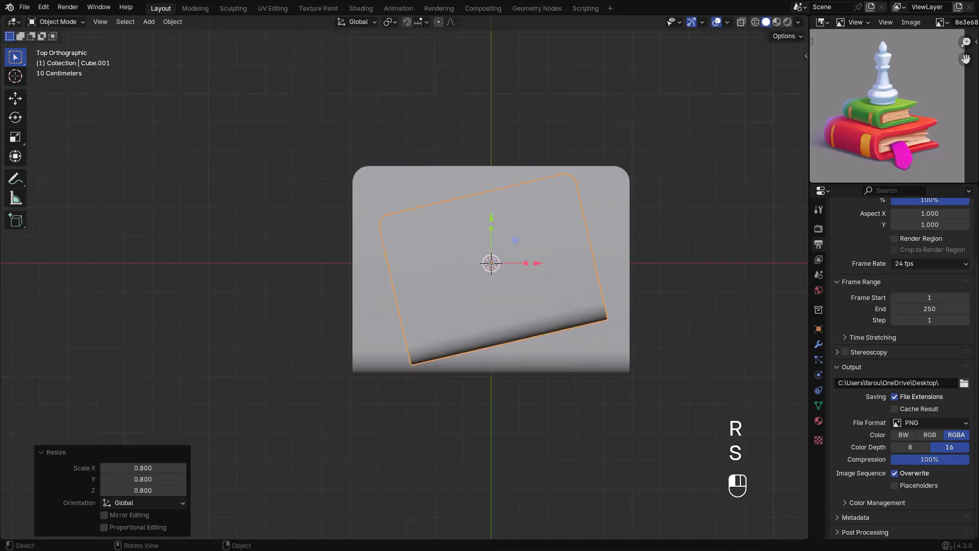
# Lower the upper book about 0.027 m along Z in front view until it rests on the lower book.
pyautogui.keyDown('alt'); pyautogui.moveTo(604, 359); pyautogui.dragTo(519, 289, button='middle'); pyautogui.keyUp('alt')
pyautogui.scroll(2, 519, 289)
pyautogui.press('g')
pyautogui.press('z')
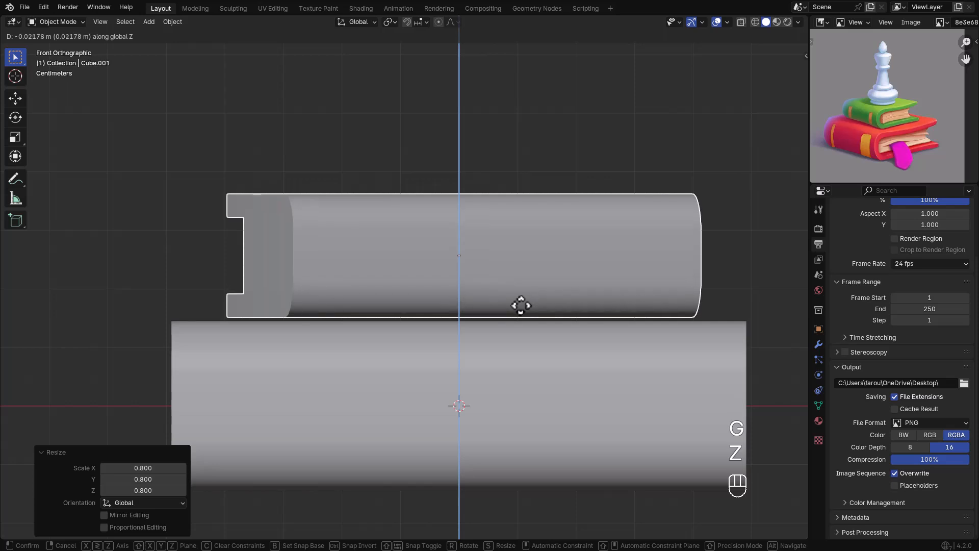
pyautogui.click(520, 306)
pyautogui.press('g')
pyautogui.press('z')
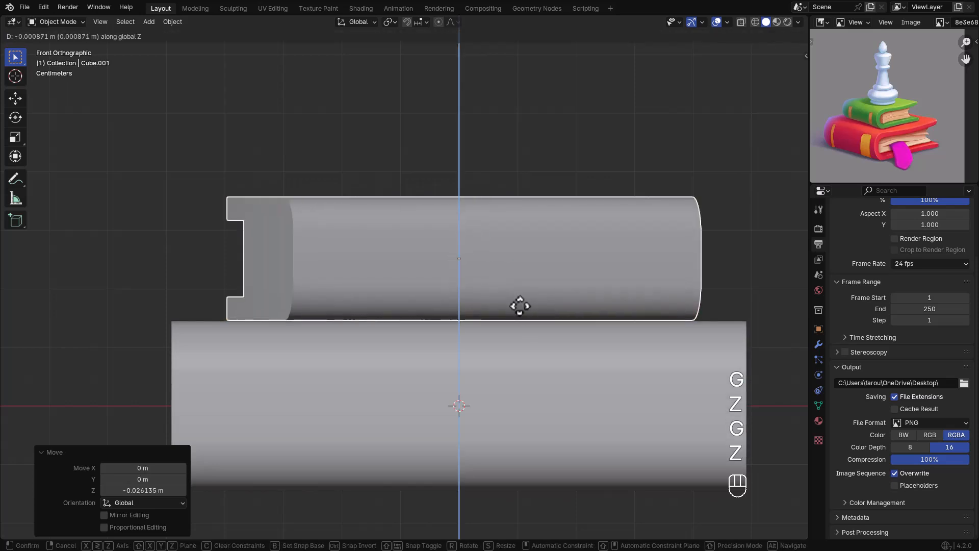
pyautogui.click(520, 305)
# Snap the 3D cursor to the top cover face of the upper book.
pyautogui.moveTo(528, 285); pyautogui.dragTo(479, 271, button='middle')
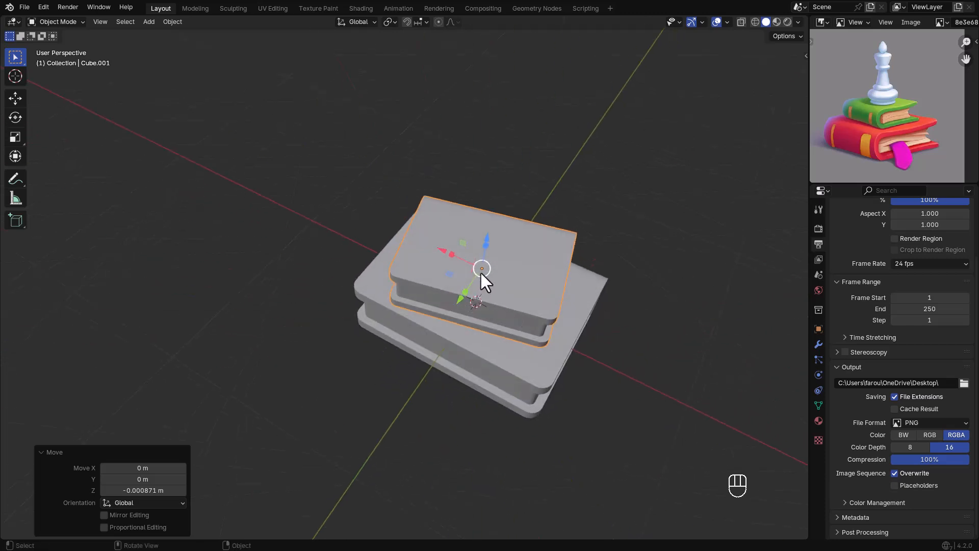
pyautogui.press('Tab')
pyautogui.scroll(3, 490, 266)
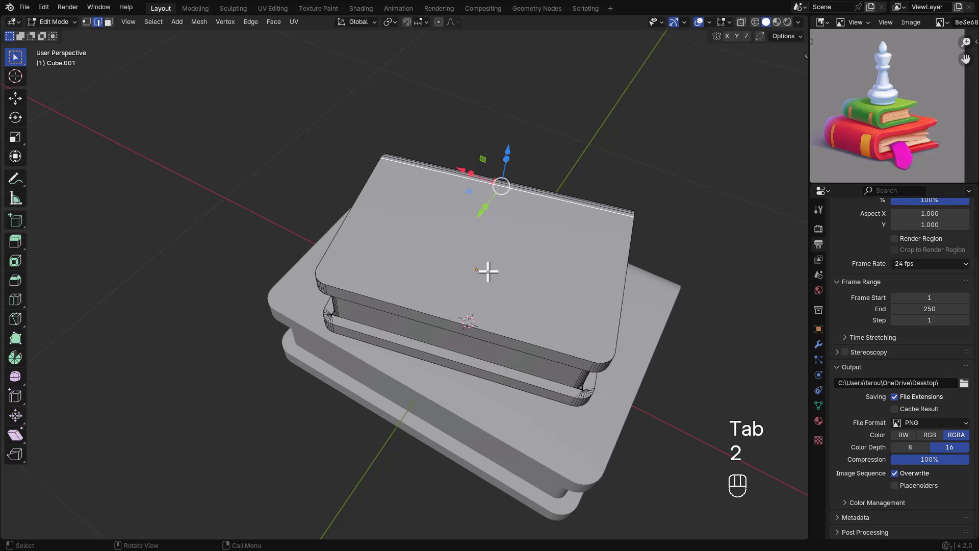
pyautogui.press('3')
pyautogui.click(485, 273)
pyautogui.hotkey('shift', 's')
pyautogui.click(505, 333)
pyautogui.press('Tab')
pyautogui.moveTo(504, 320); pyautogui.dragTo(504, 276, button='middle')
pyautogui.scroll(-2, 504, 274)
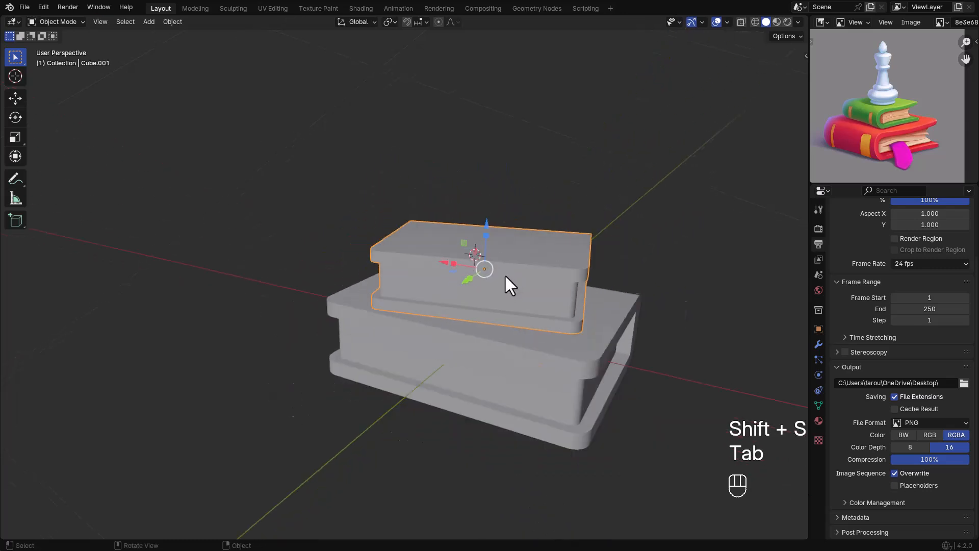
# Add a 32-vertex circle at the 3D cursor and scale it down to fit well within the upper book's cover.
pyautogui.hotkey('shift', 'a')
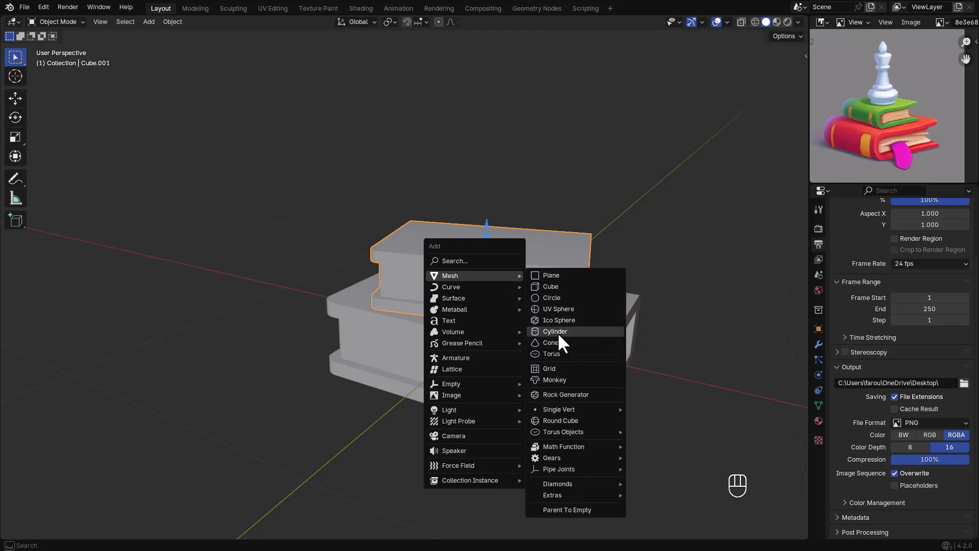
pyautogui.click(559, 299)
pyautogui.press('s')
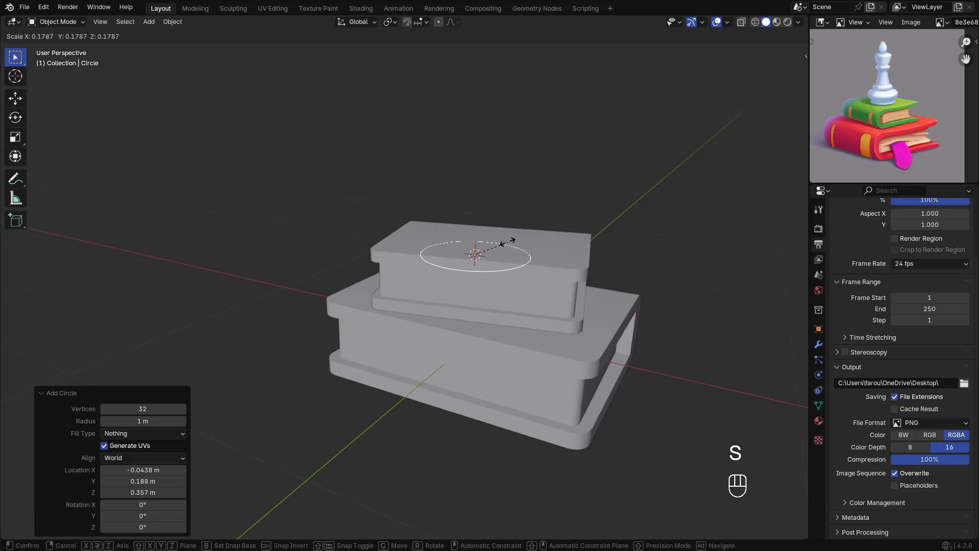
pyautogui.click(484, 247)
# Adjust the circle's height along Z and enlarge it by a factor of about 1.35.
pyautogui.press('g')
pyautogui.press('z')
pyautogui.click(483, 240)
pyautogui.press('s')
pyautogui.click(483, 240)
# Move the circle in top view about 0.046 m in X and -0.199 m in Y over the upper book's cover.
pyautogui.keyDown('alt'); pyautogui.moveTo(509, 247); pyautogui.dragTo(498, 275, button='middle'); pyautogui.keyUp('alt')
pyautogui.press('g')
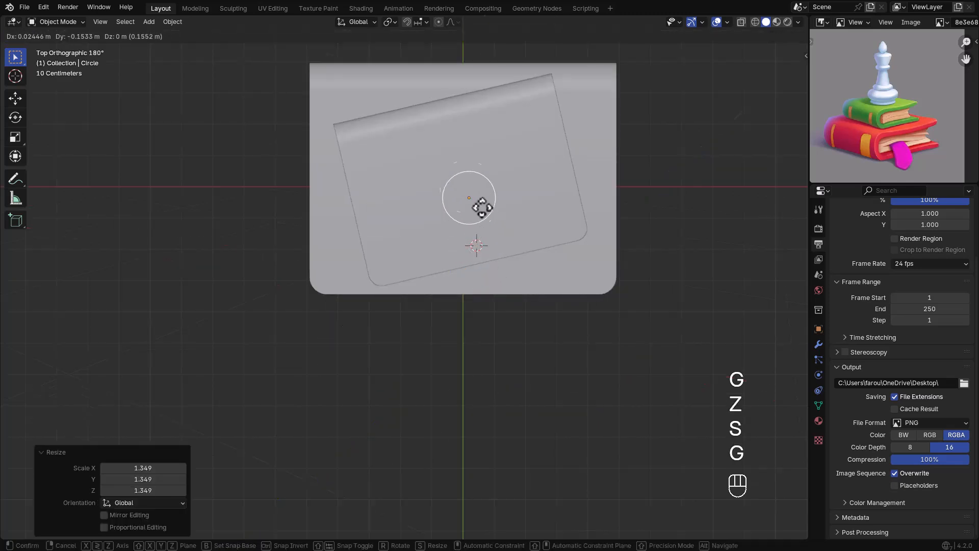
pyautogui.click(476, 194)
pyautogui.moveTo(465, 232); pyautogui.dragTo(457, 152, button='middle')
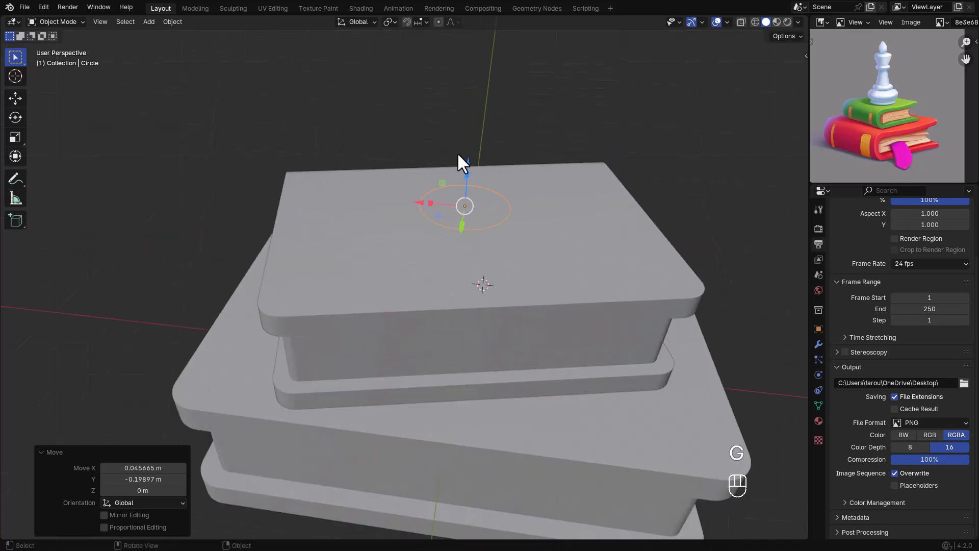
# Isolate the circle in local view, apply its scale, and open it for mesh editing.
pyautogui.press('KP_Divide')
pyautogui.press('Tab')
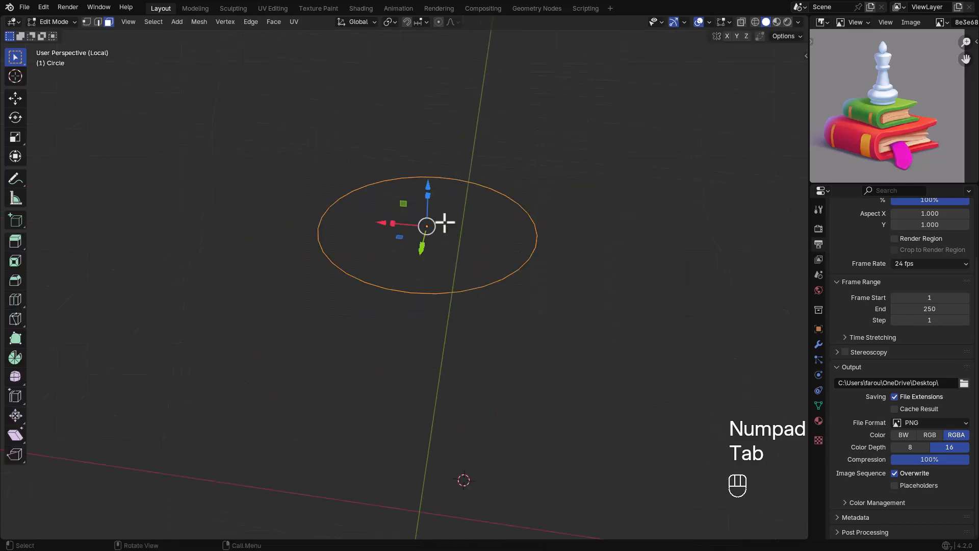
pyautogui.press('Tab')
pyautogui.hotkey('ctrl', 'a')
pyautogui.click(442, 246)
pyautogui.press('Tab')
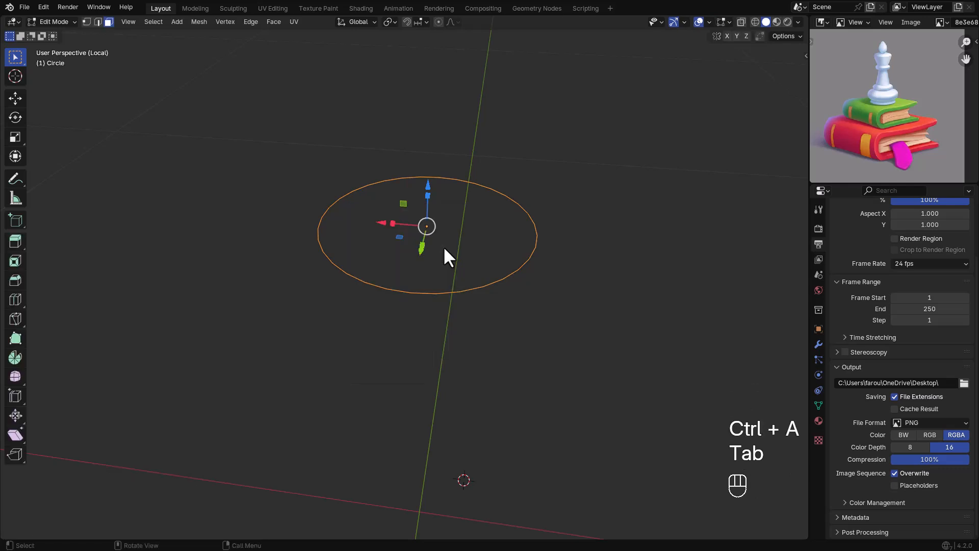
# Fill the circle with a face and extrude it about 0.016 m upward as the chess piece's foot.
pyautogui.press('3')
pyautogui.press('a')
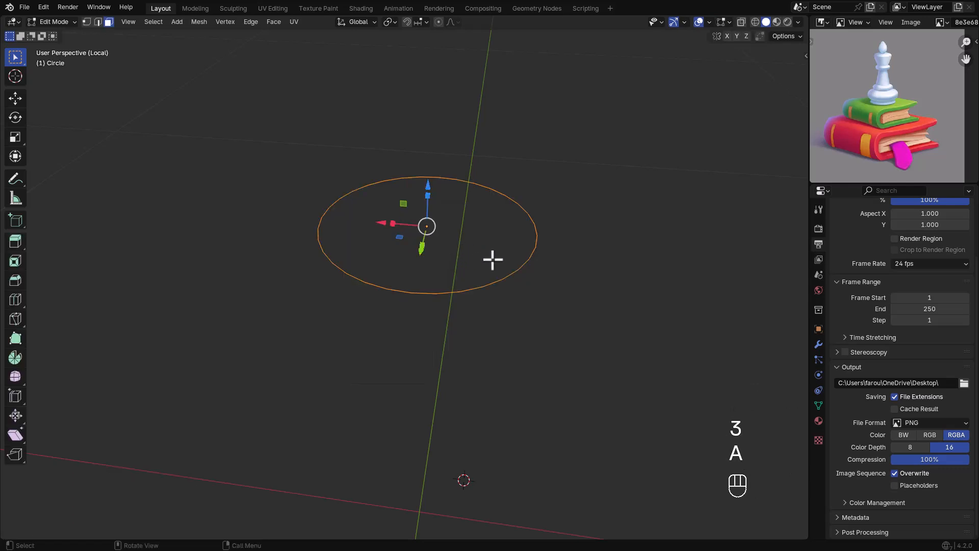
pyautogui.press('f')
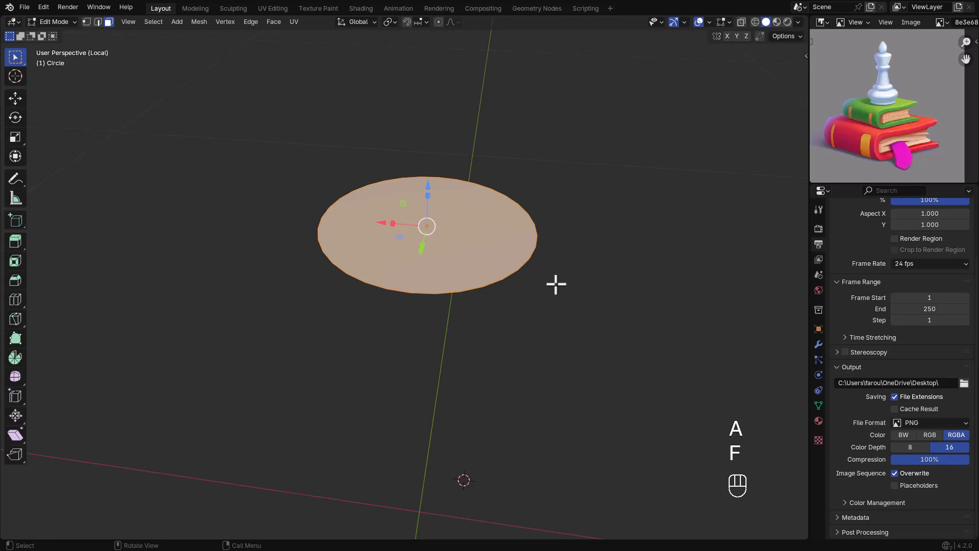
pyautogui.press('e')
pyautogui.click(553, 268)
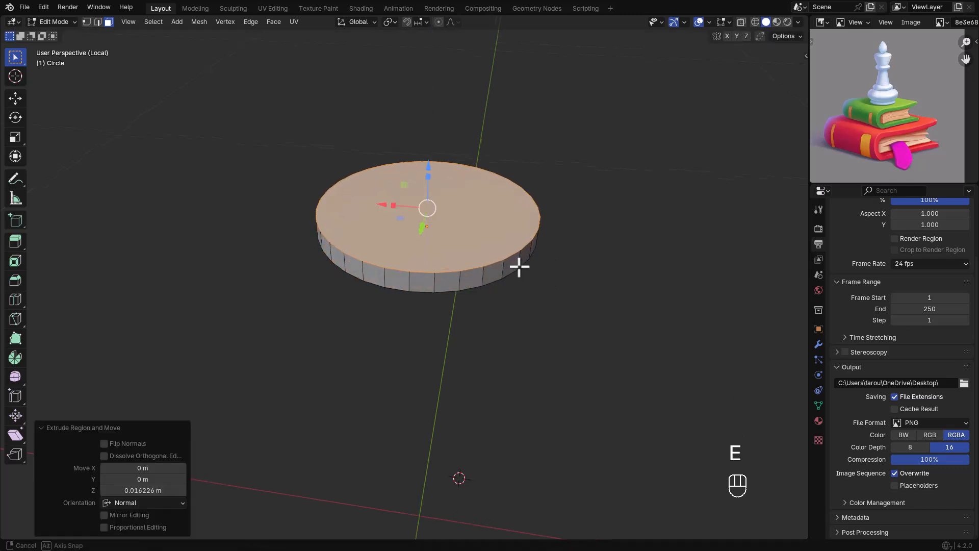
pyautogui.moveTo(519, 268); pyautogui.dragTo(522, 253, button='middle')
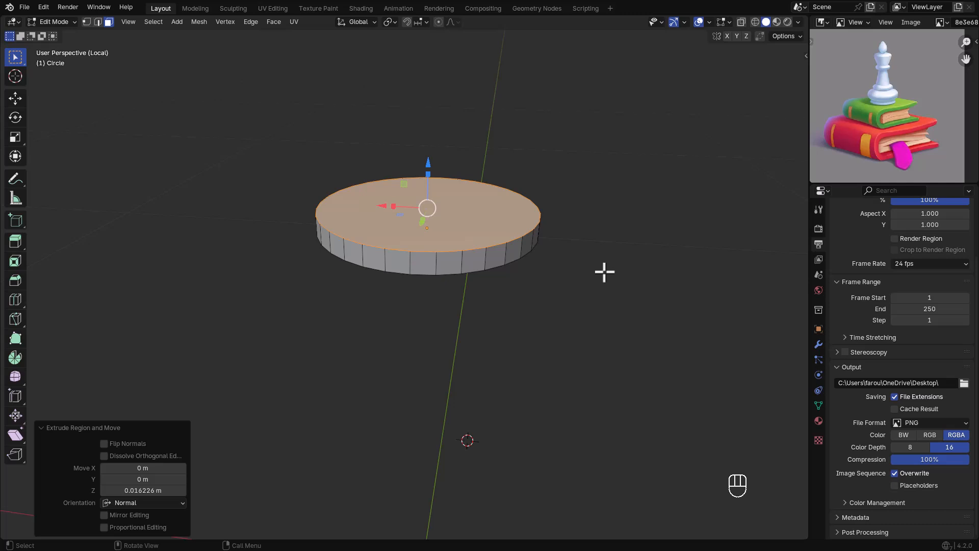
# Extrude the foot's upper face in place, scale it by about 1.19, and raise it about 0.018 m along Z.
pyautogui.press('e')
pyautogui.rightClick(535, 279)
pyautogui.press('s')
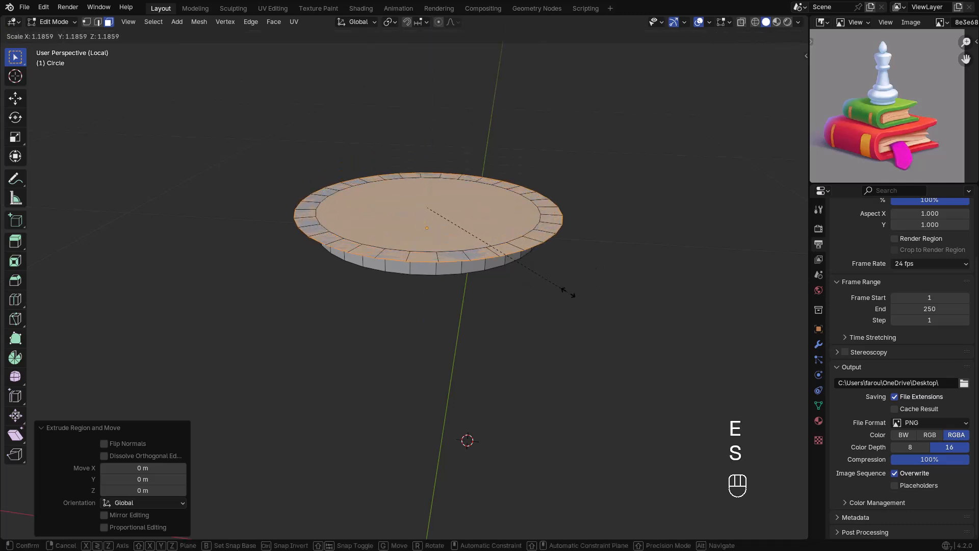
pyautogui.click(566, 293)
pyautogui.press('g')
pyautogui.press('z')
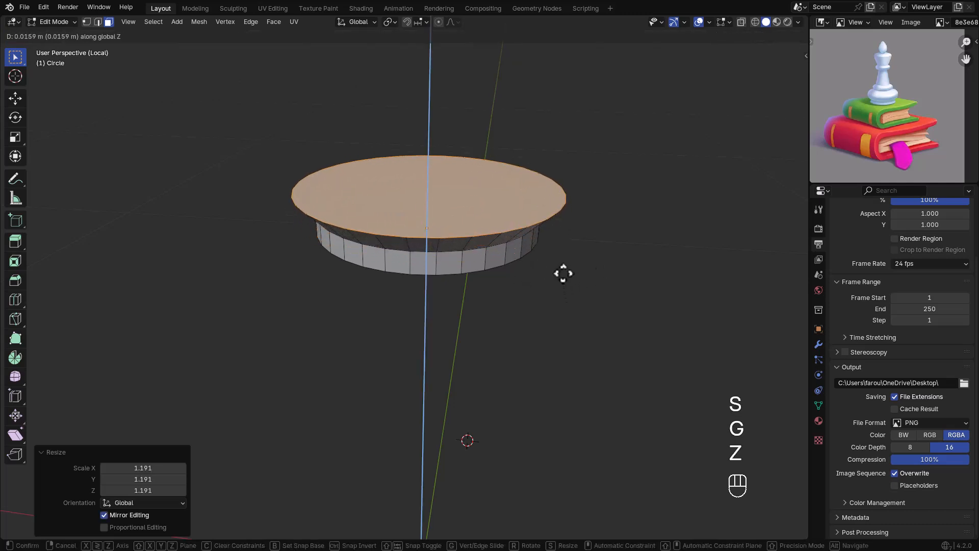
pyautogui.click(563, 270)
# Extrude the widened top face about 0.04 m upward and scale it by about 0.85 to taper the base.
pyautogui.press('e')
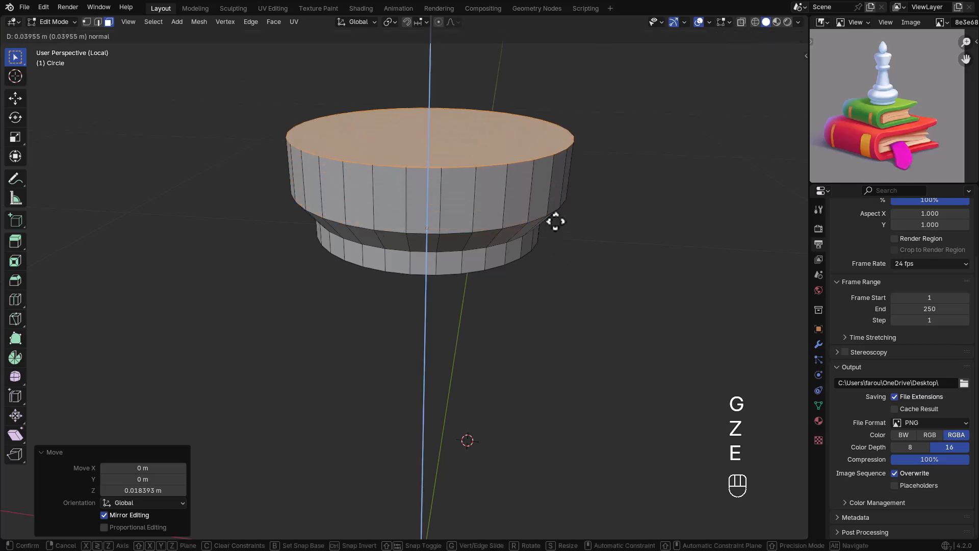
pyautogui.click(555, 220)
pyautogui.press('s')
pyautogui.click(637, 237)
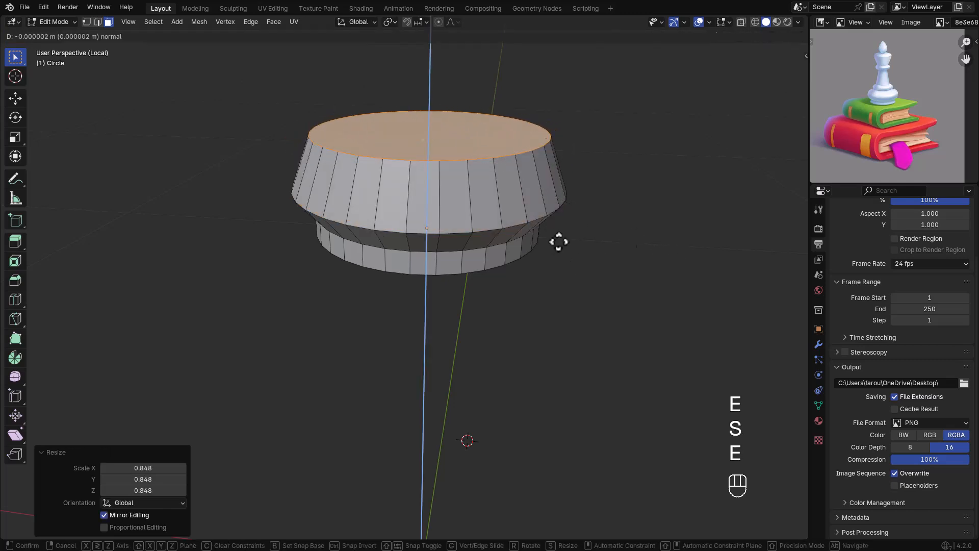
# Inset the tapered base's top face with an in-place extrusion scaled by about 0.72.
pyautogui.press('e')
pyautogui.click(630, 240)
pyautogui.press('s')
pyautogui.click(566, 227)
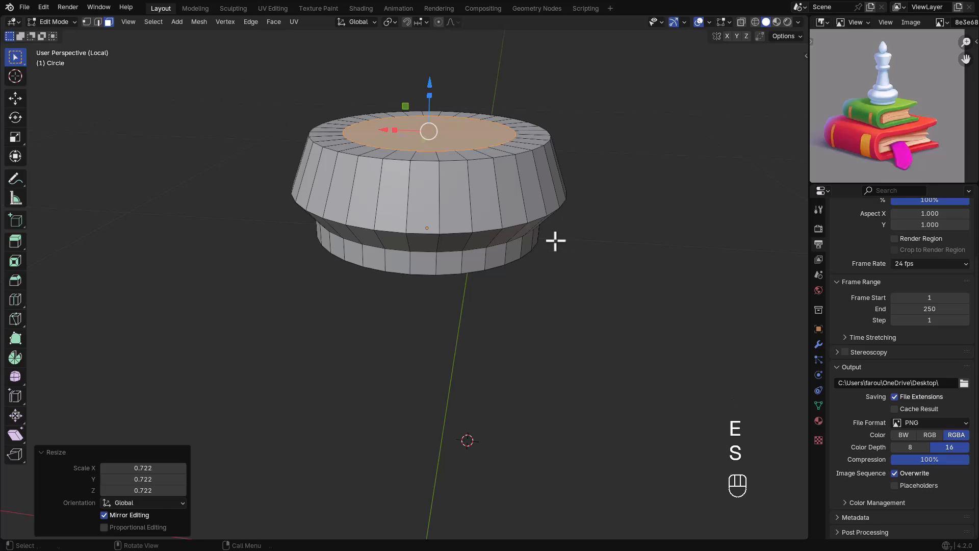
# Extrude the inset face about 0.013 m upward and scale it by about 1.15 to flare it outward.
pyautogui.moveTo(555, 240); pyautogui.dragTo(574, 319, button='middle')
pyautogui.press('e')
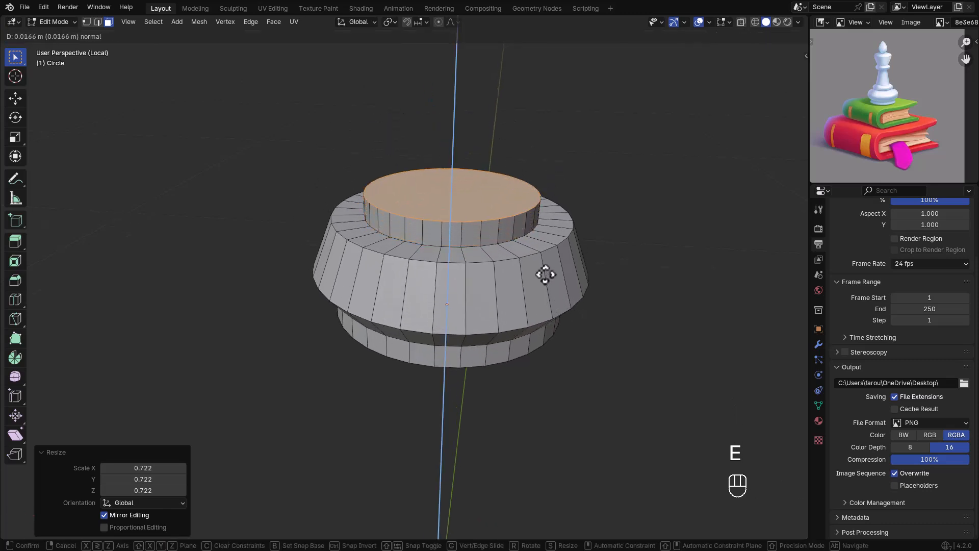
pyautogui.click(545, 275)
pyautogui.press('s')
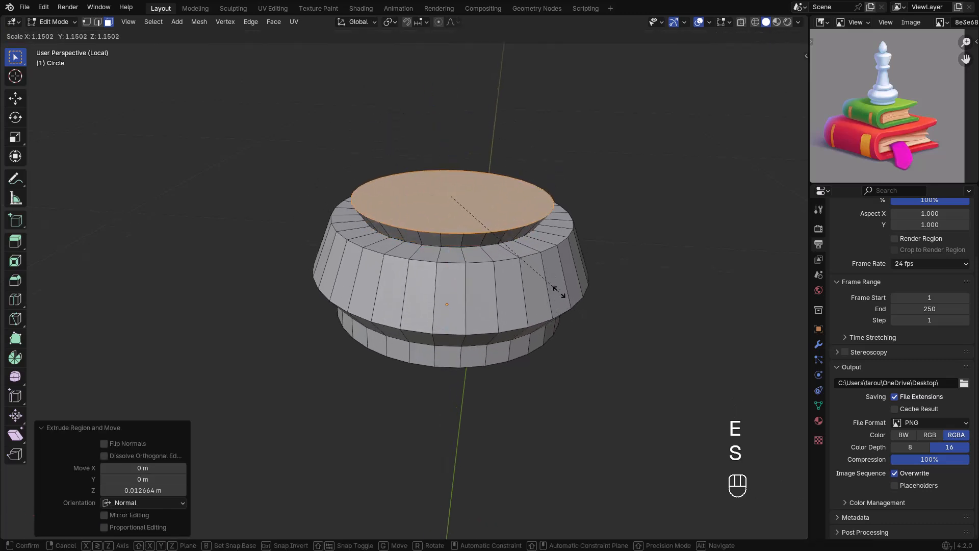
pyautogui.click(558, 279)
# Extrude the flared face about 0.015 m upward and scale it by about 0.87 to finish the base's second ring.
pyautogui.press('e')
pyautogui.click(558, 276)
pyautogui.press('s')
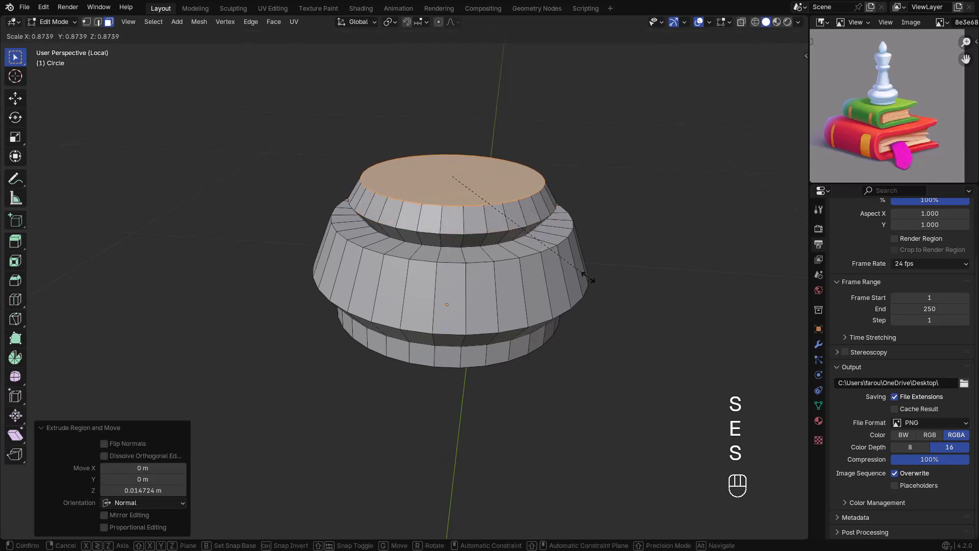
pyautogui.click(552, 275)
# Extrude the ring's top face about 0.107 m upward and scale it by about 0.61 to form the tapered body.
pyautogui.scroll(-2, 552, 276)
pyautogui.press('e')
pyautogui.click(630, 243)
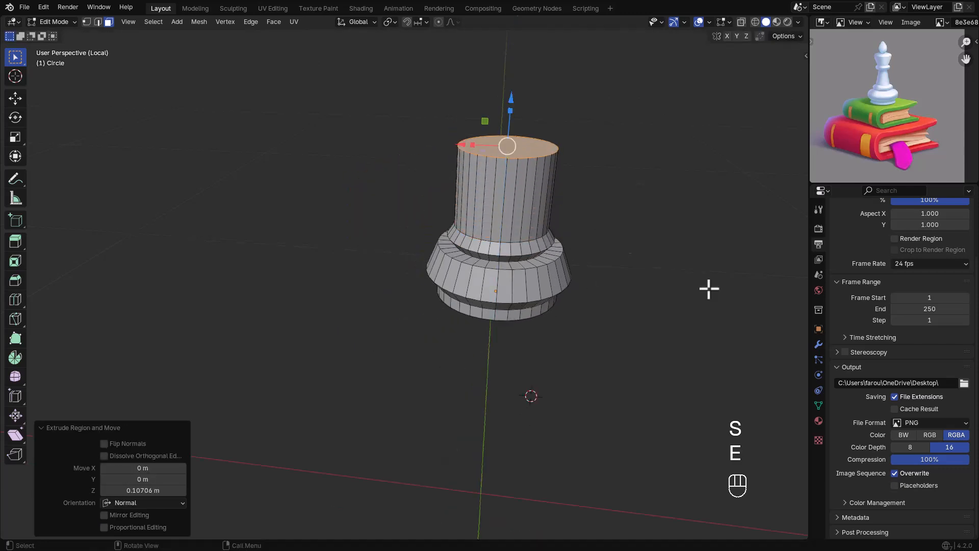
pyautogui.press('s')
pyautogui.click(610, 258)
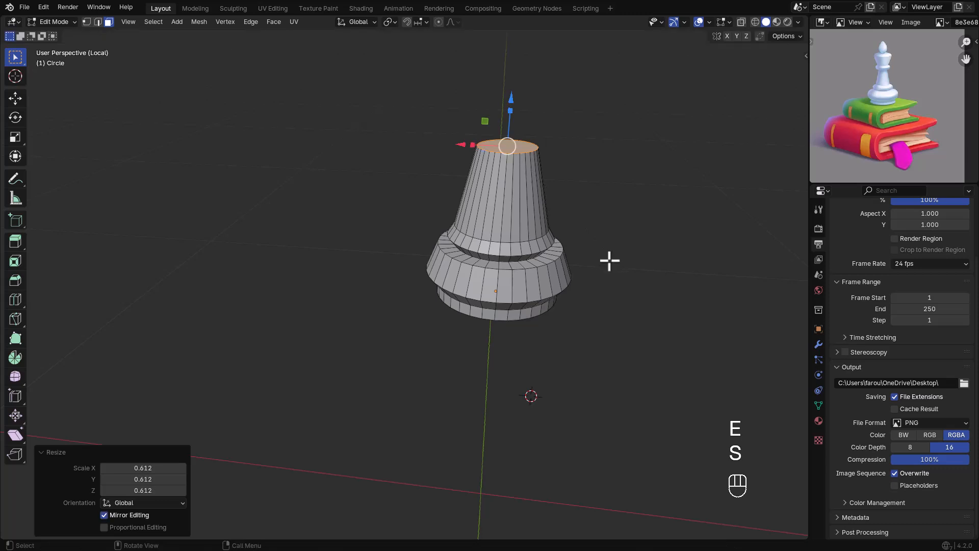
# Extrude the body's top face, enlarge it slightly, and raise it about 0.0086 m along Z to start a collar.
pyautogui.scroll(3, 582, 264)
pyautogui.click(472, 218)
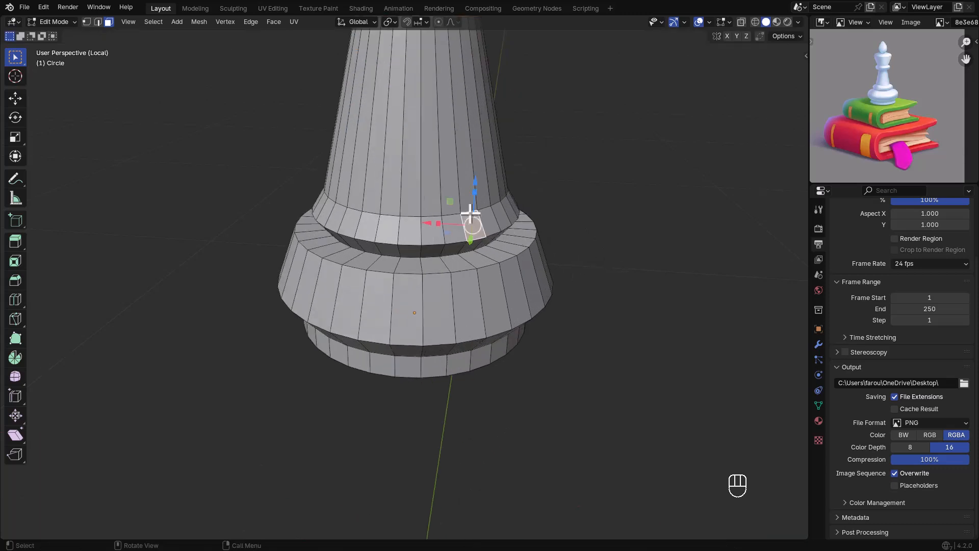
pyautogui.scroll(-3, 477, 226)
pyautogui.keyDown('shift'); pyautogui.moveTo(476, 226); pyautogui.dragTo(477, 284, button='middle'); pyautogui.keyUp('shift')
pyautogui.scroll(1, 413, 188)
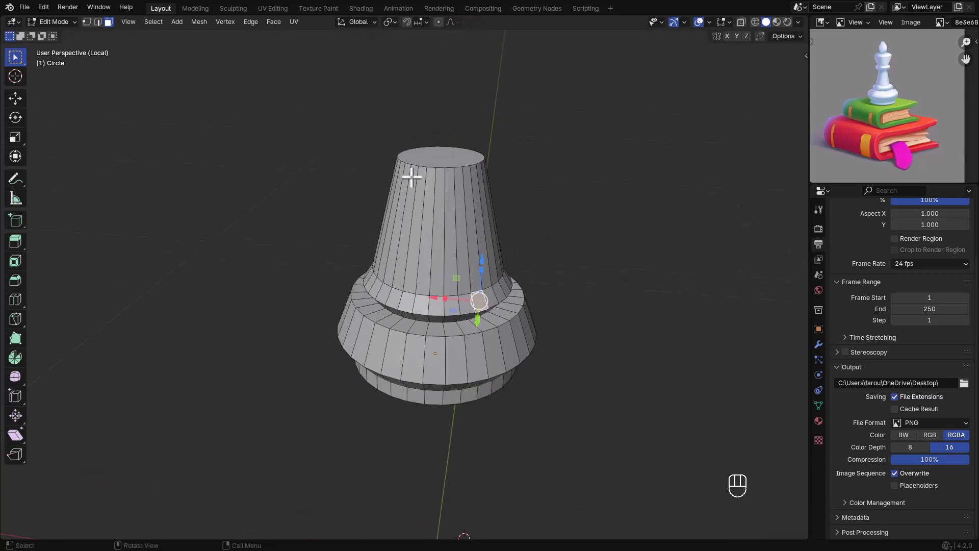
pyautogui.press('e')
pyautogui.click(483, 206)
pyautogui.press('s')
pyautogui.click(497, 209)
pyautogui.press('g')
pyautogui.press('z')
pyautogui.click(488, 204)
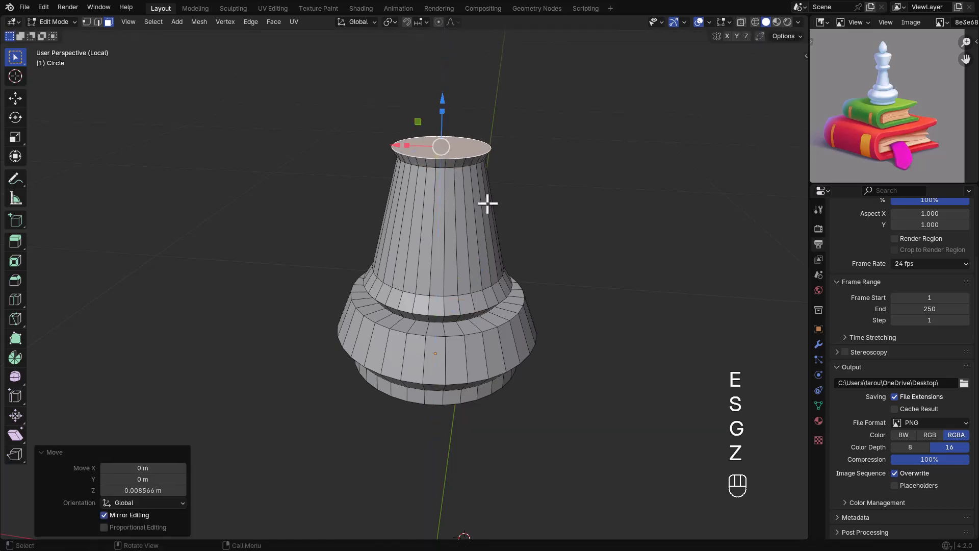
# Extrude the collar's top face in place, scale it by about 0.78, and raise it about 0.01 m along Z.
pyautogui.press('e')
pyautogui.click(491, 202)
pyautogui.press('s')
pyautogui.click(519, 199)
pyautogui.press('g')
pyautogui.press('f')
pyautogui.press('z')
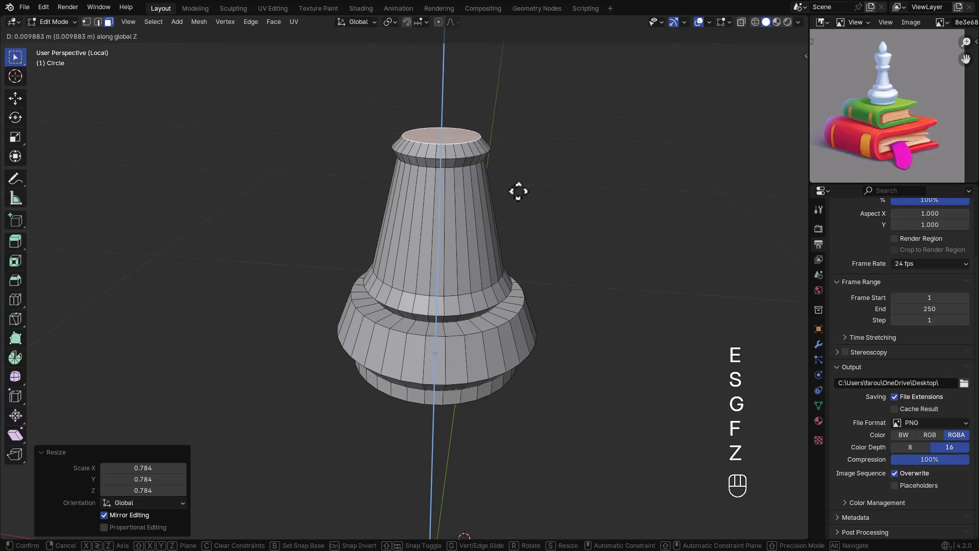
pyautogui.click(518, 191)
# Extrude the collar's top face about 0.049 m upward and scale it by about 1.5 to flare the crown.
pyautogui.press('e')
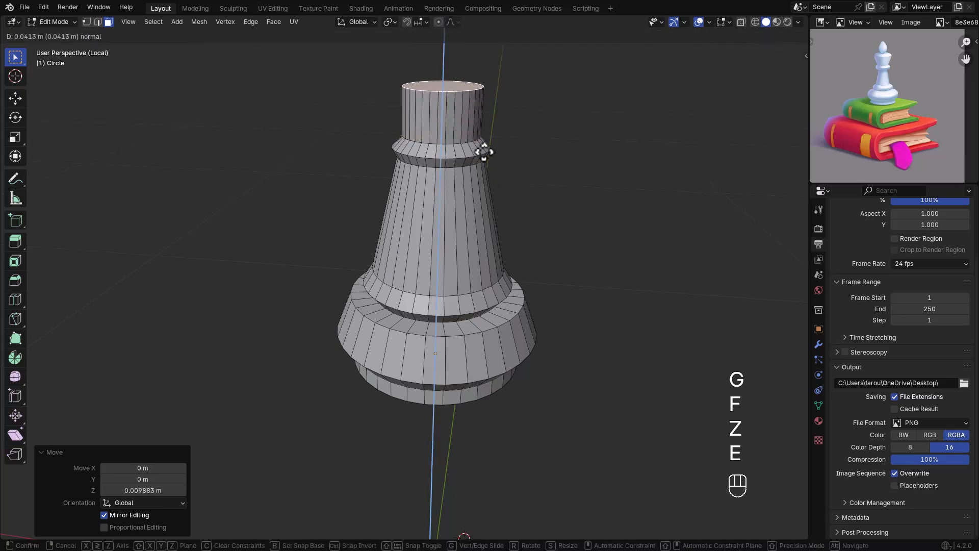
pyautogui.click(484, 143)
pyautogui.press('s')
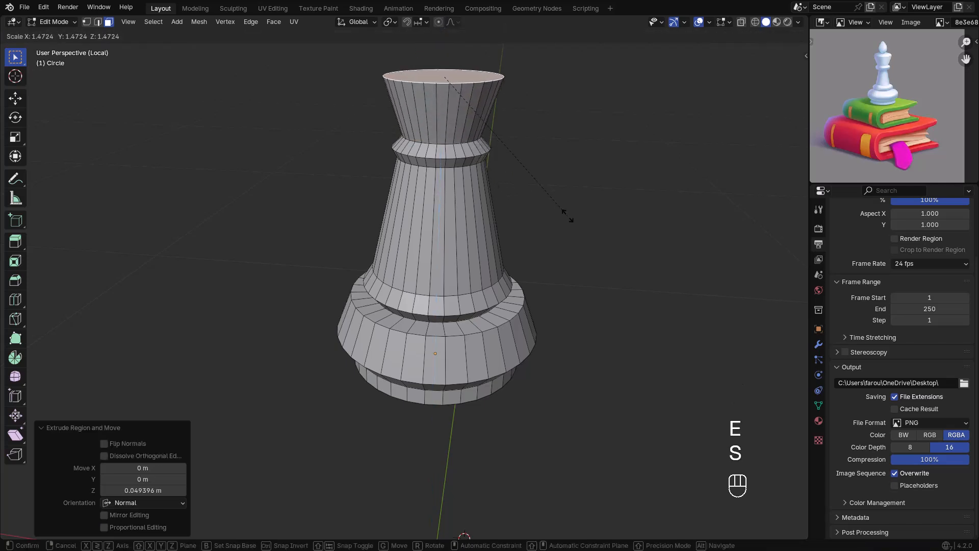
pyautogui.click(569, 218)
pyautogui.keyDown('shift'); pyautogui.moveTo(512, 174); pyautogui.dragTo(507, 275, button='middle'); pyautogui.keyUp('shift')
pyautogui.scroll(2, 431, 168)
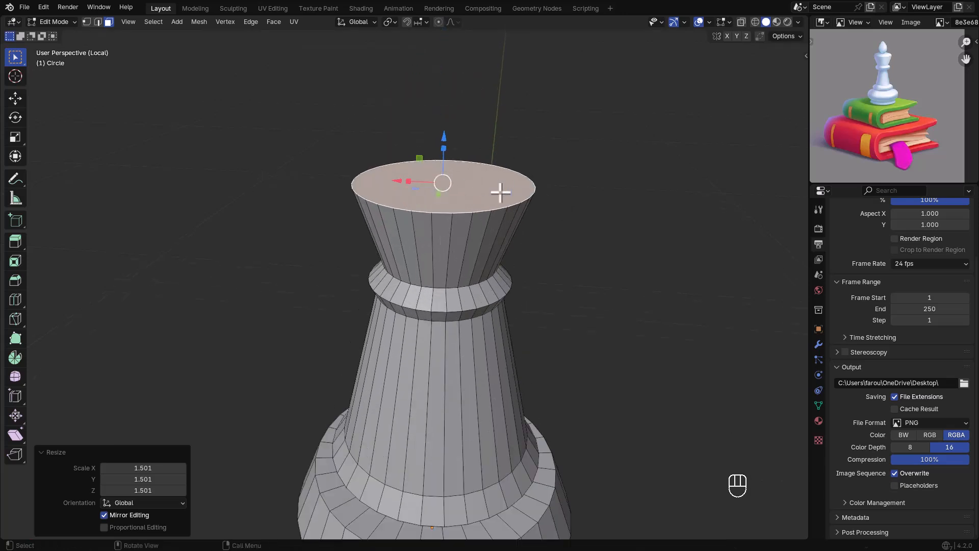
# Extrude the crown's top face, raise it about 0.01 m along Z, and scale it by about 0.9.
pyautogui.press('e')
pyautogui.rightClick(496, 173)
pyautogui.press('g')
pyautogui.press('z')
pyautogui.click(495, 167)
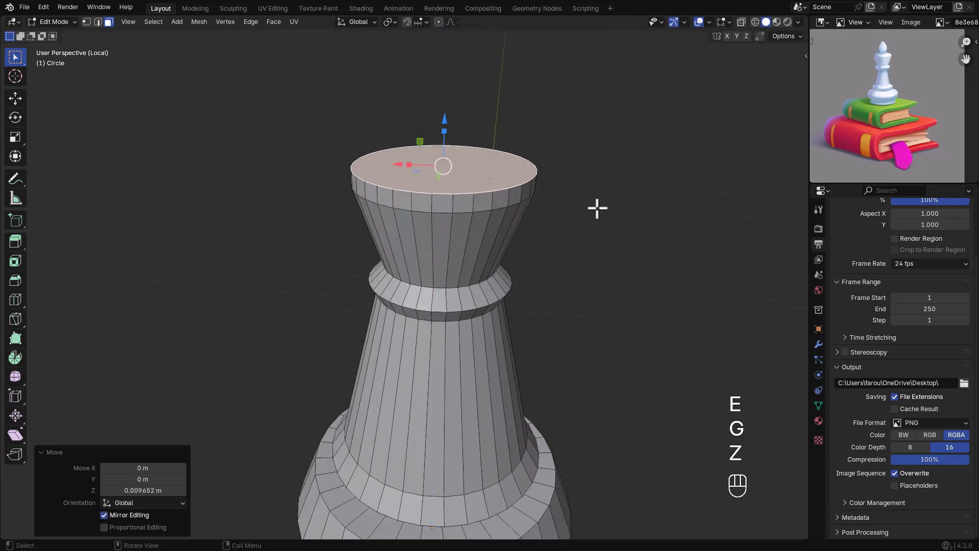
pyautogui.press('s')
pyautogui.click(581, 204)
# Inset the crown's top face to about half its width and extrude the inner face about 0.02 m upward.
pyautogui.press('e')
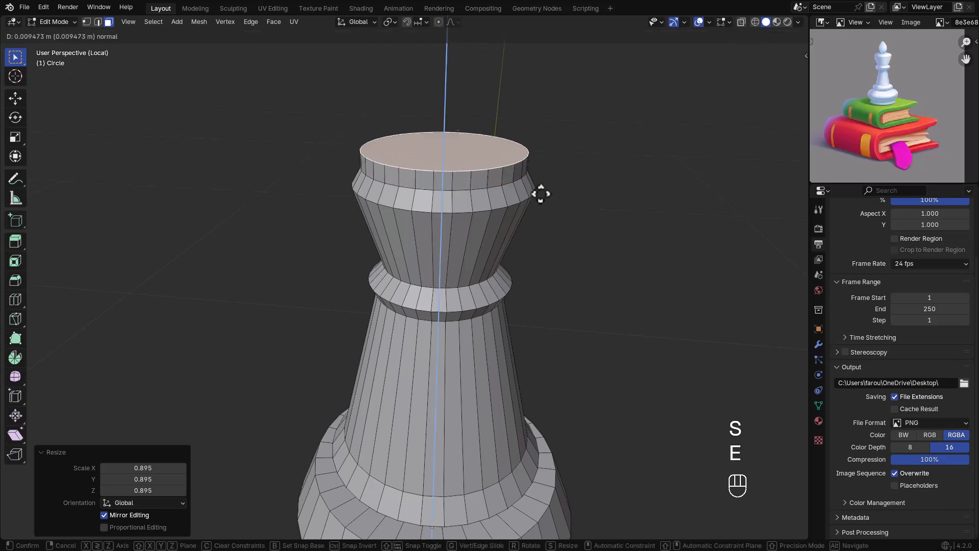
pyautogui.rightClick(540, 197)
pyautogui.press('s')
pyautogui.click(529, 204)
pyautogui.press('e')
pyautogui.rightClick(520, 181)
pyautogui.press('g')
pyautogui.press('z')
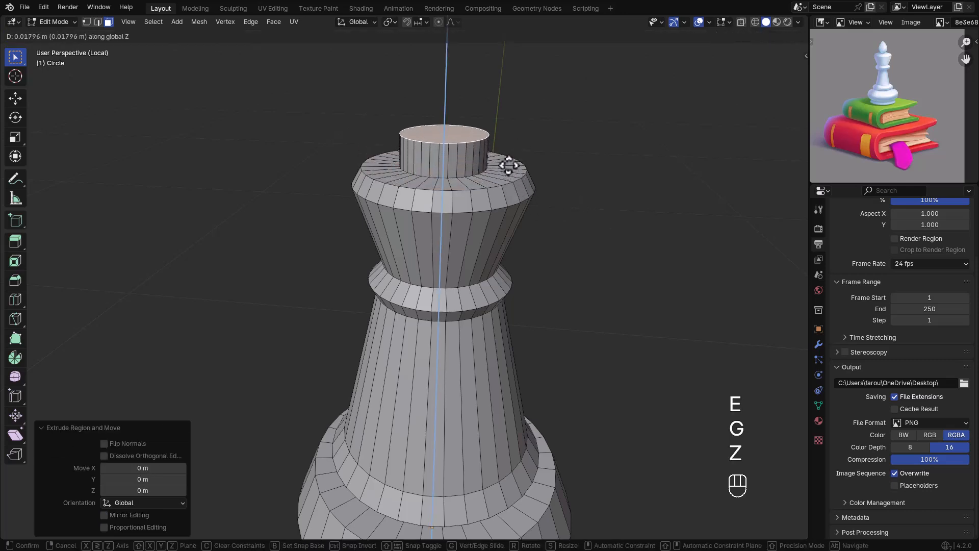
pyautogui.click(512, 168)
# Raise the top face of the inner section further along Z and widen it to flare the head.
pyautogui.press('g')
pyautogui.press('z')
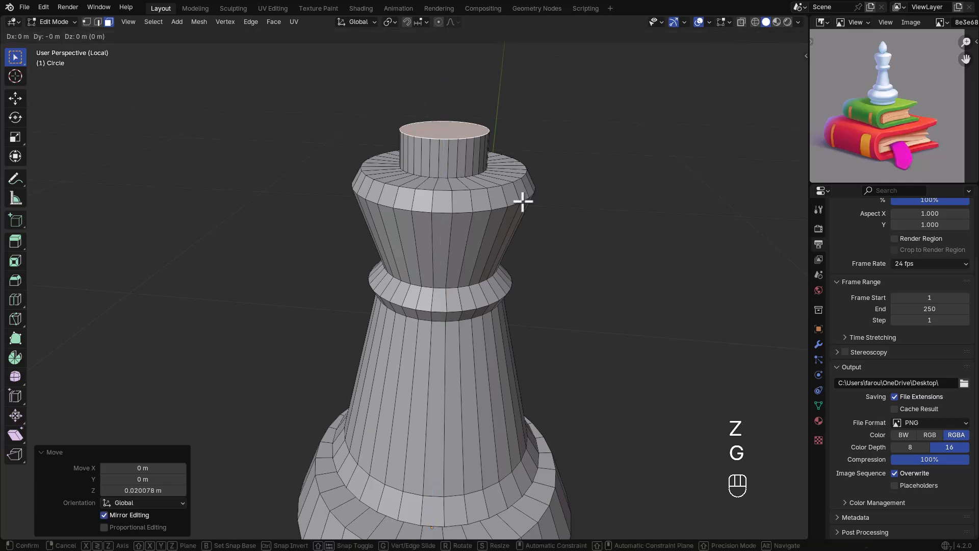
pyautogui.click(520, 185)
pyautogui.press('s')
pyautogui.rightClick(551, 212)
# Extrude the head's top face about 0.013 m along Z and scale it by 0.76.
pyautogui.press('e')
pyautogui.rightClick(540, 194)
pyautogui.press('g')
pyautogui.press('z')
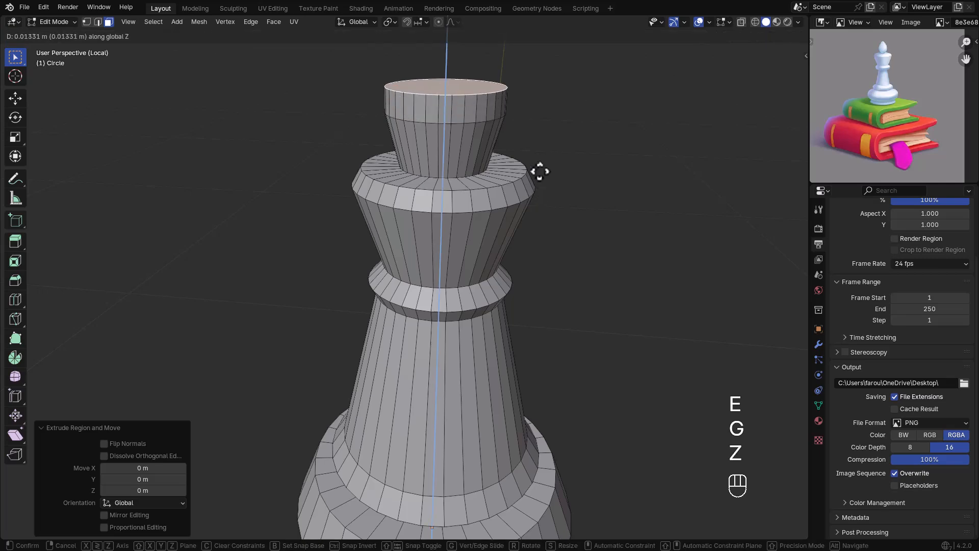
pyautogui.click(540, 172)
pyautogui.press('s')
pyautogui.click(553, 182)
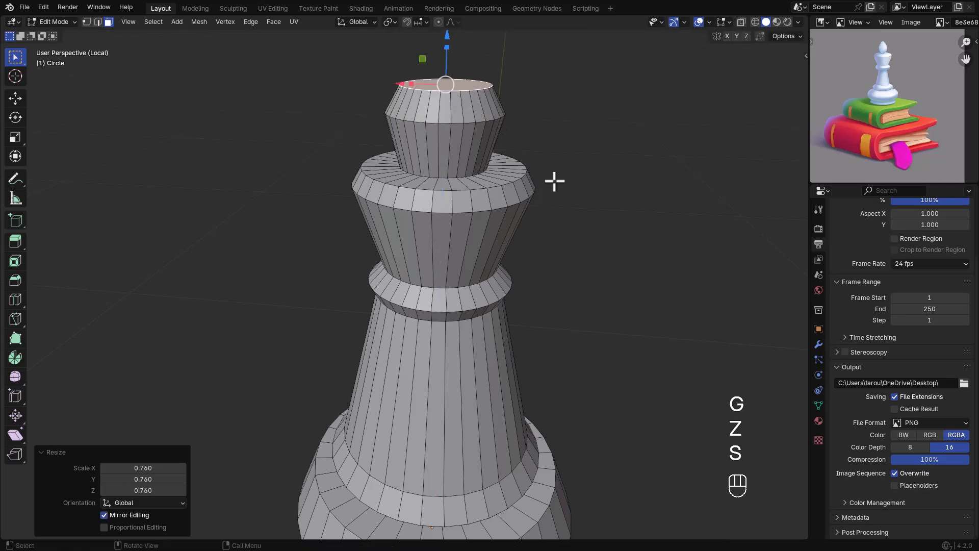
# In an x-ray side view, select the head's upper band and lower it along Z to shorten the head.
pyautogui.keyDown('alt'); pyautogui.moveTo(492, 182); pyautogui.dragTo(536, 273, button='middle'); pyautogui.keyUp('alt')
pyautogui.hotkey('alt', 'z')
pyautogui.moveTo(372, 148); pyautogui.dragTo(556, 235)
pyautogui.press('g')
pyautogui.press('z')
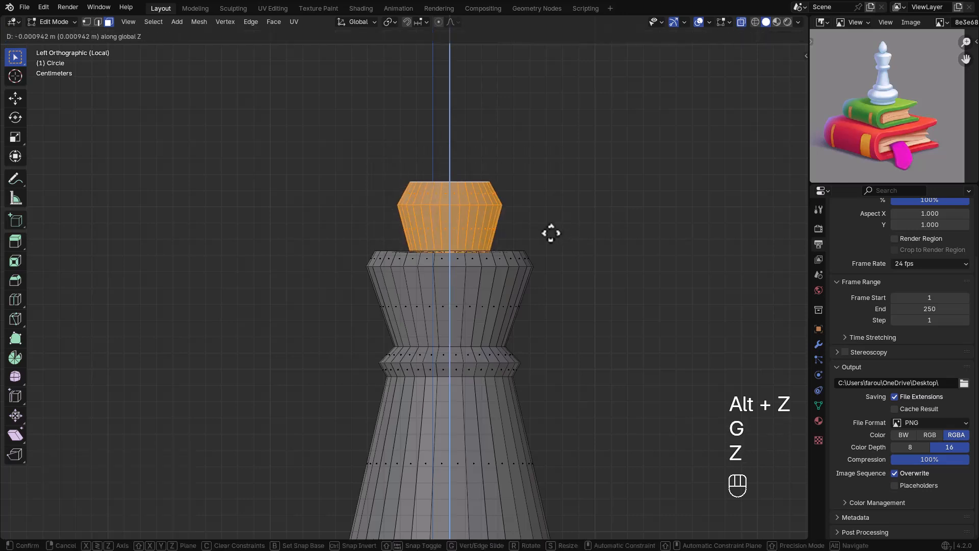
pyautogui.moveTo(339, 135); pyautogui.dragTo(543, 215)
pyautogui.press('g')
pyautogui.press('z')
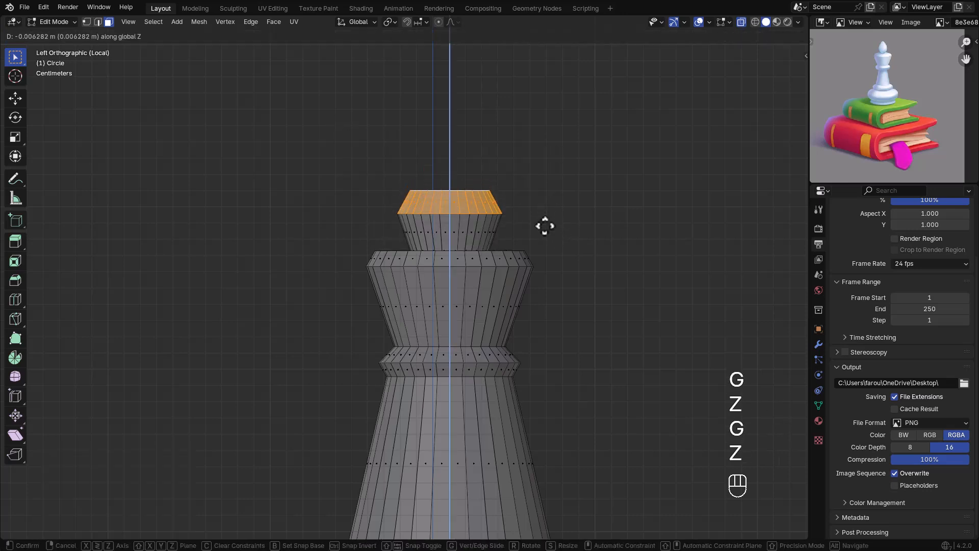
pyautogui.click(544, 235)
pyautogui.moveTo(376, 179); pyautogui.dragTo(532, 214)
pyautogui.press('g')
pyautogui.rightClick(530, 203)
# Select the head's topmost edge loop in edge mode and raise it about 0.0075 m along Z.
pyautogui.press('2')
pyautogui.moveTo(365, 170); pyautogui.dragTo(530, 211)
pyautogui.press('g')
pyautogui.press('z')
pyautogui.click(533, 201)
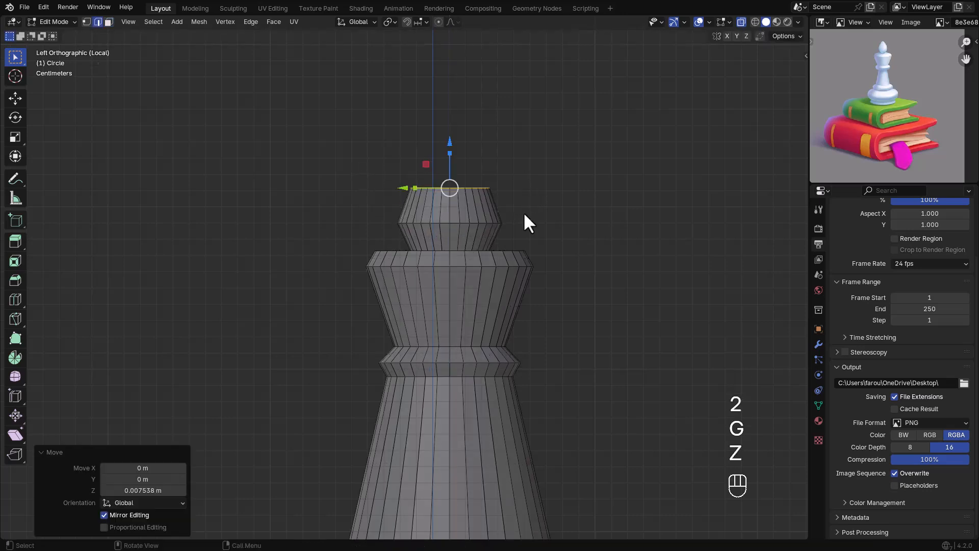
# Return the chess piece to Object Mode and turn off the x-ray display.
pyautogui.press('Tab')
pyautogui.scroll(-5, 476, 286)
pyautogui.moveTo(476, 285); pyautogui.dragTo(449, 325, button='middle')
pyautogui.hotkey('alt', 'z')
pyautogui.rightClick(467, 341)
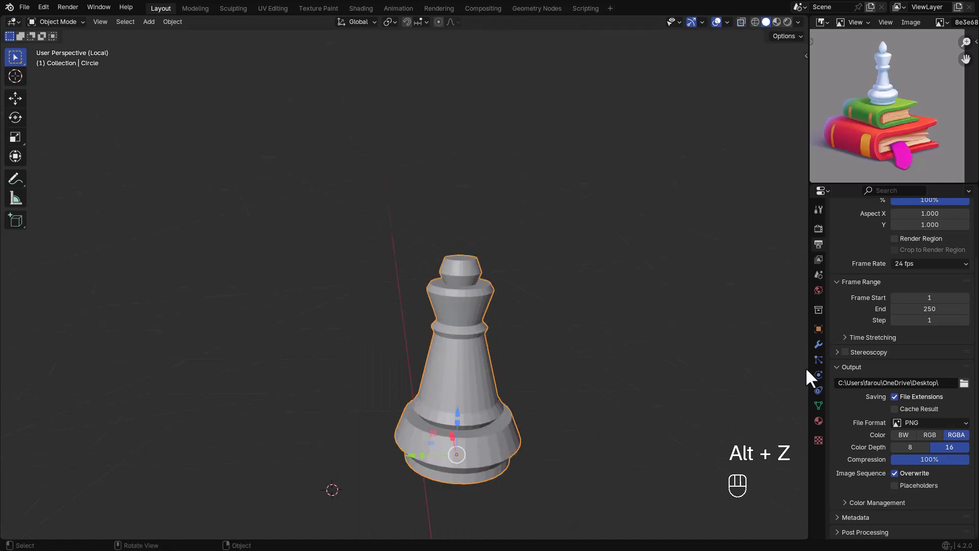
# Add a Subdivision Surface modifier to the chess piece and set its viewport levels to 3.
pyautogui.click(818, 344)
pyautogui.click(875, 227)
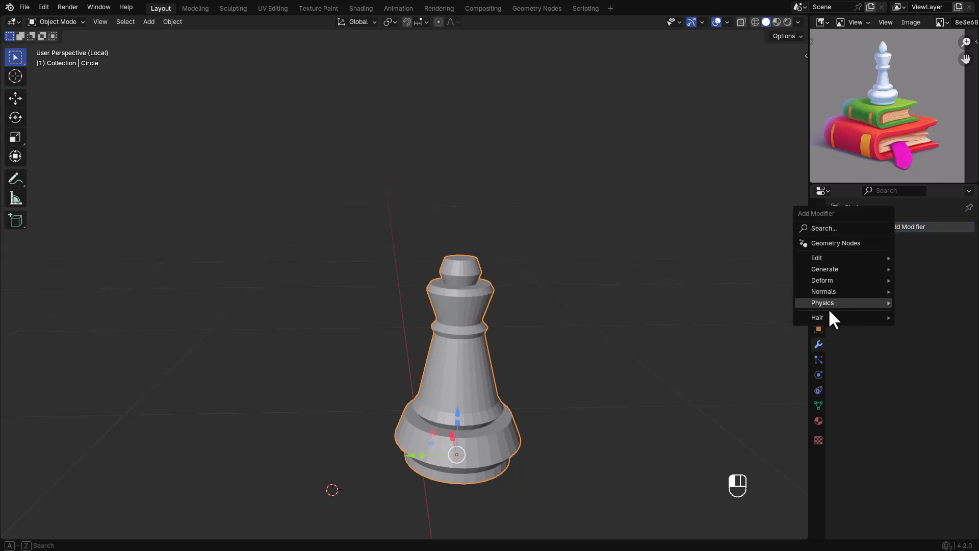
pyautogui.moveTo(820, 282)
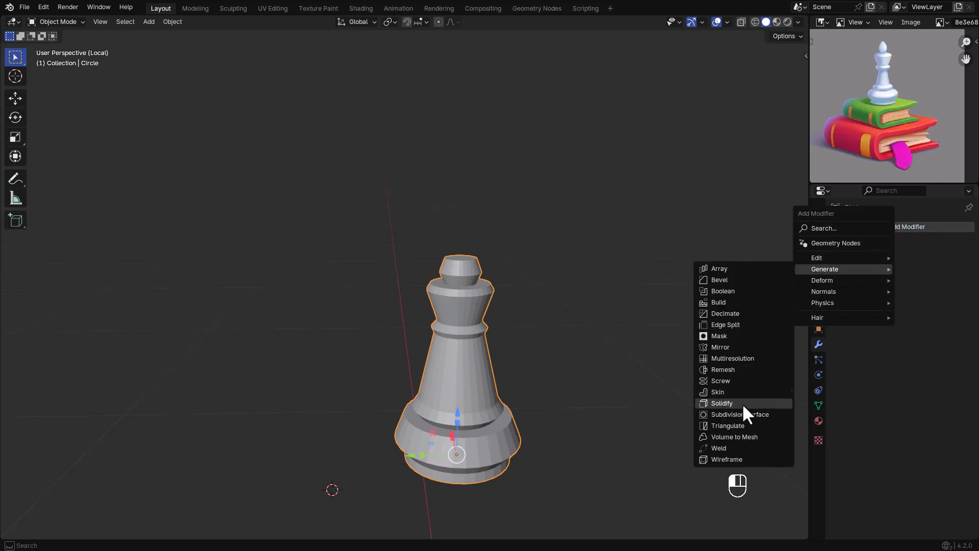
pyautogui.click(746, 422)
pyautogui.scroll(3, 422, 316)
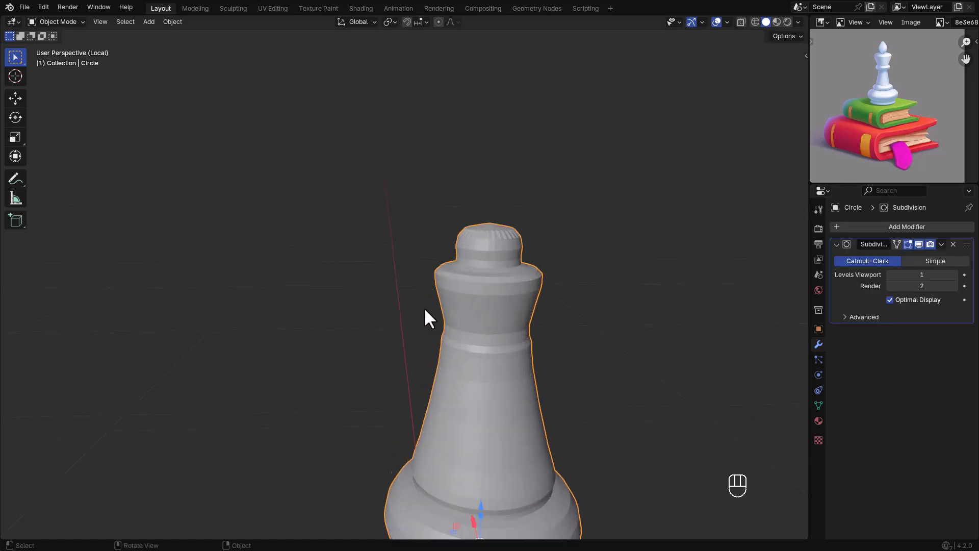
pyautogui.click(953, 274)
# Apply Shade Auto Smooth to the chess piece and enter Edit Mode.
pyautogui.rightClick(491, 288)
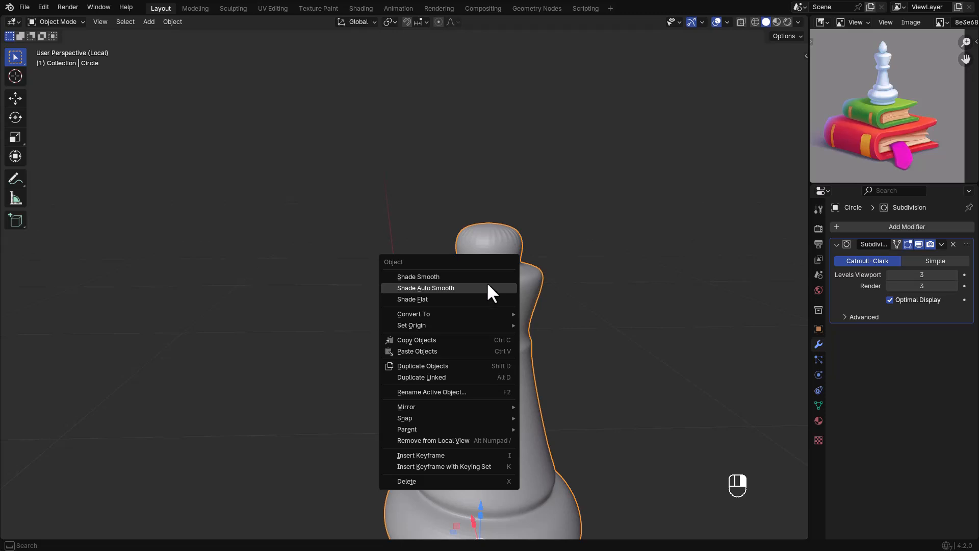
pyautogui.click(488, 287)
pyautogui.press('Tab')
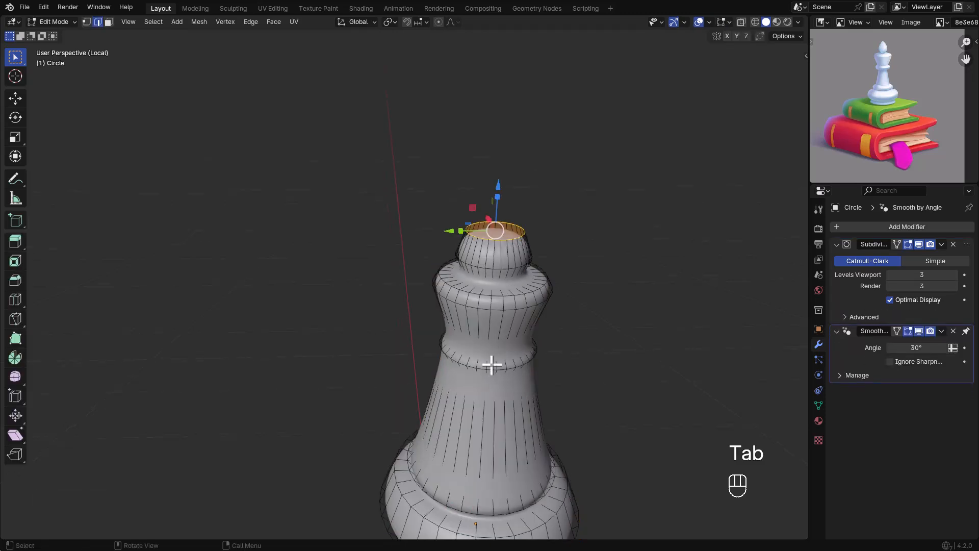
# Scale the edge loop at the neck below the head outward to about 1.5, locking Z, to form a collar.
pyautogui.scroll(4, 491, 362)
pyautogui.keyDown('alt'); pyautogui.click(505, 363); pyautogui.keyUp('alt')
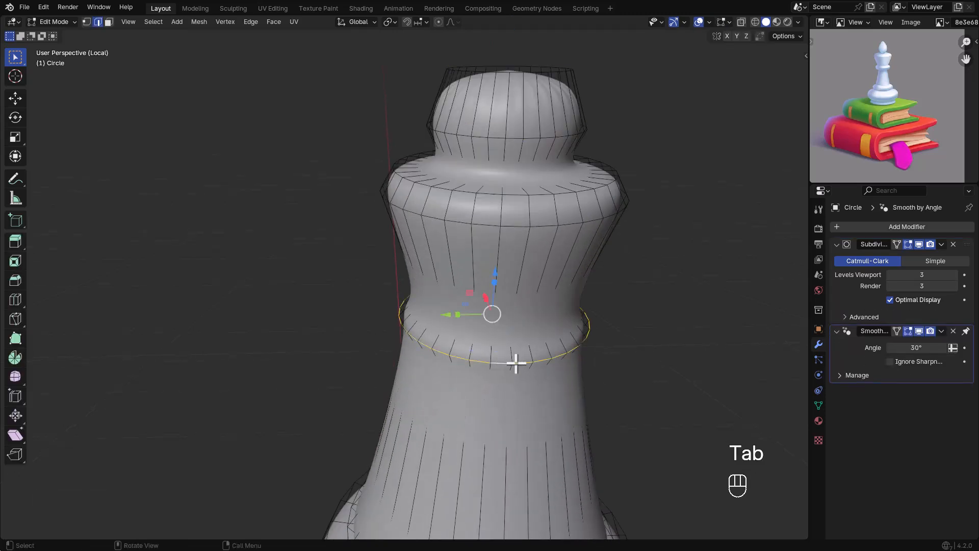
pyautogui.press('s')
pyautogui.hotkey('shift', 'z')
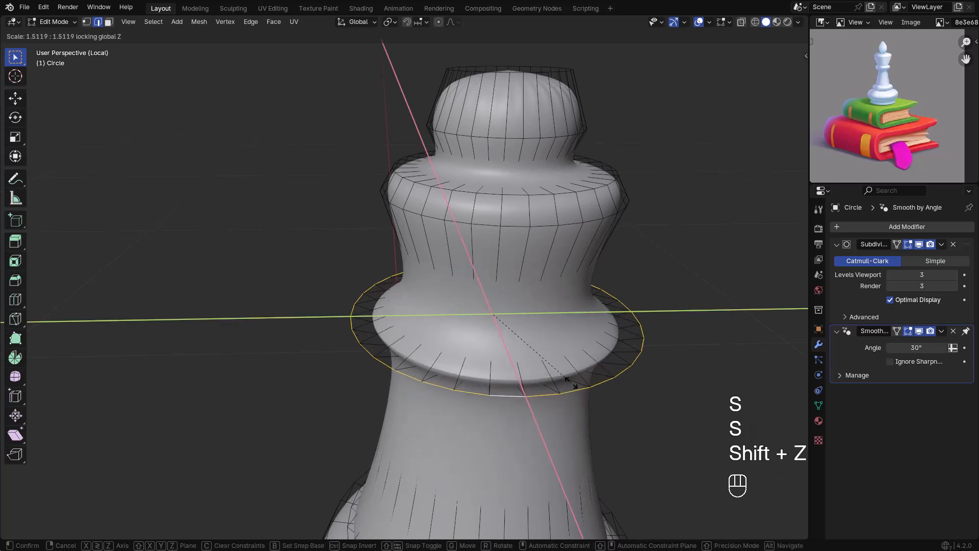
pyautogui.click(564, 380)
# Add an edge loop around the upper shaft just below the collar, slid to a factor of -0.569.
pyautogui.moveTo(564, 380); pyautogui.dragTo(523, 336, button='middle')
pyautogui.hotkey('ctrl', 'r')
pyautogui.click(396, 357)
pyautogui.click(402, 293)
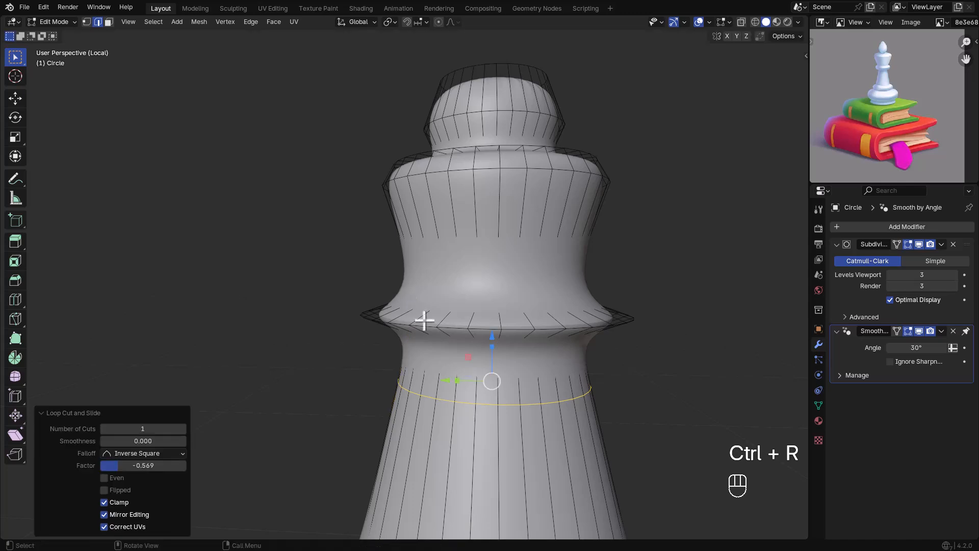
# Add an edge loop just beneath the collar's rim and scale it outward to 1.246.
pyautogui.scroll(1, 430, 327)
pyautogui.hotkey('ctrl', 'r')
pyautogui.click(375, 325)
pyautogui.click(376, 327)
pyautogui.press('s')
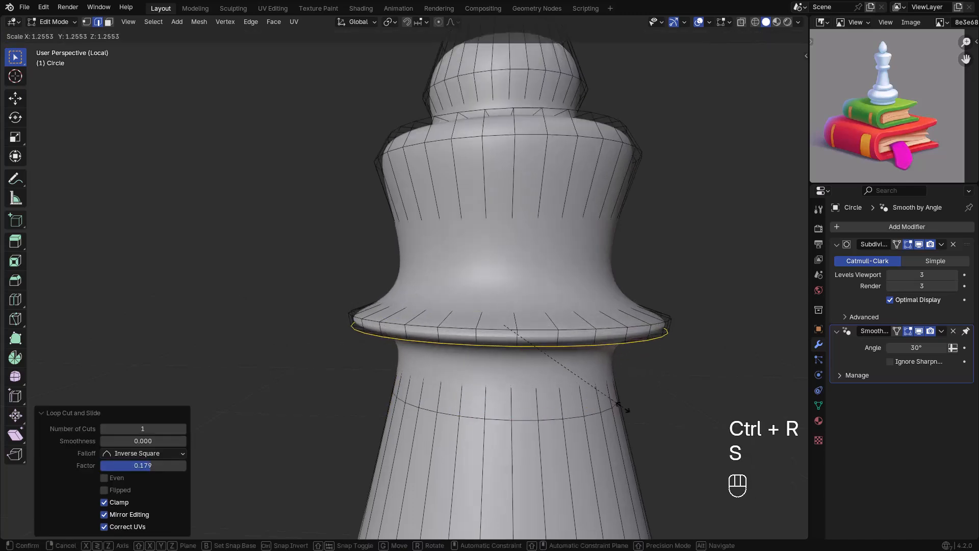
pyautogui.click(616, 403)
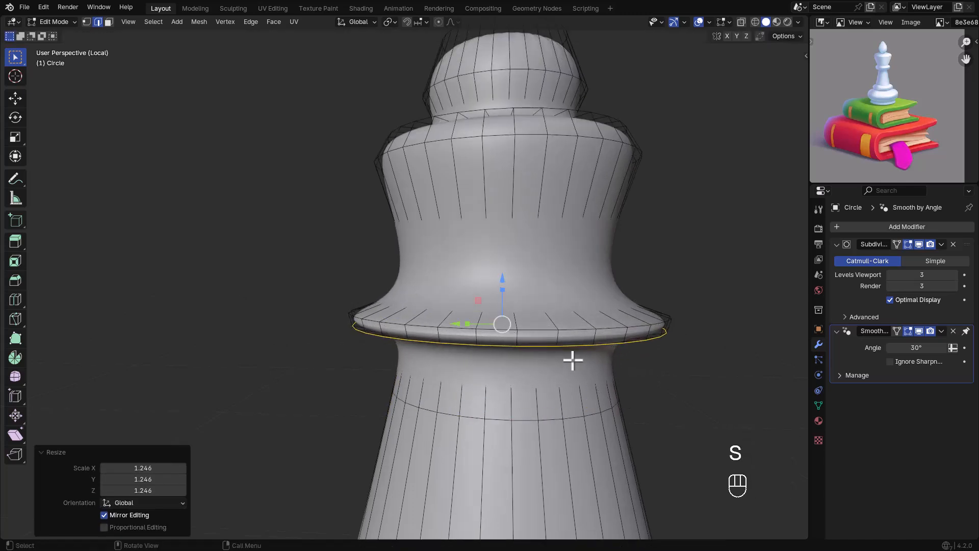
# Raise the collar's upper rim loop about 0.0084 m along Z to thicken the collar.
pyautogui.click(556, 329)
pyautogui.press('g')
pyautogui.press('z')
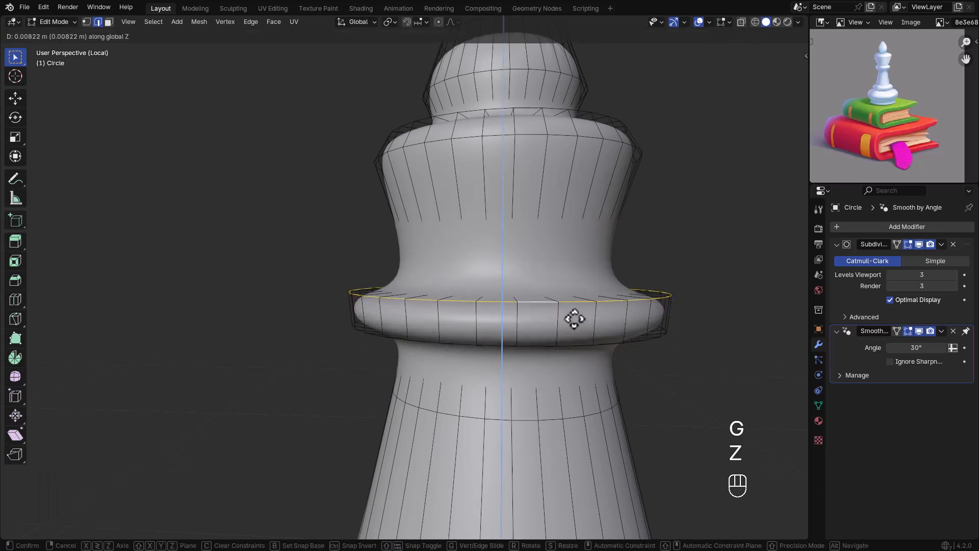
pyautogui.click(574, 318)
pyautogui.scroll(-3, 573, 323)
pyautogui.moveTo(572, 324); pyautogui.dragTo(536, 347, button='middle')
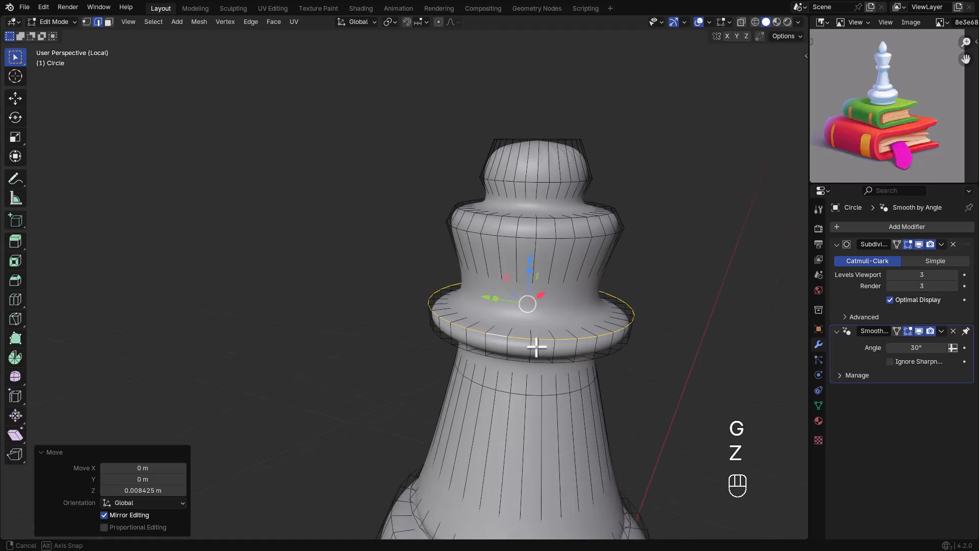
# Add an edge loop at the lower end of the flared head just above the collar, slid to a factor of 0.621.
pyautogui.scroll(2, 522, 324)
pyautogui.hotkey('ctrl', 'r')
pyautogui.click(525, 278)
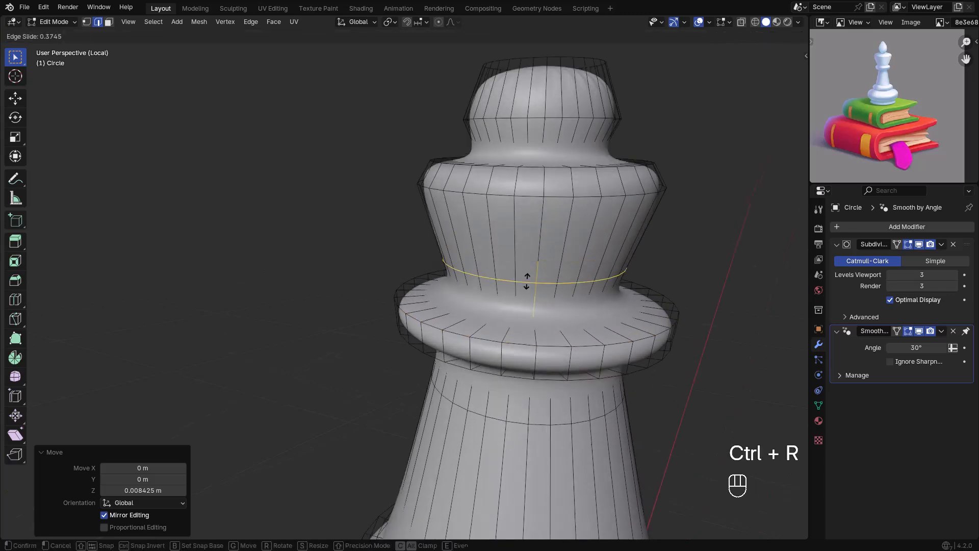
pyautogui.click(525, 292)
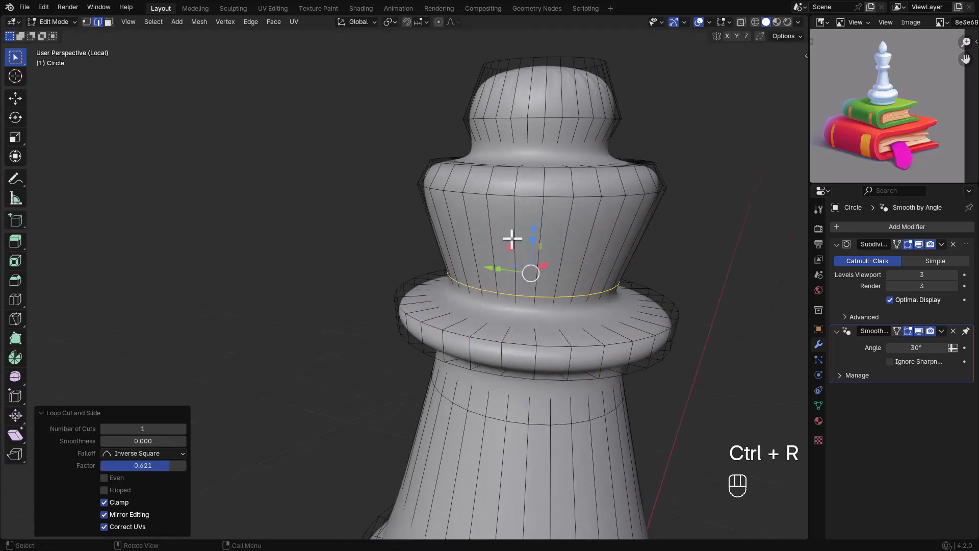
# Add an edge loop on the flared head's top surface, slid about -0.70 toward the outer edge.
pyautogui.moveTo(519, 200); pyautogui.dragTo(504, 243, button='middle')
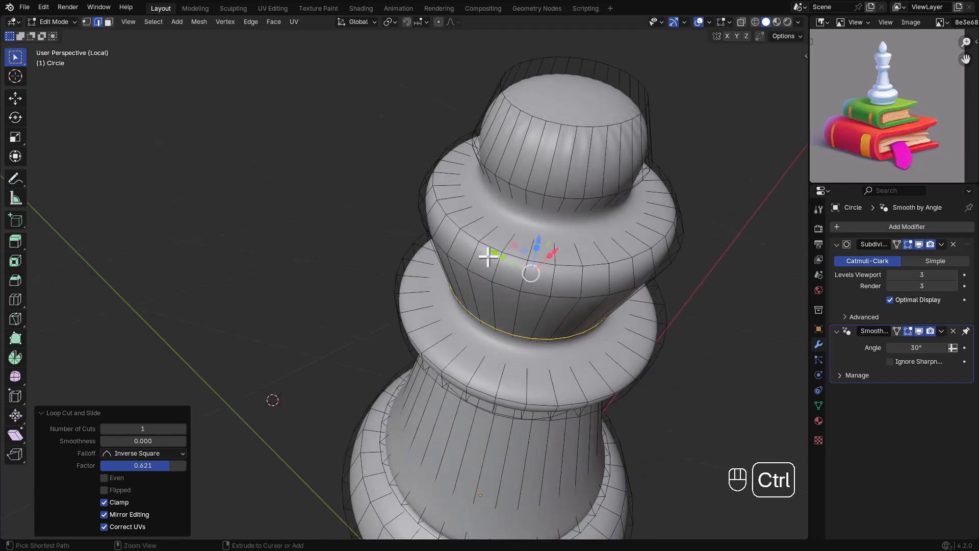
pyautogui.hotkey('ctrl', 'r')
pyautogui.click(504, 261)
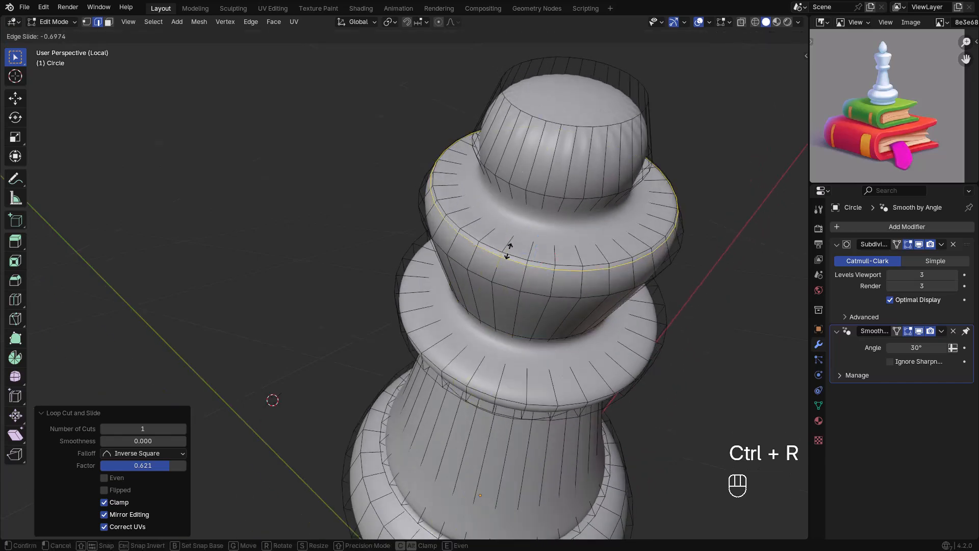
pyautogui.click(509, 251)
pyautogui.press('Tab')
pyautogui.scroll(-1, 547, 274)
pyautogui.moveTo(548, 273); pyautogui.dragTo(525, 224, button='middle')
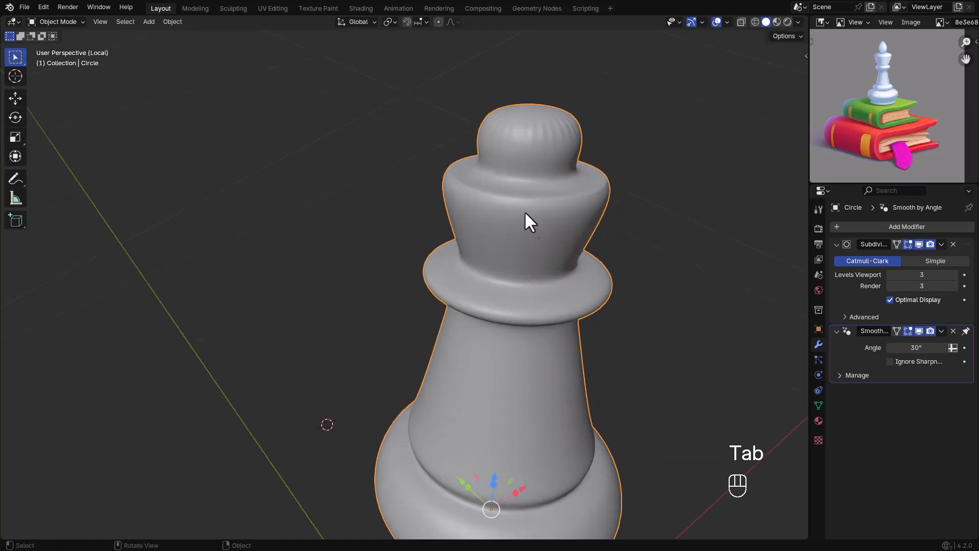
# Add an edge loop to the flared head's bevelled band, slid about 0.86 toward its widest rim.
pyautogui.scroll(2, 525, 202)
pyautogui.press('Tab')
pyautogui.hotkey('ctrl', 'r')
pyautogui.click(493, 209)
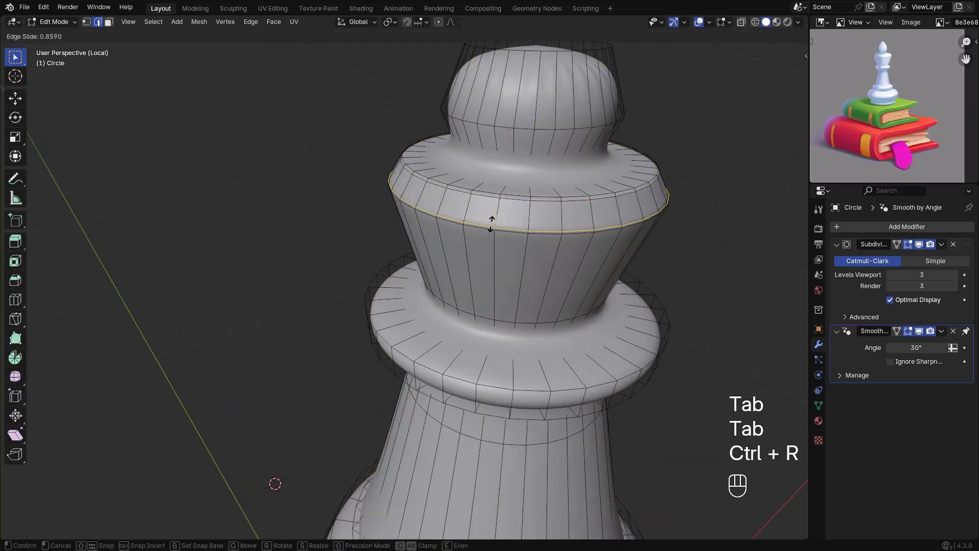
pyautogui.click(490, 225)
pyautogui.press('Tab')
pyautogui.scroll(-2, 499, 230)
# Add an edge loop slid about 0.92 toward the joint between the flared head and the collar.
pyautogui.press('Tab')
pyautogui.scroll(1, 509, 278)
pyautogui.hotkey('ctrl', 'r')
pyautogui.click(507, 296)
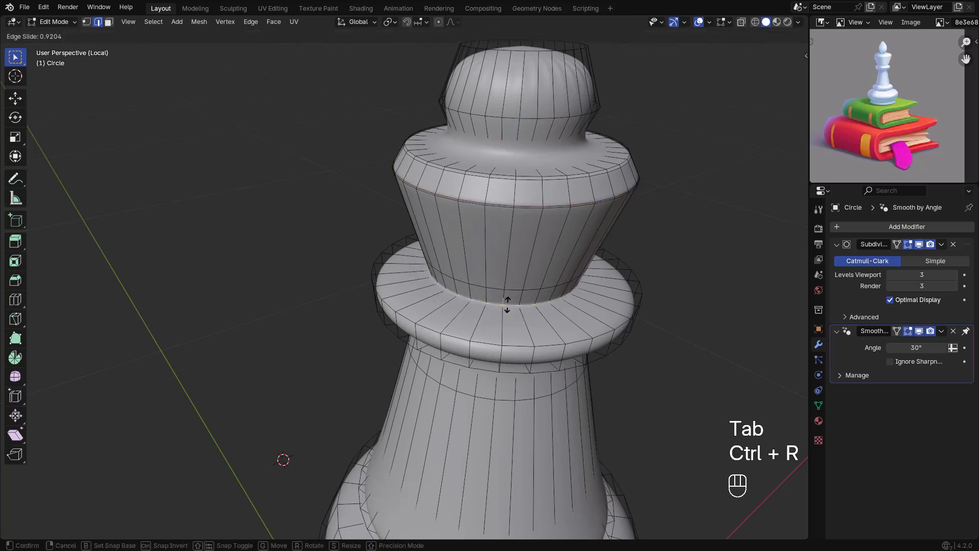
pyautogui.click(507, 301)
pyautogui.press('Tab')
pyautogui.scroll(-4, 509, 298)
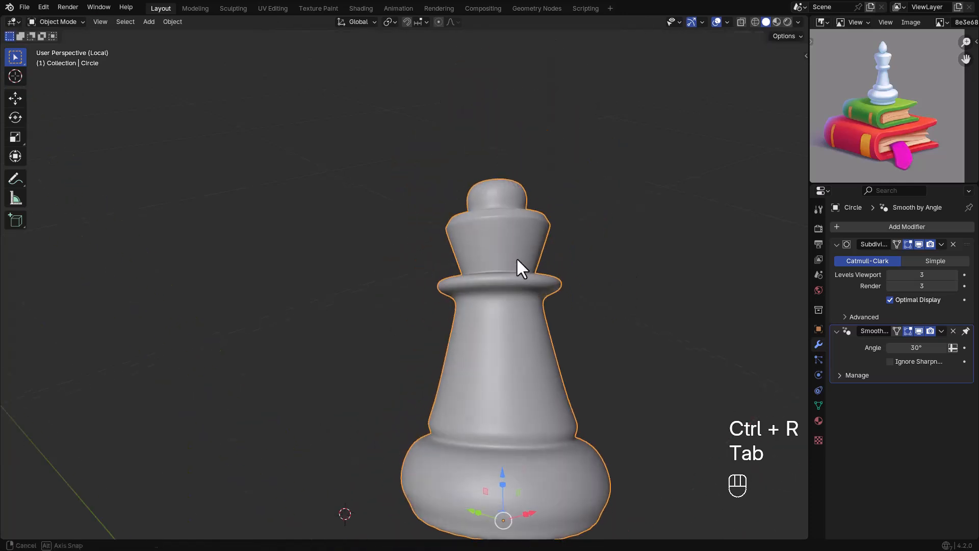
# Add an edge loop around the lower part of the bulging base, slid toward the foot.
pyautogui.scroll(5, 510, 428)
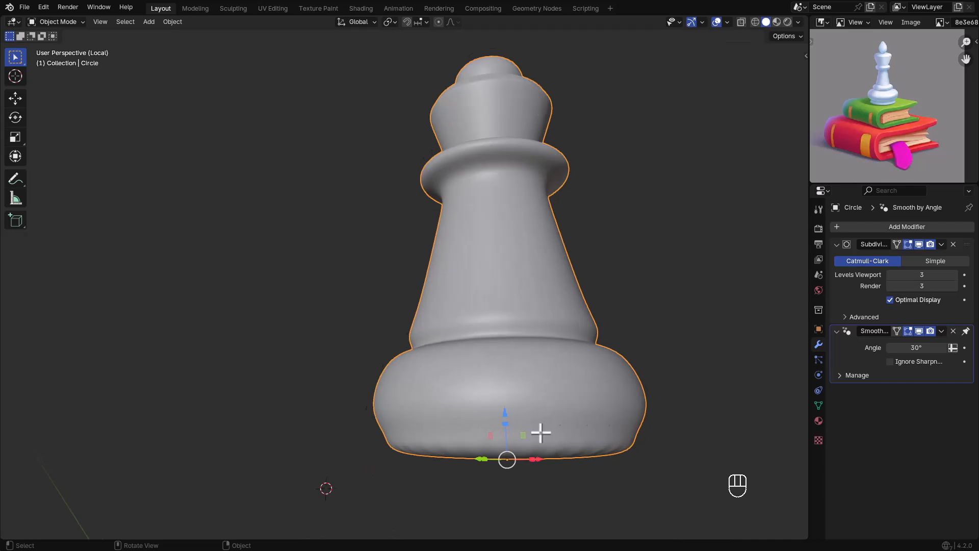
pyautogui.press('Tab')
pyautogui.hotkey('ctrl', 'r')
pyautogui.click(524, 415)
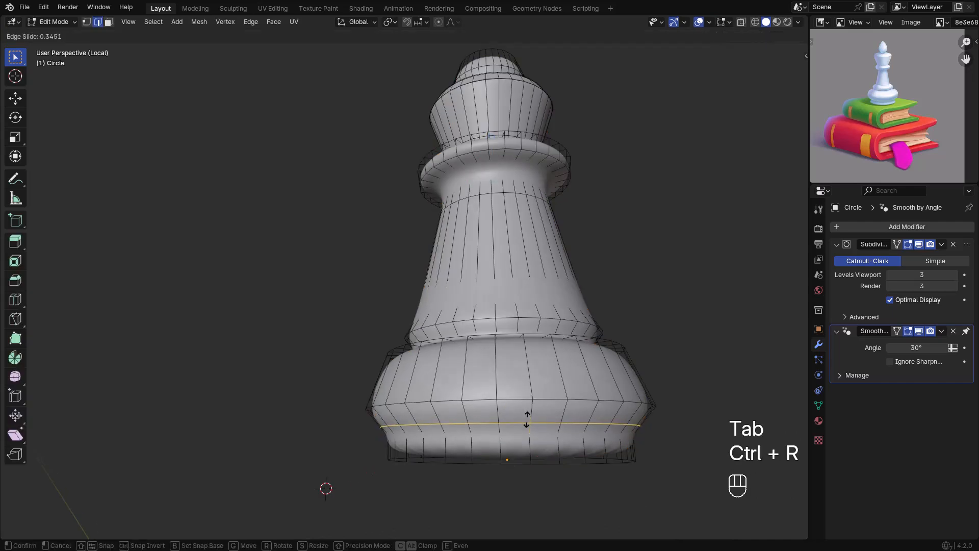
pyautogui.click(524, 423)
pyautogui.hotkey('ctrl', 'r')
pyautogui.click(541, 443)
pyautogui.click(541, 443)
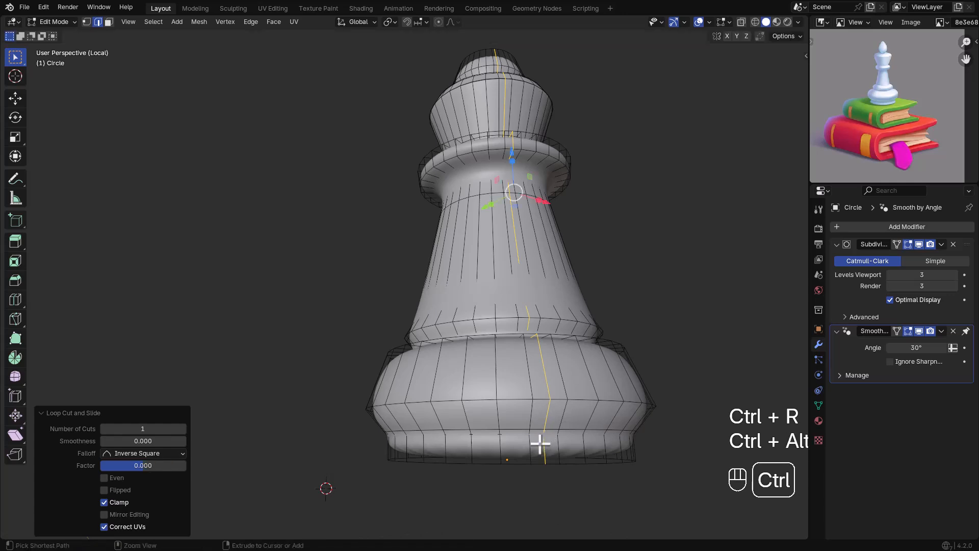
pyautogui.hotkey('ctrl', 'z')
# Add an edge loop around the vertical foot of the base, slid toward the foot's upper edge.
pyautogui.hotkey('ctrl', 'r')
pyautogui.click(534, 447)
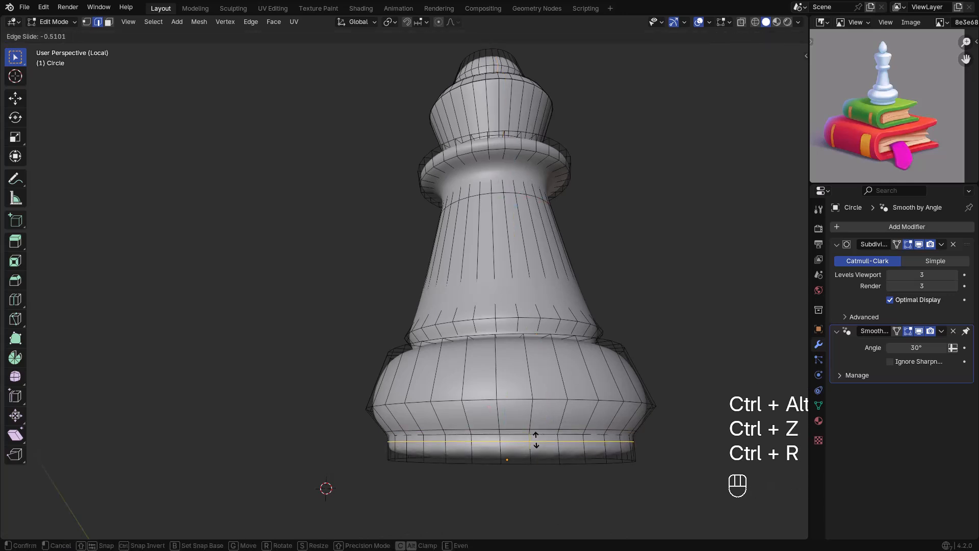
pyautogui.click(536, 437)
pyautogui.scroll(-3, 538, 416)
pyautogui.moveTo(538, 415); pyautogui.dragTo(527, 423, button='middle')
# Inset the bottom face of the base twice in face mode and return to Object Mode.
pyautogui.press('3')
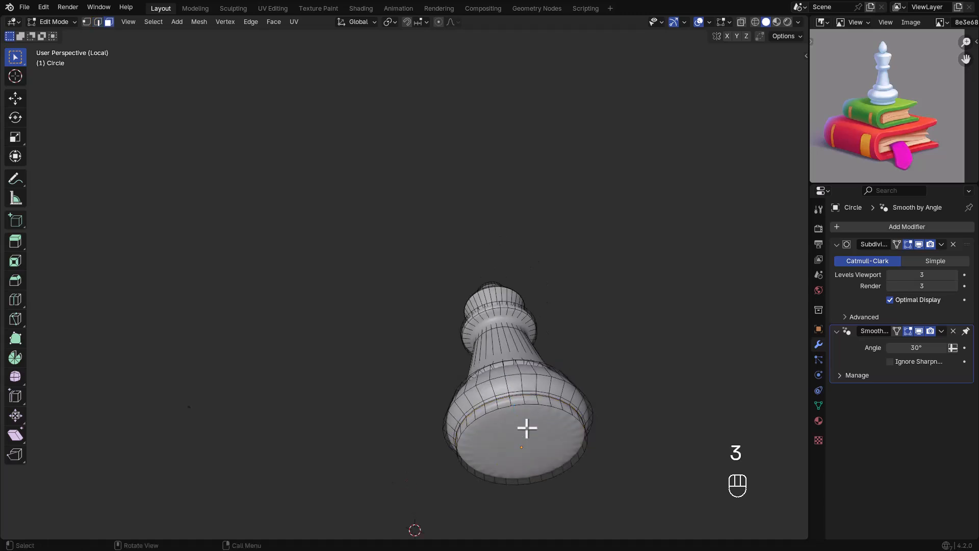
pyautogui.press('i')
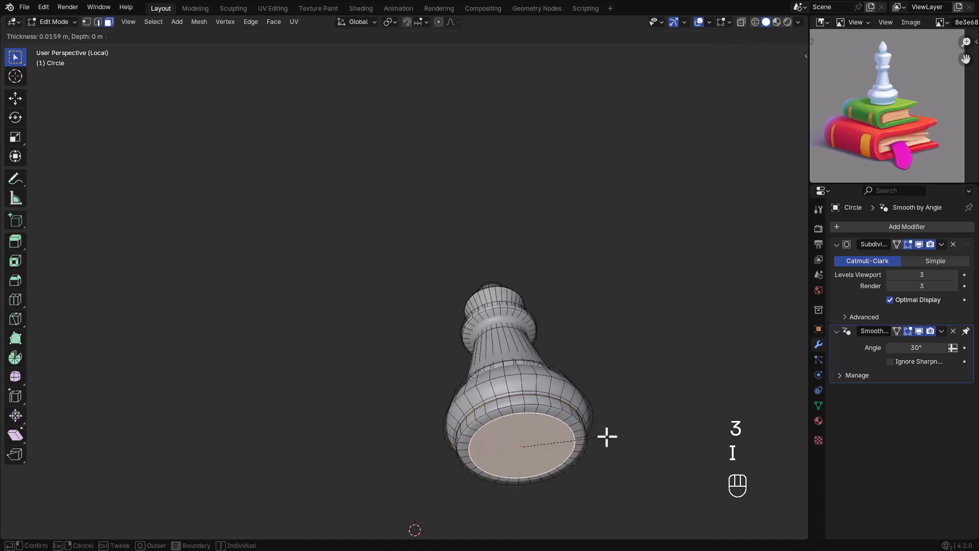
pyautogui.click(600, 437)
pyautogui.press('i')
pyautogui.click(578, 440)
pyautogui.press('Tab')
pyautogui.moveTo(533, 393)
pyautogui.mouseDown(button='middle')
pyautogui.moveTo(533, 458)
pyautogui.moveTo(527, 376)
pyautogui.mouseUp(button='middle')
pyautogui.scroll(5, 527, 426)
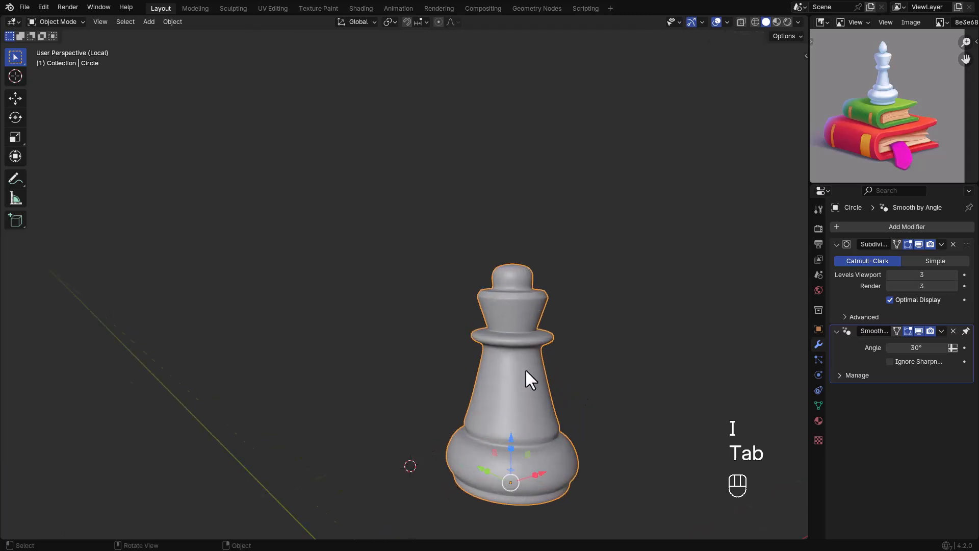
pyautogui.scroll(-2, 517, 360)
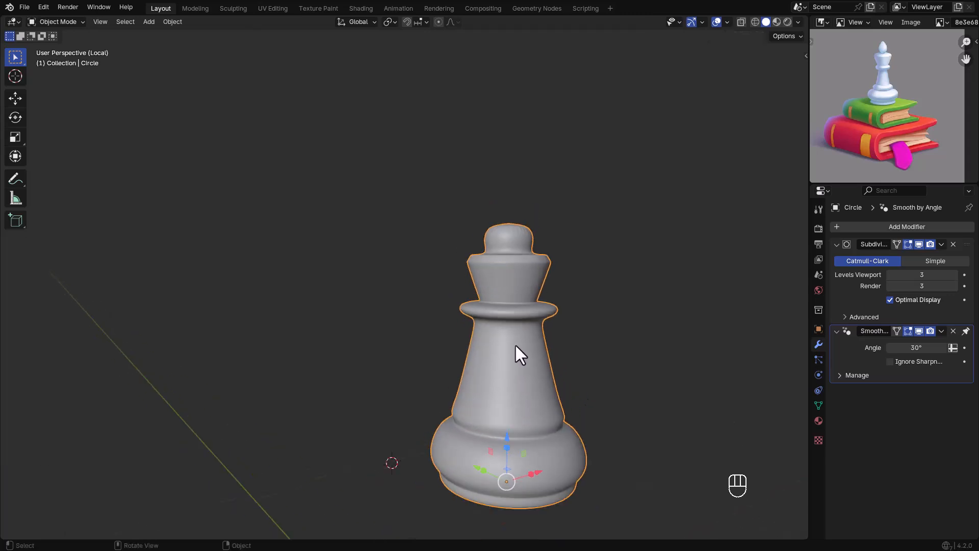
pyautogui.scroll(4, 510, 270)
pyautogui.press('Tab')
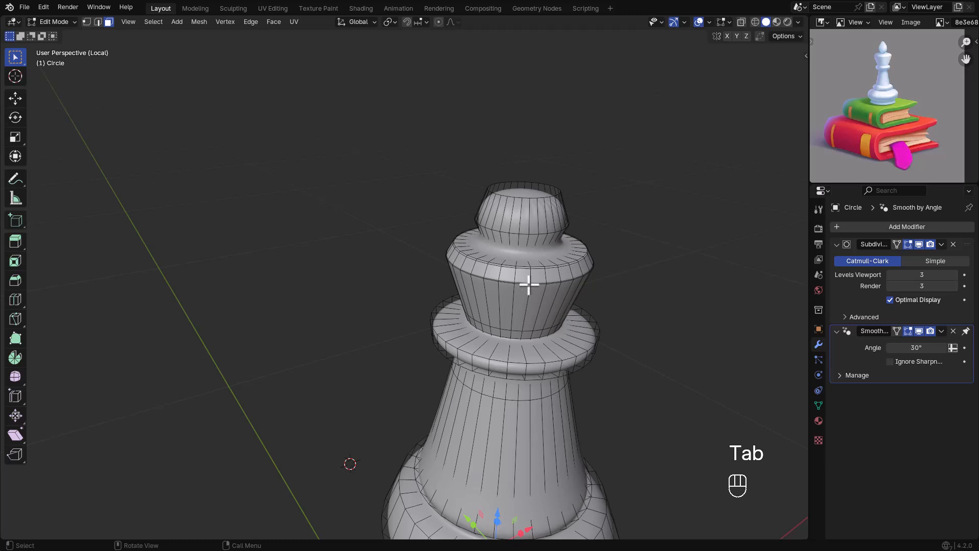
pyautogui.scroll(-2, 535, 285)
pyautogui.press('Tab')
pyautogui.moveTo(533, 328); pyautogui.dragTo(504, 326, button='middle')
# Scale the top face of the knob down to 0.822 and inset it to round the tip.
pyautogui.scroll(4, 537, 220)
pyautogui.press('Tab')
pyautogui.click(529, 244)
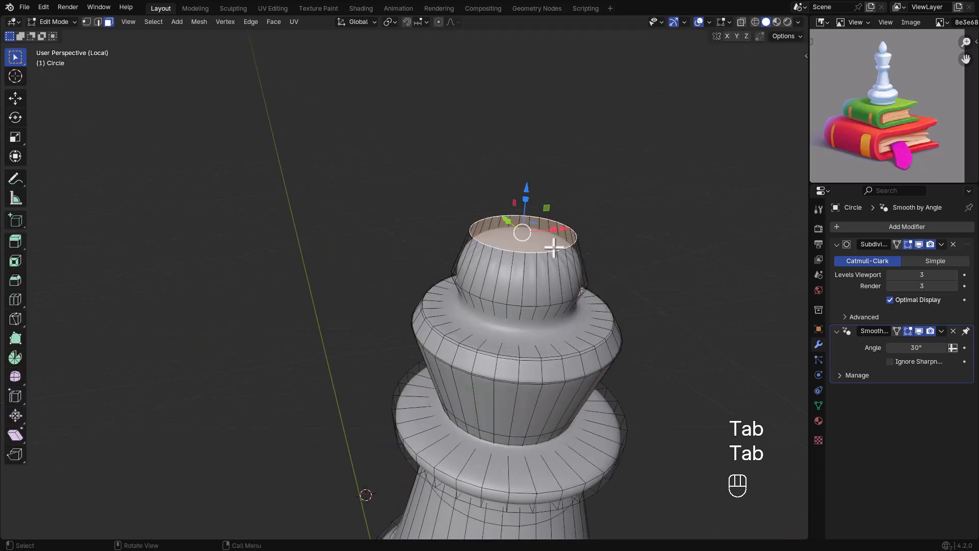
pyautogui.press('s')
pyautogui.click(604, 259)
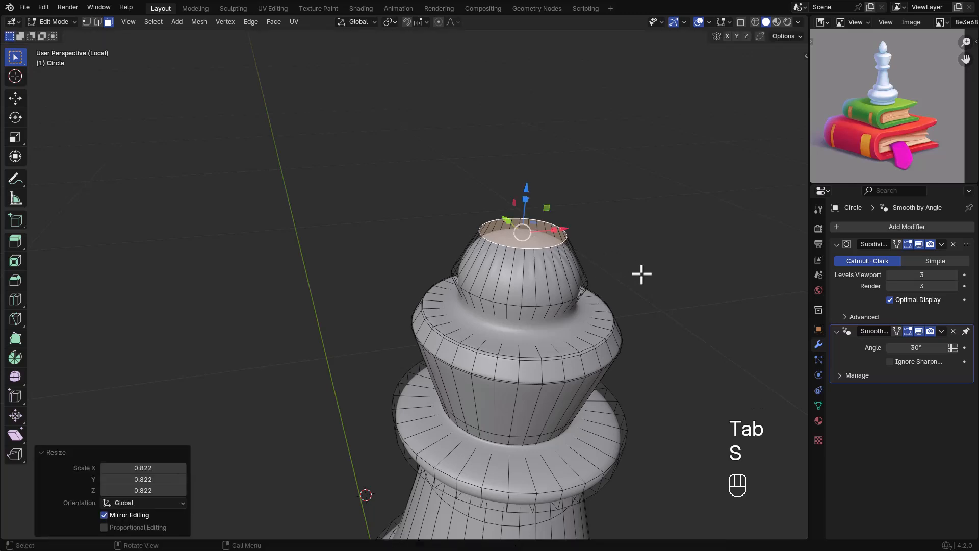
pyautogui.press('i')
pyautogui.click(619, 269)
pyautogui.press('Tab')
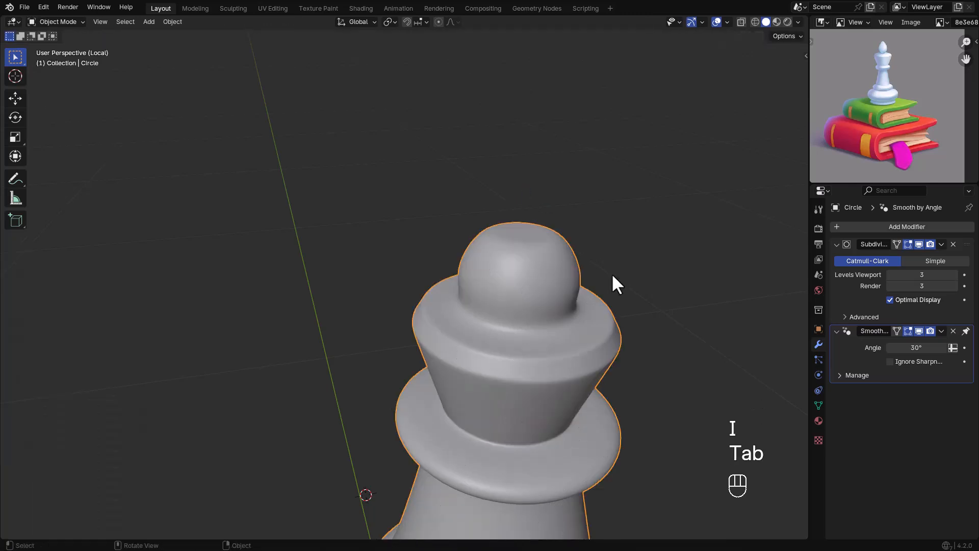
# Add an edge loop around the base of the top knob, close to the flared head.
pyautogui.scroll(-1, 598, 290)
pyautogui.press('Tab')
pyautogui.hotkey('ctrl', 'r')
pyautogui.click(540, 307)
pyautogui.click(540, 309)
pyautogui.press('Tab')
pyautogui.scroll(-2, 541, 310)
pyautogui.moveTo(541, 310); pyautogui.dragTo(555, 273, button='middle')
pyautogui.scroll(-2, 544, 334)
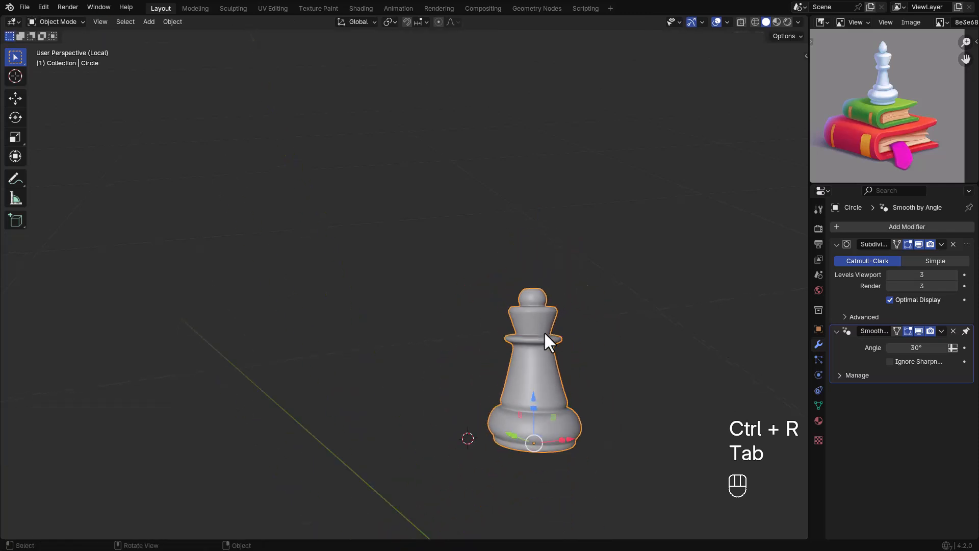
# Add an edge loop around the collar's outer side, slid to a factor of -0.250.
pyautogui.scroll(4, 551, 360)
pyautogui.press('Tab')
pyautogui.scroll(1, 536, 328)
pyautogui.scroll(1, 534, 325)
pyautogui.hotkey('ctrl', 'r')
pyautogui.click(535, 324)
pyautogui.click(536, 322)
pyautogui.scroll(2, 537, 322)
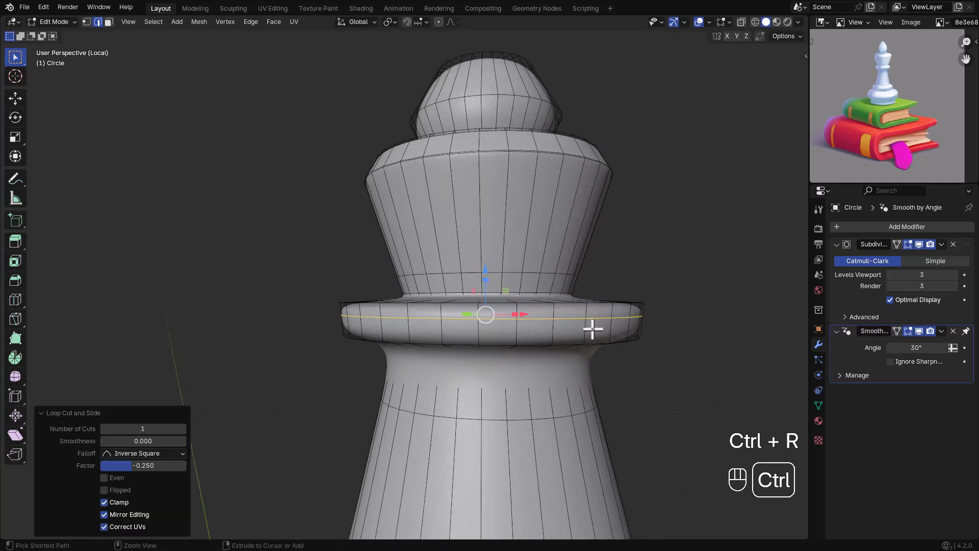
# Bevel the collar's side loop with one segment and an offset of about 0.003 m.
pyautogui.hotkey('ctrl', 'b')
pyautogui.scroll(7, 603, 332)
pyautogui.scroll(-5, 603, 332)
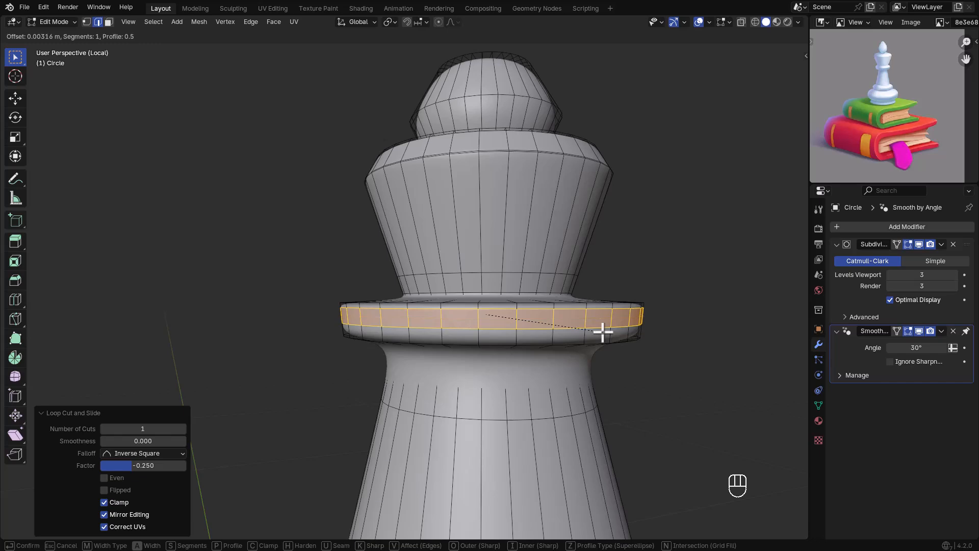
pyautogui.click(603, 333)
pyautogui.press('Tab')
pyautogui.scroll(-4, 602, 336)
pyautogui.moveTo(602, 336); pyautogui.dragTo(553, 333, button='middle')
# In an x-ray side view, select the collar's upper edge loops all around and raise them about 0.0022 m along Z.
pyautogui.press('Tab')
pyautogui.scroll(4, 588, 334)
pyautogui.hotkey('alt', 'z')
pyautogui.scroll(3, 471, 315)
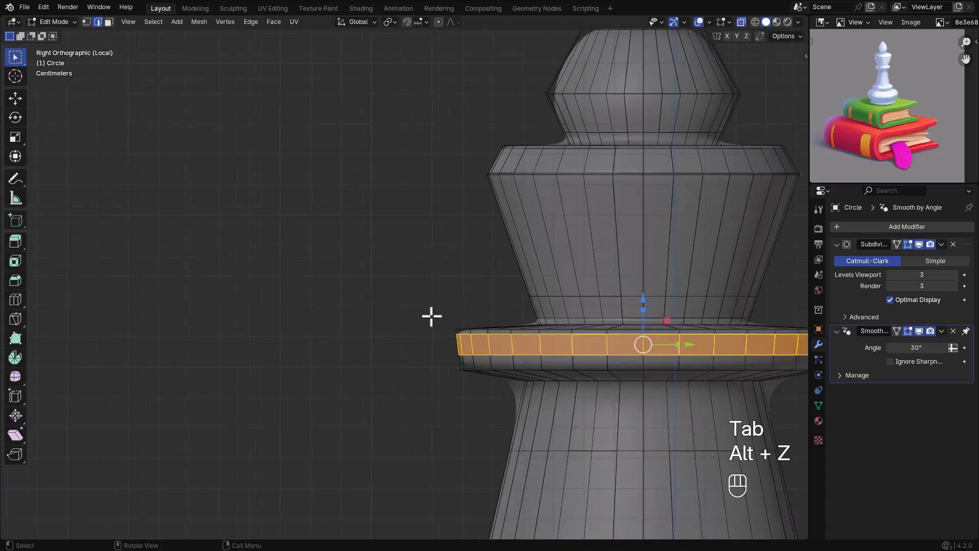
pyautogui.moveTo(557, 350); pyautogui.dragTo(656, 351)
pyautogui.scroll(-3, 653, 349)
pyautogui.keyDown('shift'); pyautogui.moveTo(653, 350); pyautogui.dragTo(526, 338, button='middle'); pyautogui.keyUp('shift')
pyautogui.scroll(3, 435, 319)
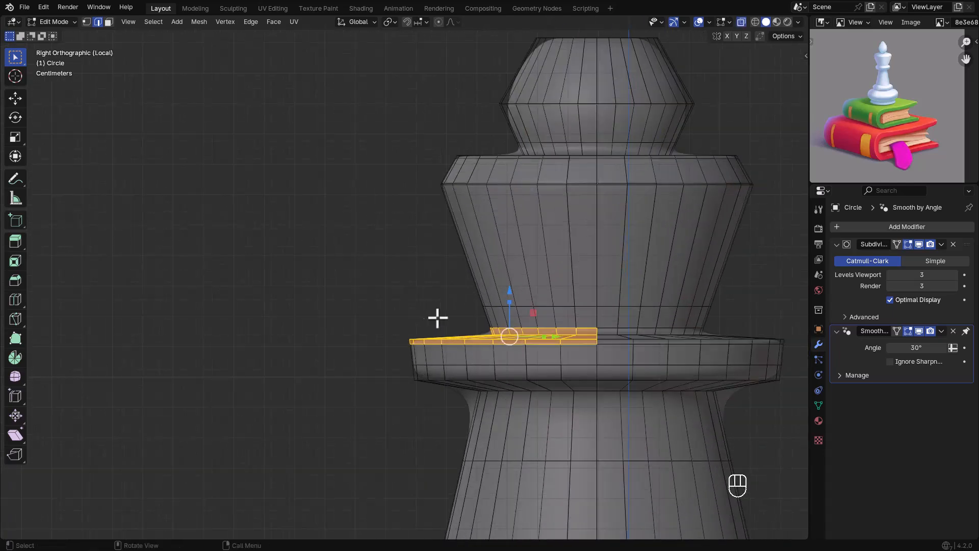
pyautogui.moveTo(382, 312); pyautogui.dragTo(793, 350)
pyautogui.press('g')
pyautogui.press('z')
pyautogui.click(792, 349)
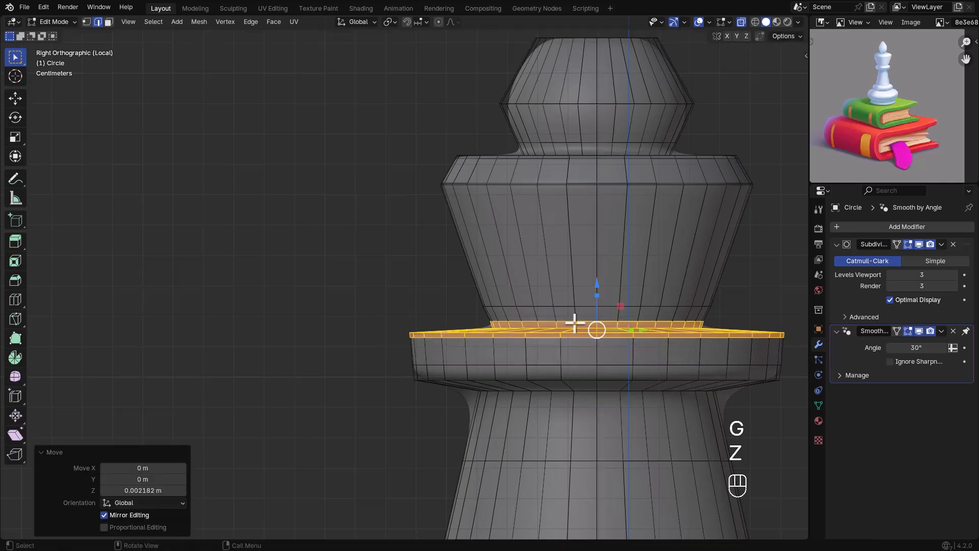
# Raise the edge loop just above the collar about 0.0015 m along Z and leave x-ray and mesh editing.
pyautogui.moveTo(719, 325); pyautogui.dragTo(728, 326)
pyautogui.press('g')
pyautogui.press('z')
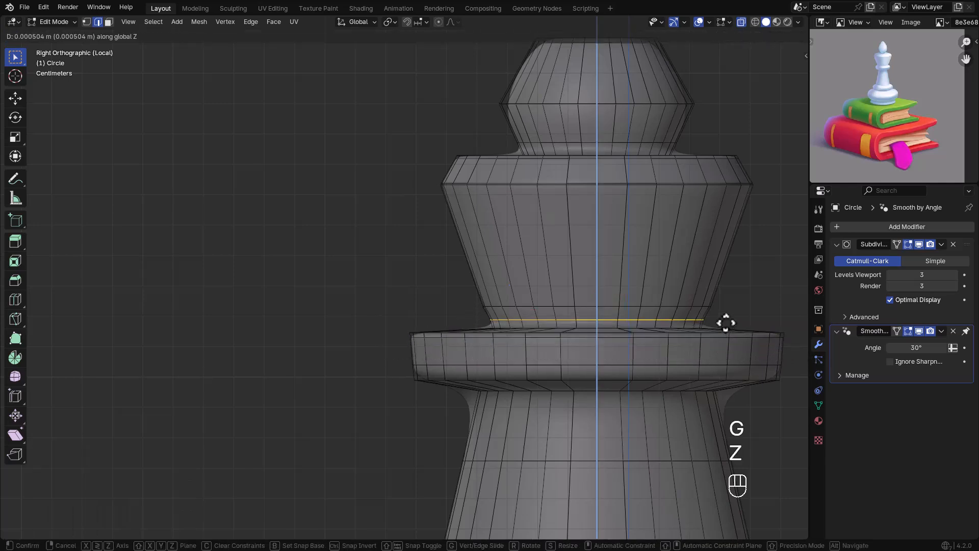
pyautogui.click(724, 321)
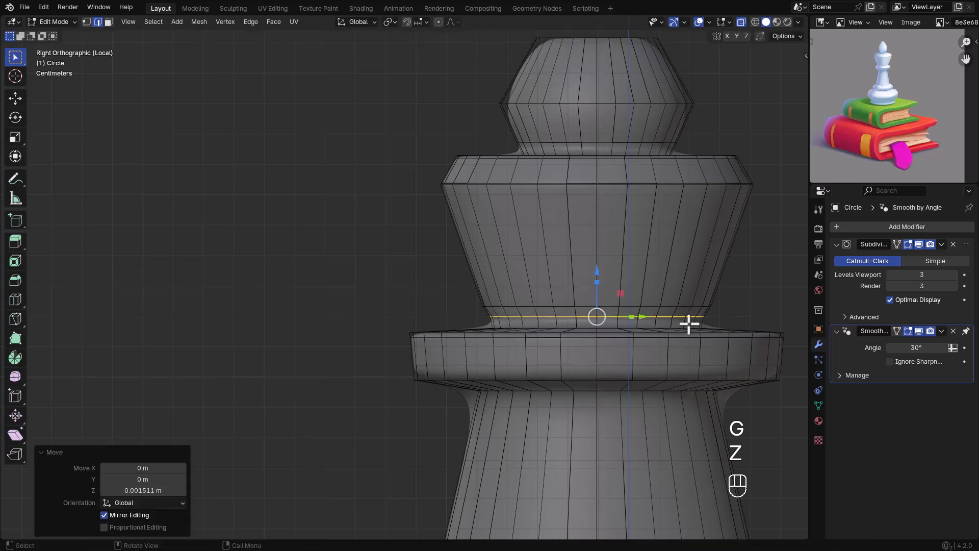
pyautogui.press('Tab')
pyautogui.scroll(-6, 687, 326)
pyautogui.hotkey('alt', 'z')
# Add an edge loop around the upper part of the rounded base bulge, slid upward to a factor of about -0.72.
pyautogui.moveTo(680, 338); pyautogui.dragTo(531, 298, button='middle')
pyautogui.scroll(5, 534, 418)
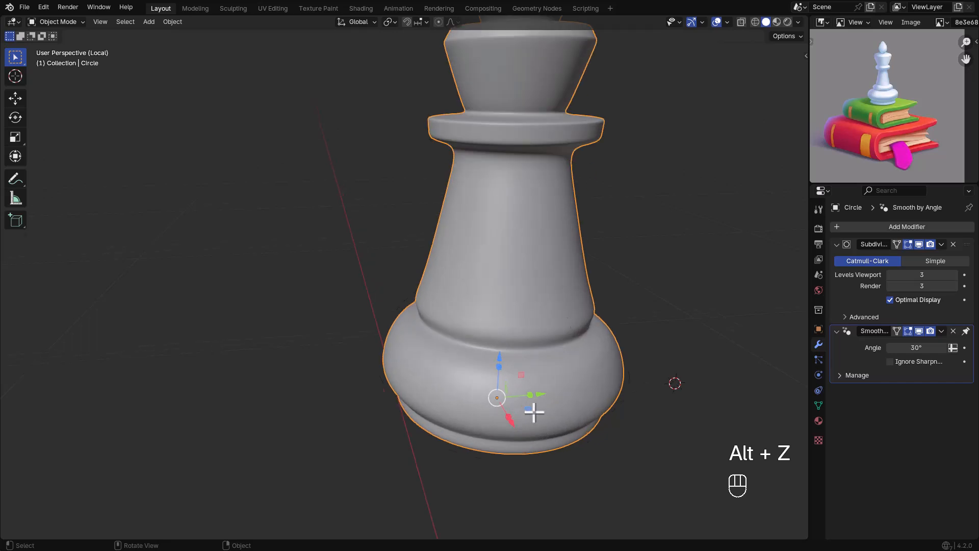
pyautogui.press('Tab')
pyautogui.hotkey('ctrl', 'r')
pyautogui.click(551, 387)
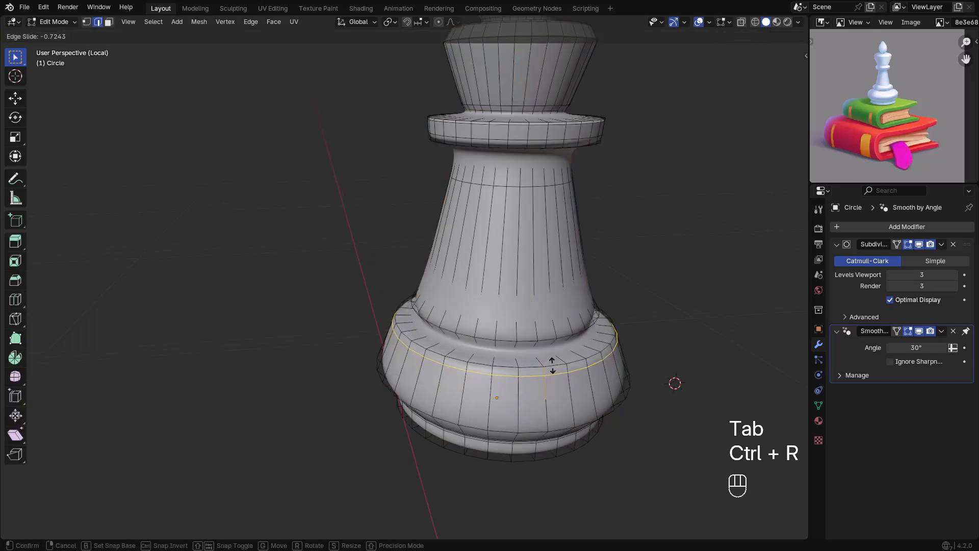
pyautogui.click(552, 365)
pyautogui.press('Tab')
# Add an edge loop around the straight bottom ring of the base, close to its lower rim.
pyautogui.scroll(-3, 547, 374)
pyautogui.moveTo(546, 374)
pyautogui.mouseDown(button='middle')
pyautogui.moveTo(543, 336)
pyautogui.moveTo(539, 372)
pyautogui.mouseUp(button='middle')
pyautogui.scroll(3, 541, 387)
pyautogui.press('Tab')
pyautogui.hotkey('ctrl', 'r')
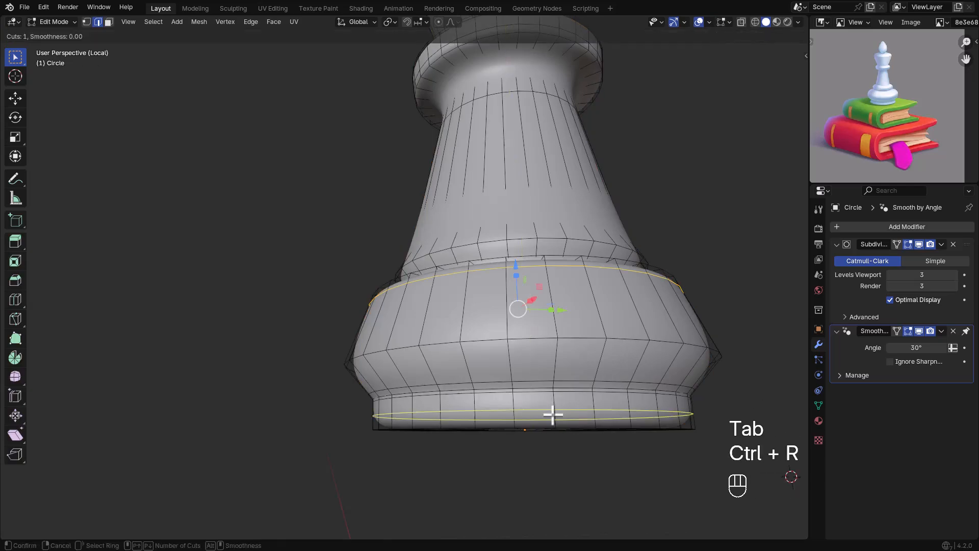
pyautogui.click(552, 413)
pyautogui.click(551, 414)
pyautogui.press('Tab')
pyautogui.scroll(-4, 550, 413)
pyautogui.moveTo(552, 383); pyautogui.dragTo(500, 411, button='middle')
pyautogui.scroll(3, 512, 411)
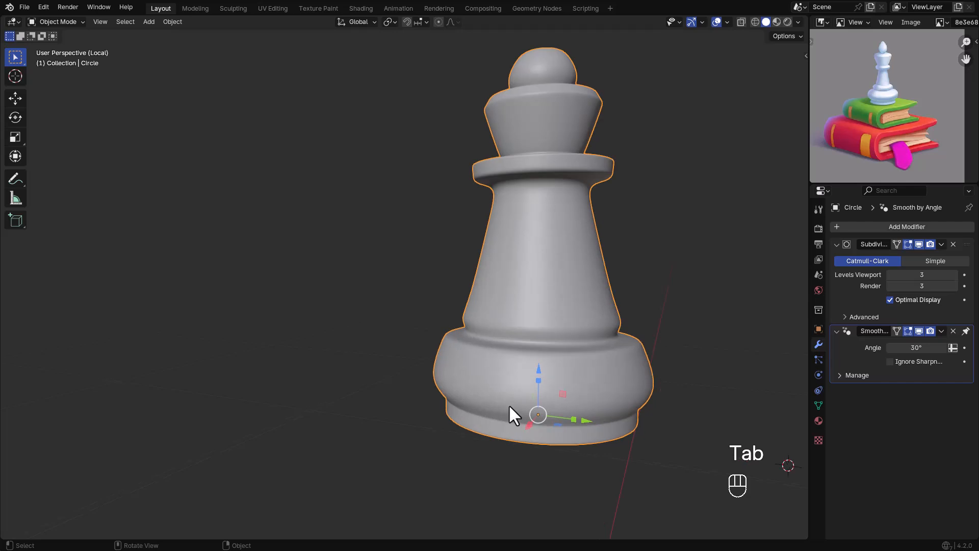
# Leave local view so the books and the chess piece are shown together.
pyautogui.press('KP_Divide')
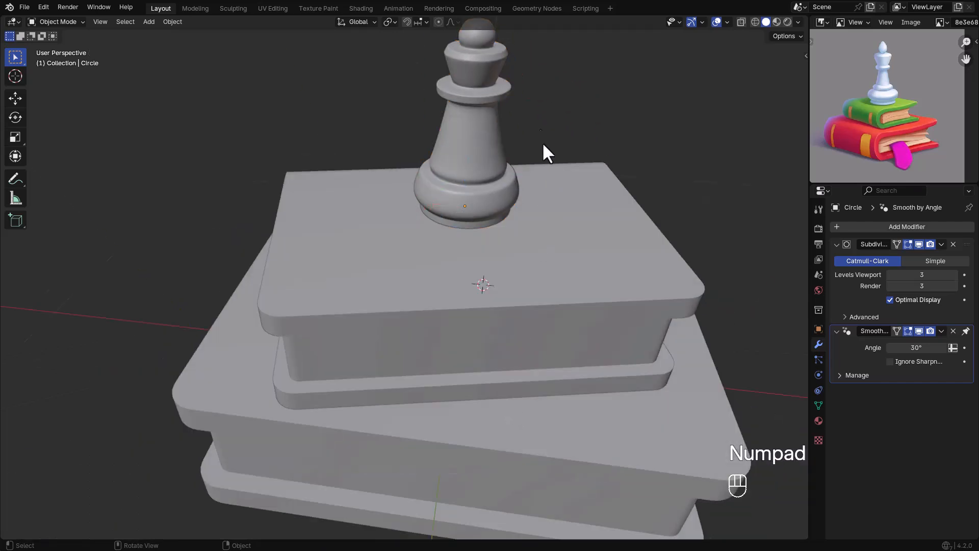
pyautogui.keyDown('alt'); pyautogui.moveTo(539, 127); pyautogui.dragTo(473, 191, button='middle'); pyautogui.keyUp('alt')
pyautogui.scroll(3, 474, 194)
pyautogui.press('z')
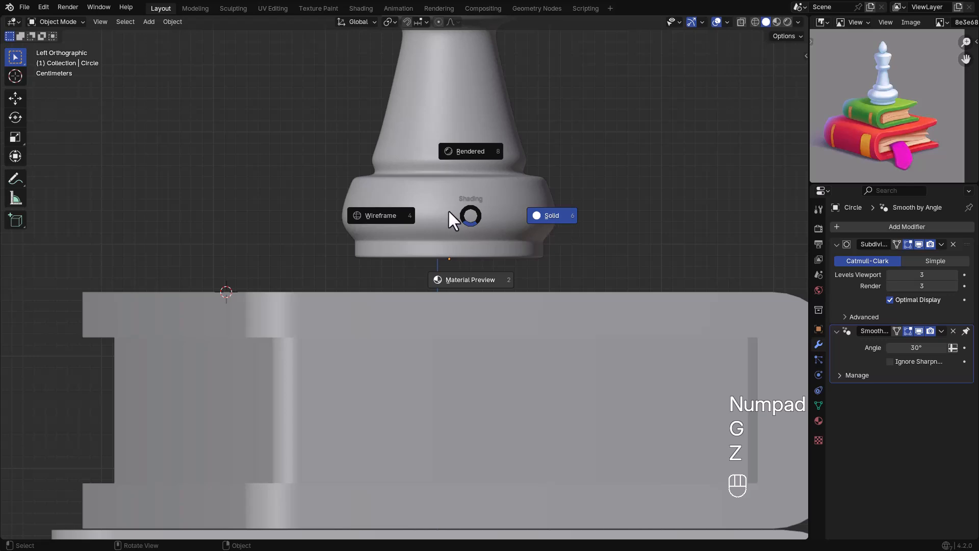
pyautogui.press('2')
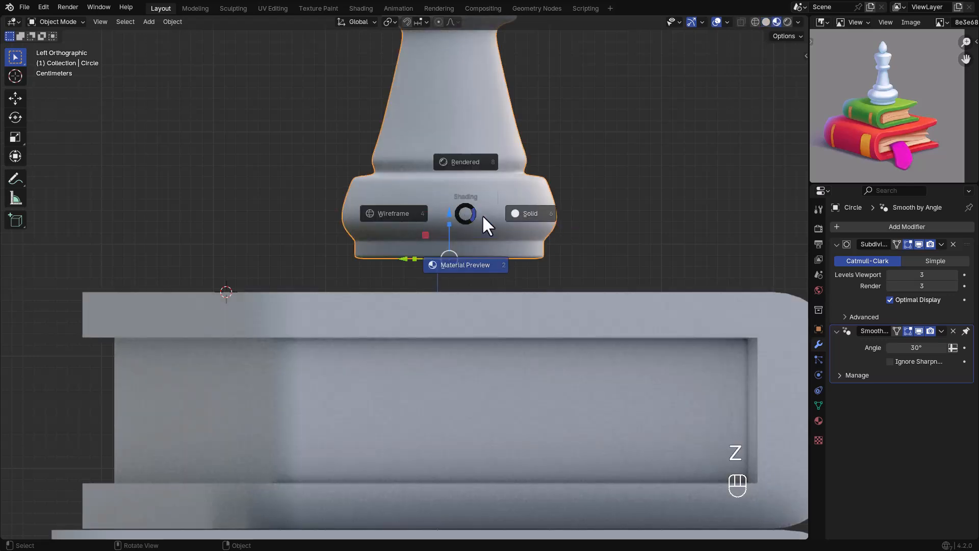
pyautogui.click(504, 210)
# Lower the chess piece about 0.029 m along Z so its base sits on the top book.
pyautogui.press('g')
pyautogui.press('z')
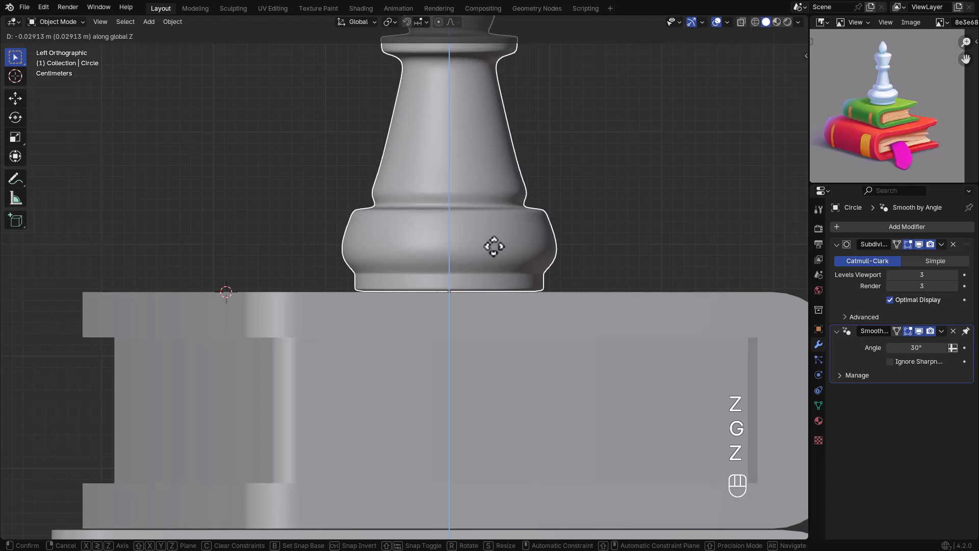
pyautogui.click(494, 246)
pyautogui.moveTo(494, 246); pyautogui.dragTo(507, 206, button='middle')
pyautogui.scroll(-4, 508, 207)
# Save the scene as untitled.blend in the Documents folder.
pyautogui.hotkey('ctrl', 's')
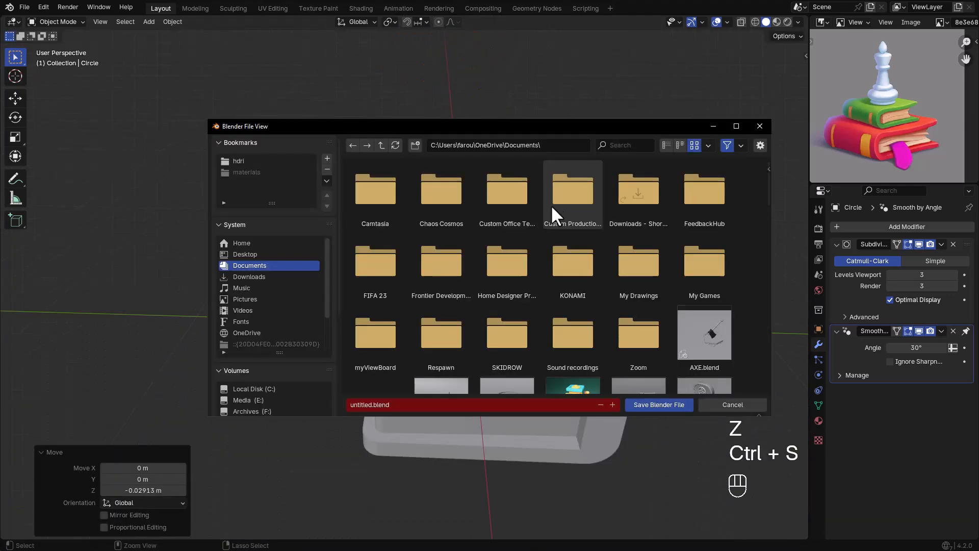
pyautogui.click(665, 405)
pyautogui.click(619, 237)
# In top view, move the chess piece about 0.134 m along X and -0.035 m along Y on the book cover.
pyautogui.moveTo(619, 238); pyautogui.dragTo(466, 204, button='middle')
pyautogui.click(473, 205)
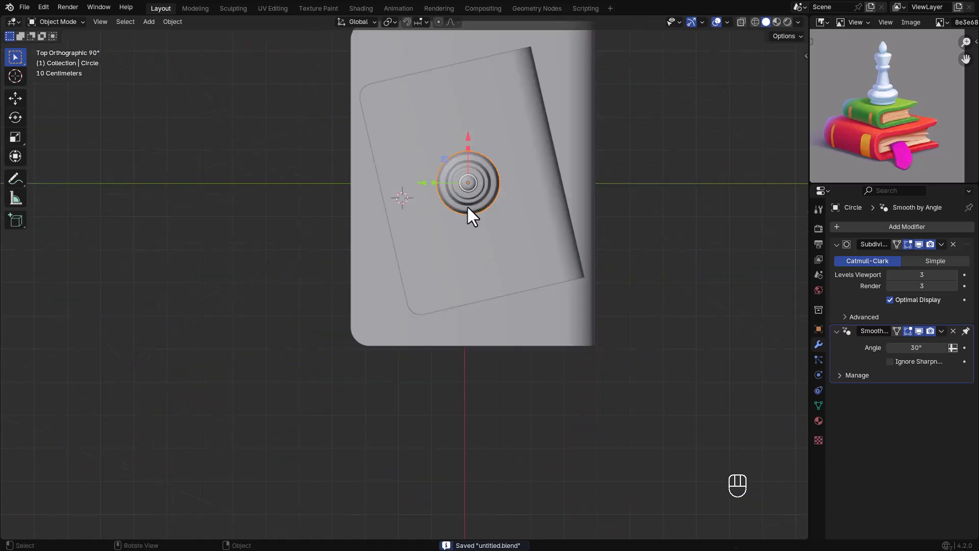
pyautogui.press('g')
pyautogui.click(475, 159)
pyautogui.moveTo(476, 159); pyautogui.dragTo(483, 113, button='middle')
pyautogui.scroll(4, 483, 112)
pyautogui.scroll(-3, 484, 113)
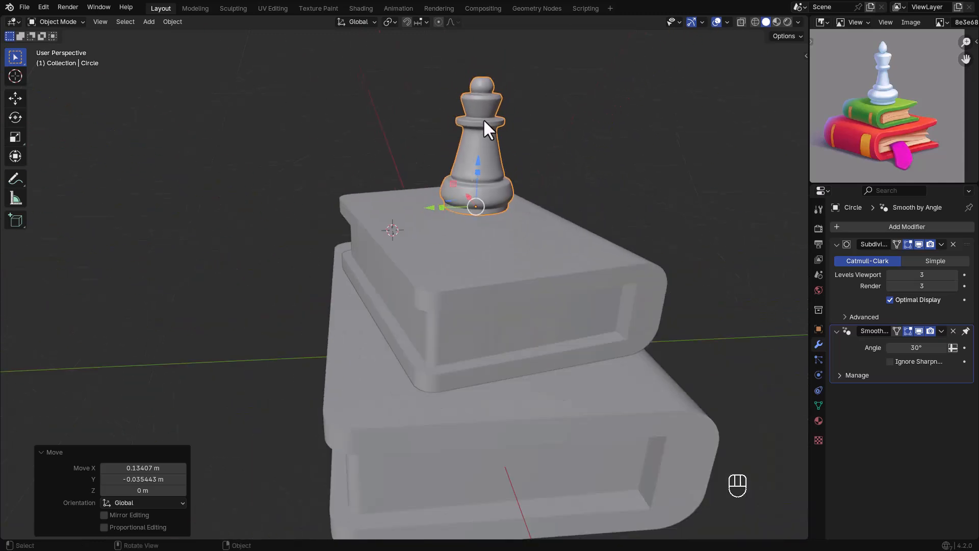
# Duplicate the chess piece and move the copy about -0.31 m along X and 0.029 m along Y beside the original.
pyautogui.scroll(2, 496, 191)
pyautogui.scroll(-2, 496, 191)
pyautogui.keyDown('shift'); pyautogui.moveTo(484, 172); pyautogui.dragTo(510, 206, button='middle'); pyautogui.keyUp('shift')
pyautogui.hotkey('shift', 'd')
pyautogui.rightClick(480, 205)
pyautogui.press('g')
pyautogui.click(498, 330)
pyautogui.moveTo(498, 330); pyautogui.dragTo(435, 320, button='middle')
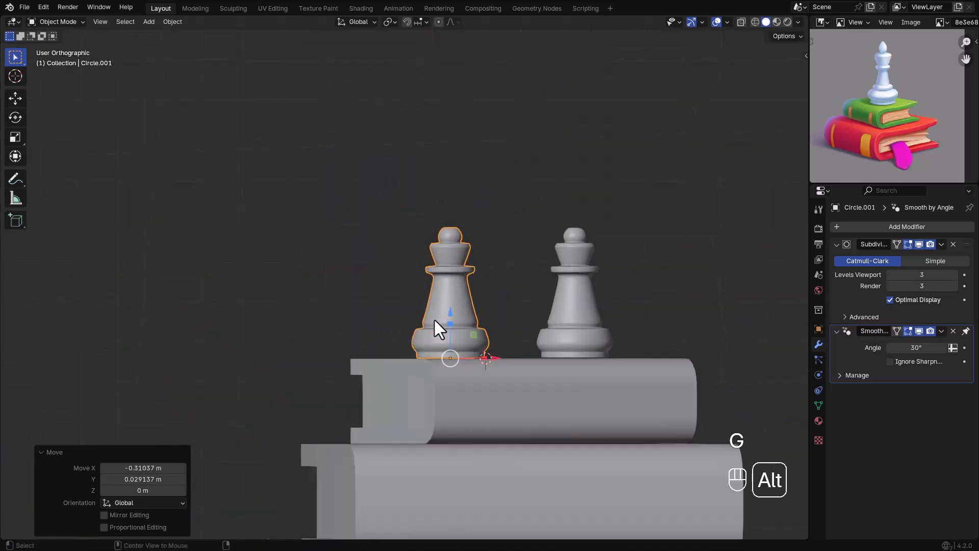
# In front view, rotate the copied piece -95° to lie down and move it about 0.08 m along X and 0.098 m up.
pyautogui.press('r')
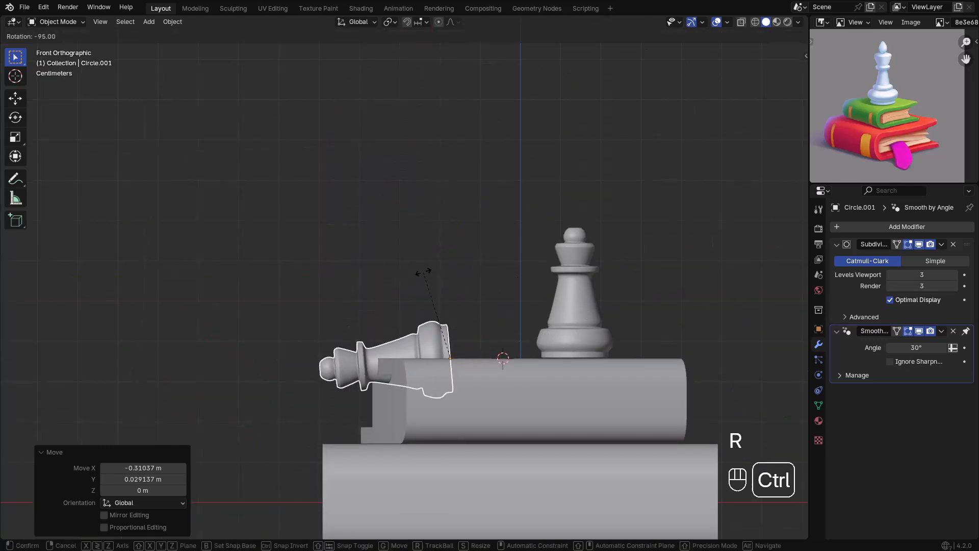
pyautogui.click(422, 273)
pyautogui.scroll(3, 421, 371)
pyautogui.press('g')
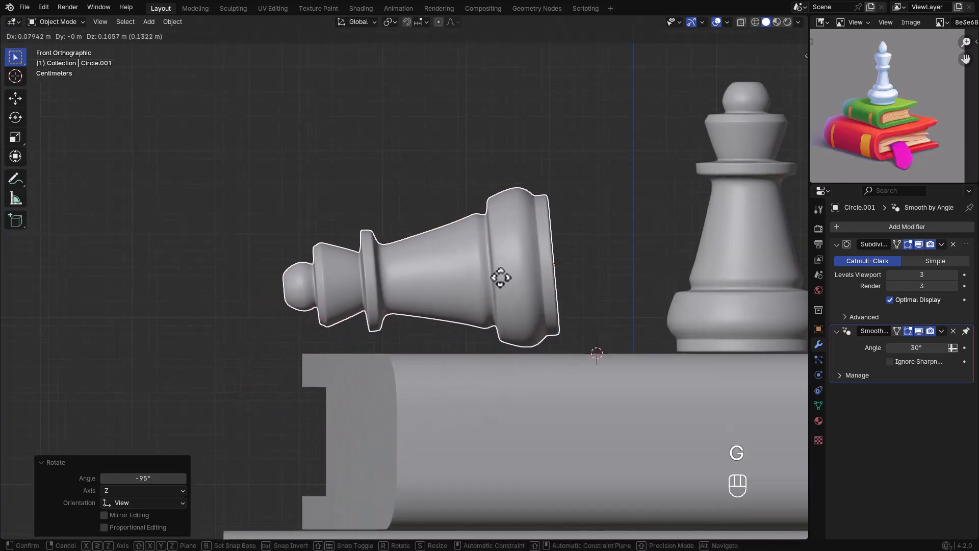
pyautogui.click(500, 283)
# Tilt the lying piece a further -5.58° and raise it about 0.0029 m along Z so it rests on the top book.
pyautogui.press('r')
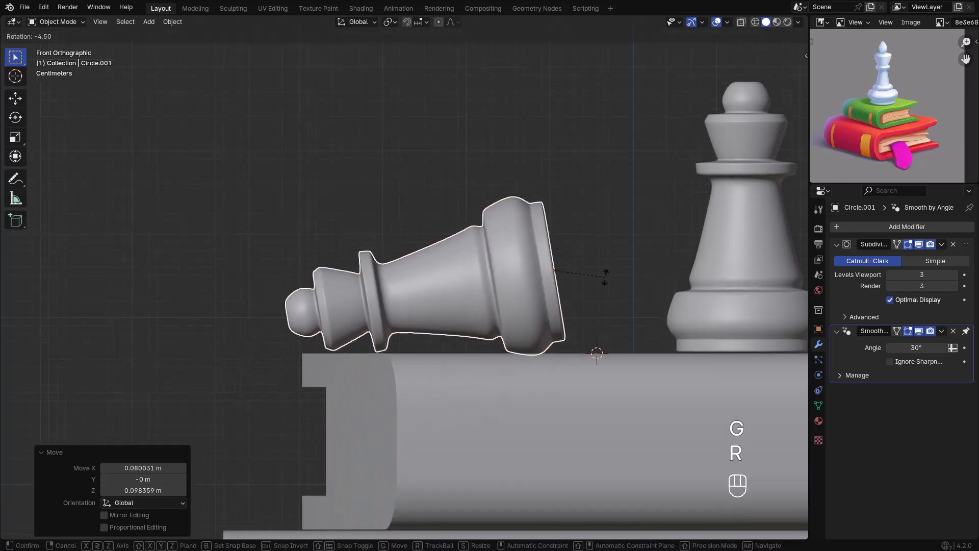
pyautogui.click(605, 275)
pyautogui.scroll(5, 554, 359)
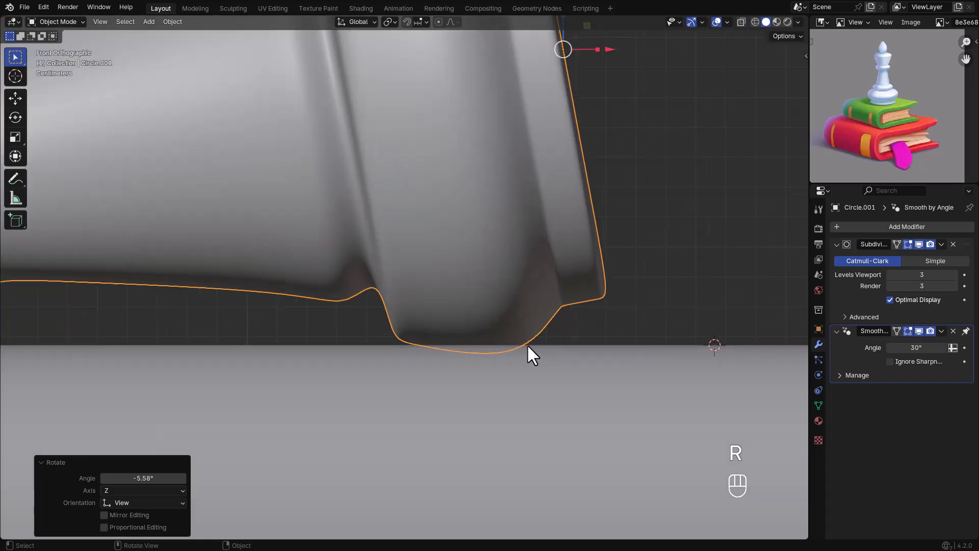
pyautogui.press('g')
pyautogui.press('z')
pyautogui.click(519, 337)
pyautogui.scroll(-5, 517, 335)
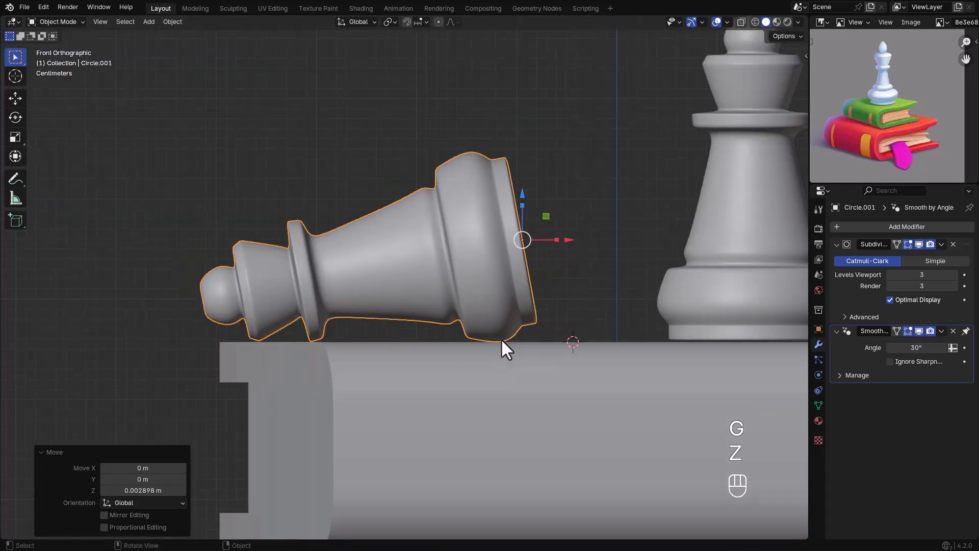
# Shift the lying piece about 0.043 m along X toward the standing piece.
pyautogui.press('g')
pyautogui.press('x')
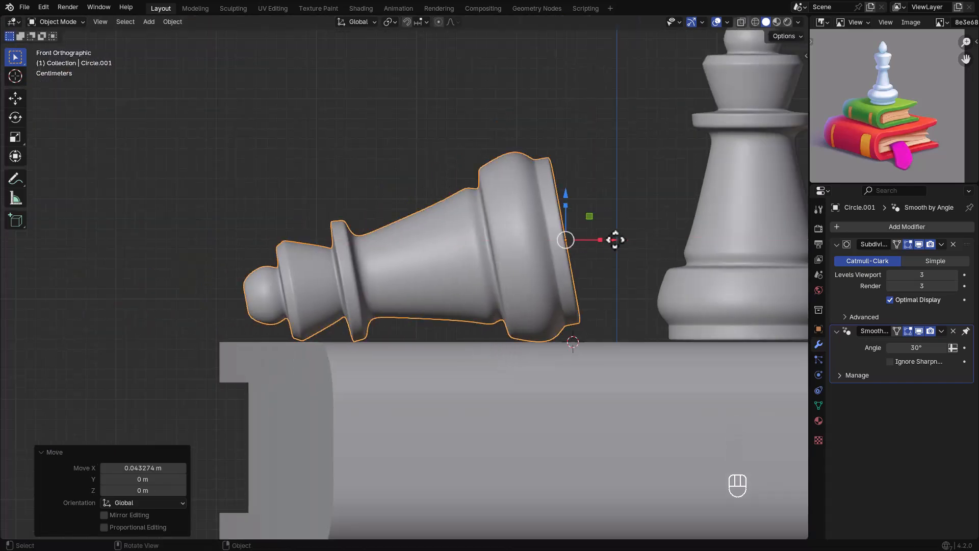
pyautogui.click(614, 241)
# In top view, turn the lying piece diagonally by about 37° and move it about -0.046 m along Y.
pyautogui.keyDown('alt'); pyautogui.moveTo(614, 240); pyautogui.dragTo(514, 290, button='middle'); pyautogui.keyUp('alt')
pyautogui.press('r')
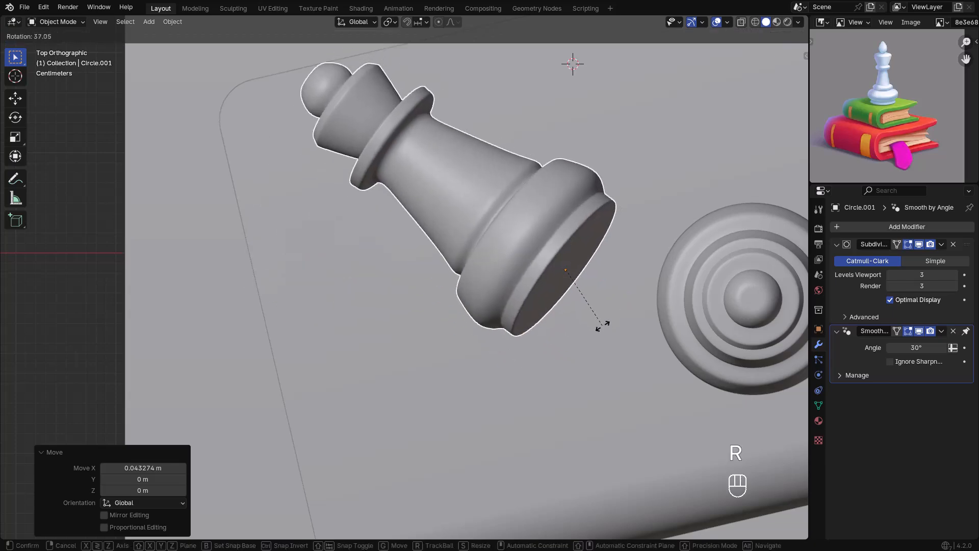
pyautogui.click(601, 332)
pyautogui.press('g')
pyautogui.click(597, 371)
pyautogui.scroll(-5, 555, 351)
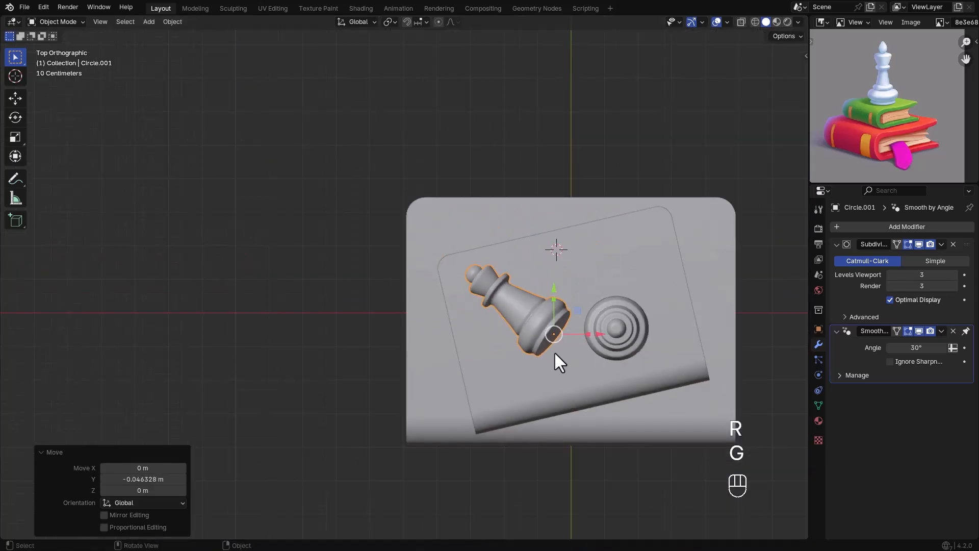
# In the bottom book's mesh, add a plane at a 3D cursor placed on the short page side and scale it to bookmark size.
pyautogui.moveTo(555, 351); pyautogui.dragTo(596, 231, button='middle')
pyautogui.scroll(3, 613, 271)
pyautogui.moveTo(613, 272); pyautogui.dragTo(409, 262, button='middle')
pyautogui.scroll(-3, 592, 305)
pyautogui.scroll(3, 526, 271)
pyautogui.click(487, 279)
pyautogui.press('Tab')
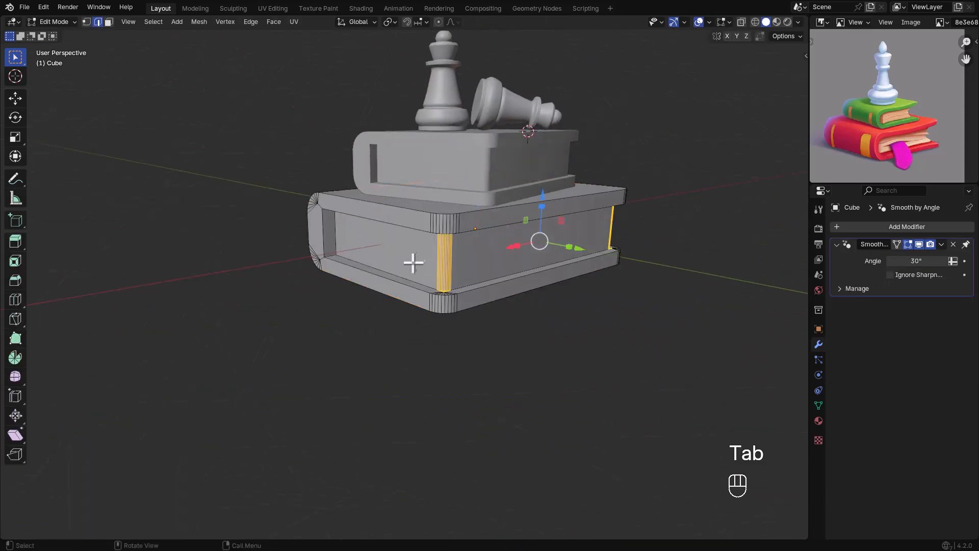
pyautogui.scroll(2, 412, 260)
pyautogui.click(416, 257)
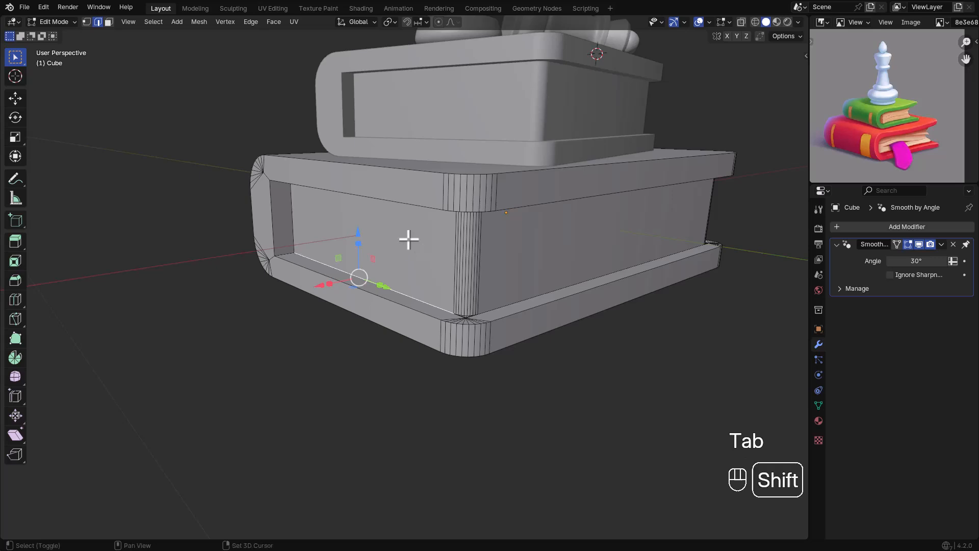
pyautogui.hotkey('shift', 'a')
pyautogui.click(408, 240)
pyautogui.press('s')
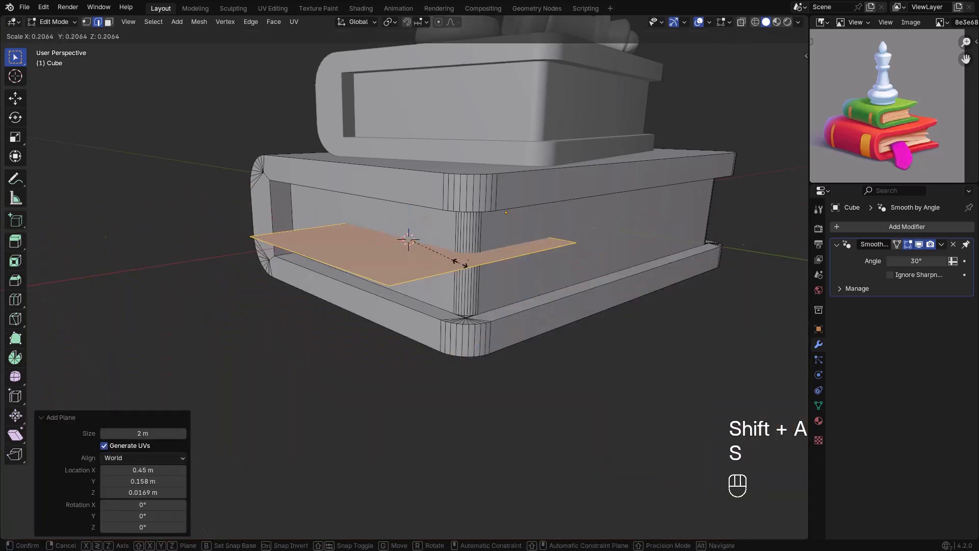
pyautogui.click(421, 251)
# Separate the selected plane from the bottom book into its own object.
pyautogui.press('Tab')
pyautogui.press('Tab')
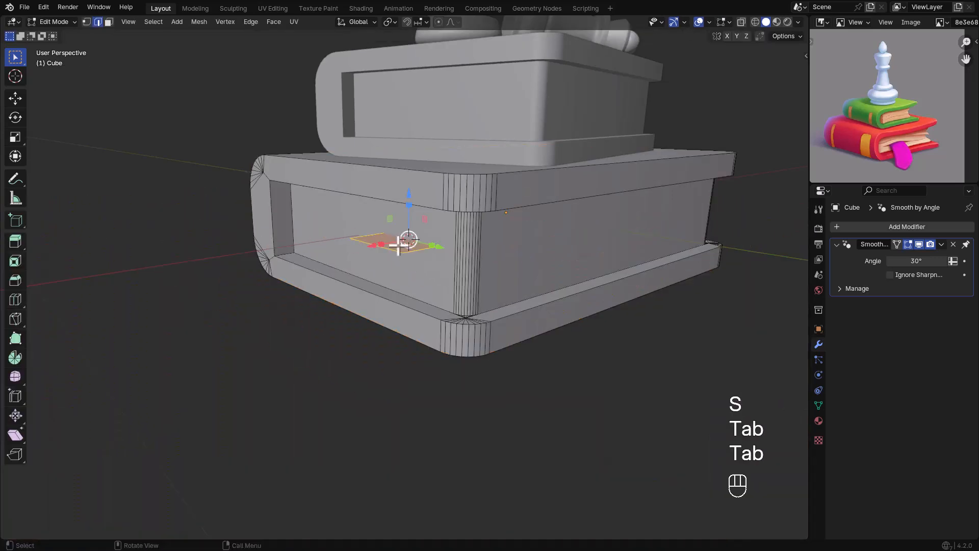
pyautogui.scroll(2, 380, 248)
pyautogui.moveTo(401, 243); pyautogui.dragTo(389, 272, button='middle')
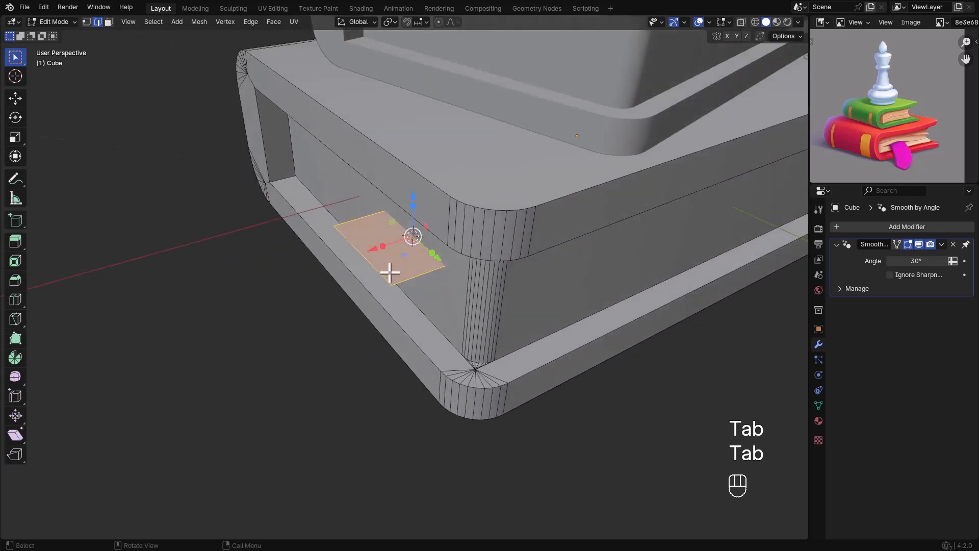
pyautogui.rightClick(389, 269)
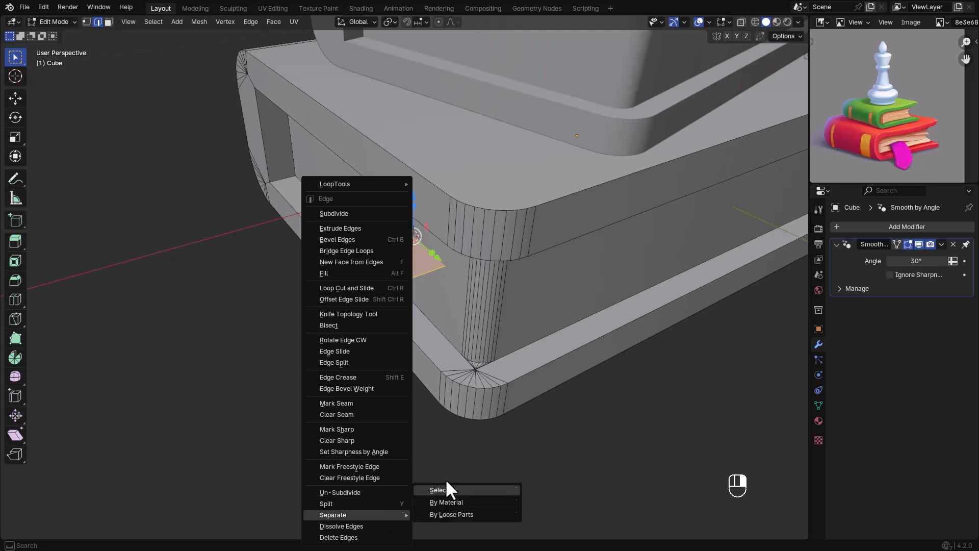
pyautogui.click(480, 490)
pyautogui.press('Tab')
# Set the separated plane's origin to its geometry.
pyautogui.click(390, 249)
pyautogui.moveTo(390, 249)
pyautogui.mouseDown(button='middle')
pyautogui.moveTo(356, 264)
pyautogui.moveTo(390, 264)
pyautogui.mouseUp(button='middle')
pyautogui.rightClick(367, 258)
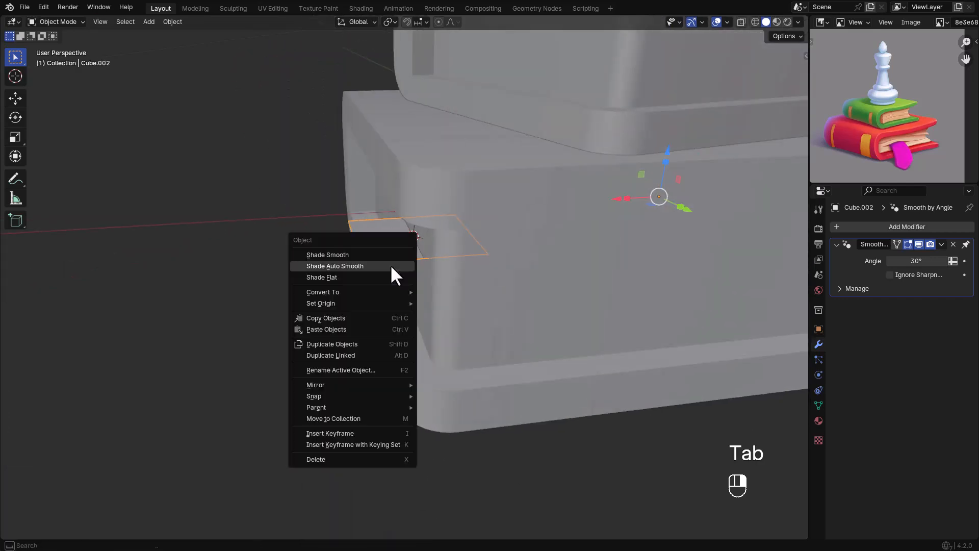
pyautogui.moveTo(379, 302)
pyautogui.click(466, 315)
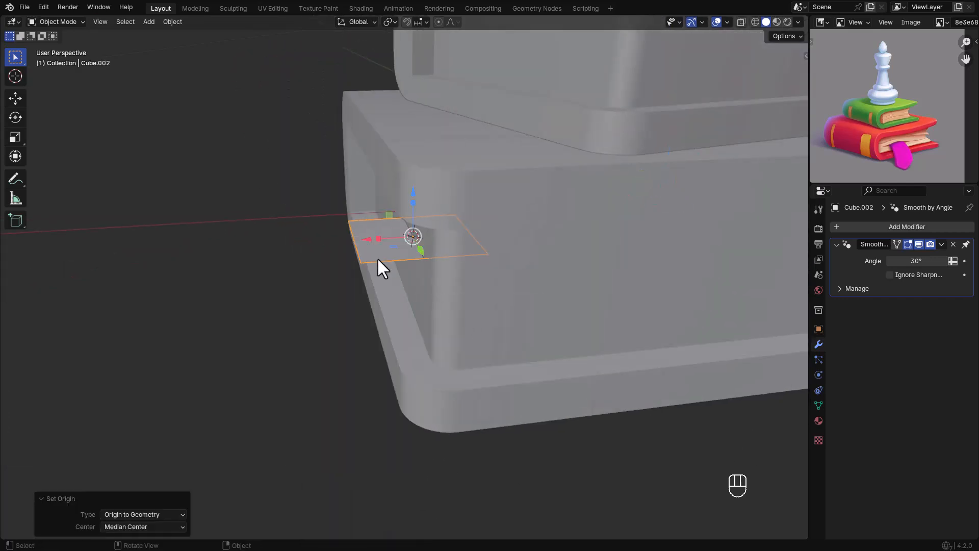
# Scale the bookmark plane along the X axis so it reaches farther out of the book.
pyautogui.press('s')
pyautogui.press('x')
pyautogui.click(363, 248)
pyautogui.moveTo(363, 248); pyautogui.dragTo(398, 252, button='middle')
pyautogui.scroll(-2, 366, 264)
# Add one centred edge loop running lengthwise through the bookmark plane.
pyautogui.press('Tab')
pyautogui.scroll(3, 362, 274)
pyautogui.scroll(1, 362, 274)
pyautogui.hotkey('ctrl', 'r')
pyautogui.rightClick(358, 264)
pyautogui.moveTo(358, 264); pyautogui.dragTo(382, 301, button='middle')
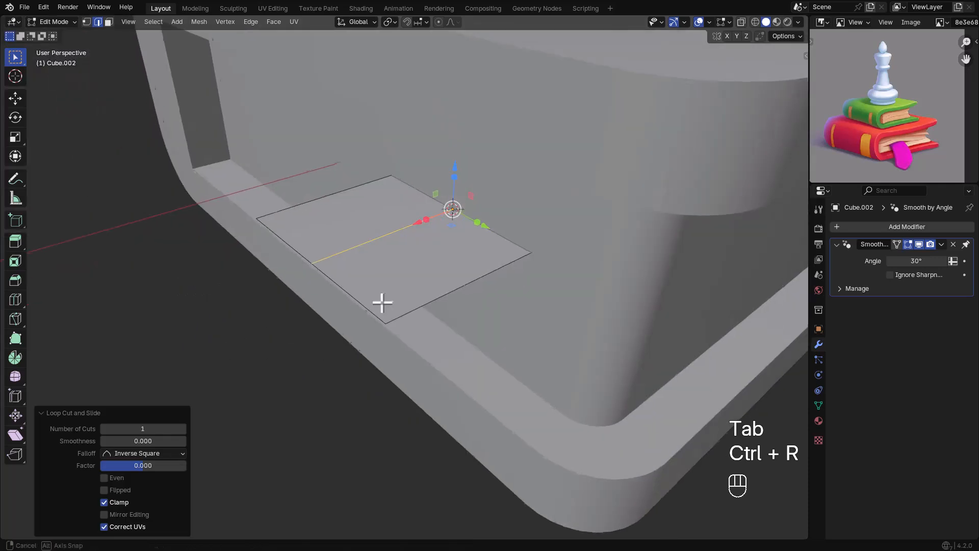
# Move the middle vertex of the bookmark's outer edge about 0.074 m along X to form a pointed tip.
pyautogui.press('1')
pyautogui.click(316, 270)
pyautogui.moveTo(427, 267); pyautogui.dragTo(342, 281, button='middle')
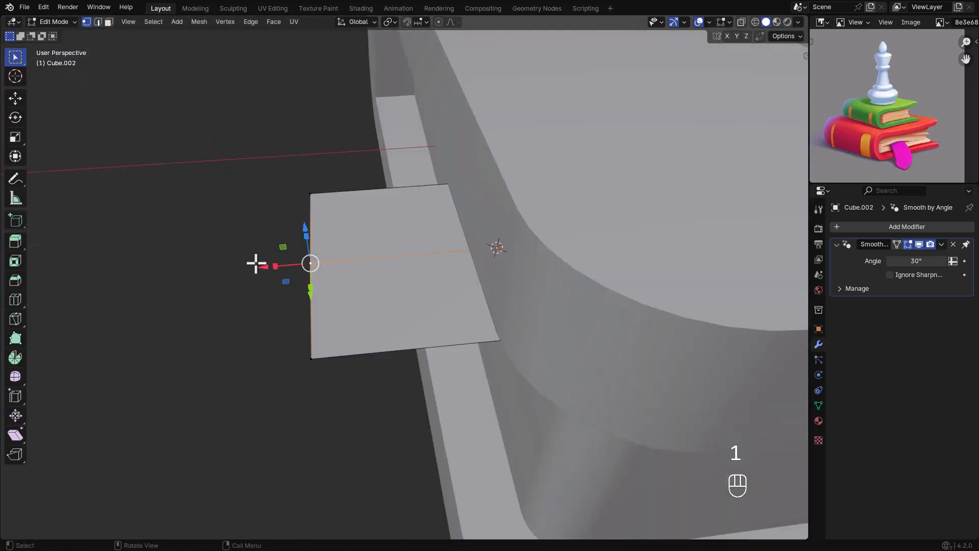
pyautogui.press('g')
pyautogui.press('x')
pyautogui.click(137, 282)
pyautogui.moveTo(240, 277); pyautogui.dragTo(390, 284, button='middle')
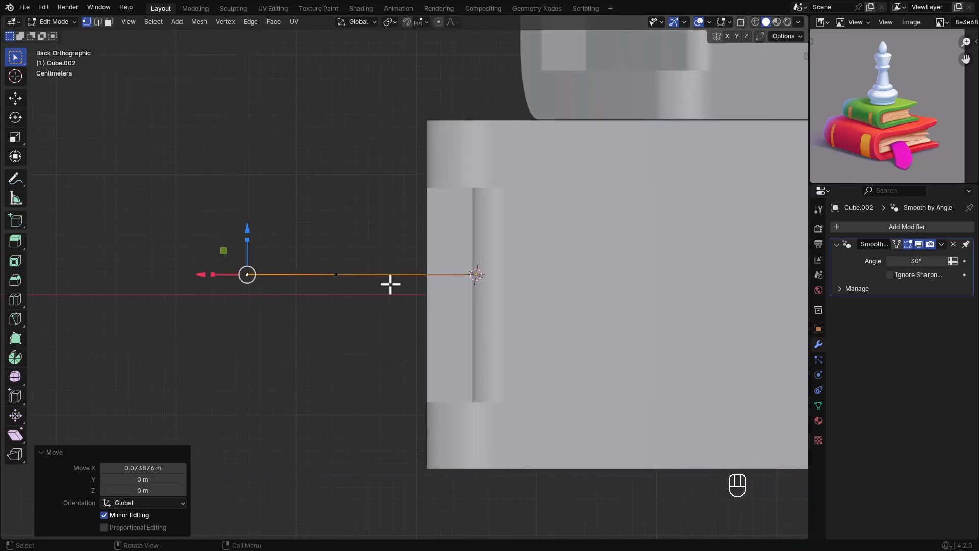
# Try to reposition the bookmark's tip vertex with x-ray on in the back view, and undo the move.
pyautogui.moveTo(242, 229); pyautogui.dragTo(239, 306)
pyautogui.rightClick(238, 306)
pyautogui.hotkey('alt', 'z')
pyautogui.moveTo(194, 230); pyautogui.dragTo(265, 320)
pyautogui.press('g')
pyautogui.click(253, 321)
pyautogui.moveTo(254, 322); pyautogui.dragTo(325, 334, button='middle')
pyautogui.hotkey('ctrl', 'z')
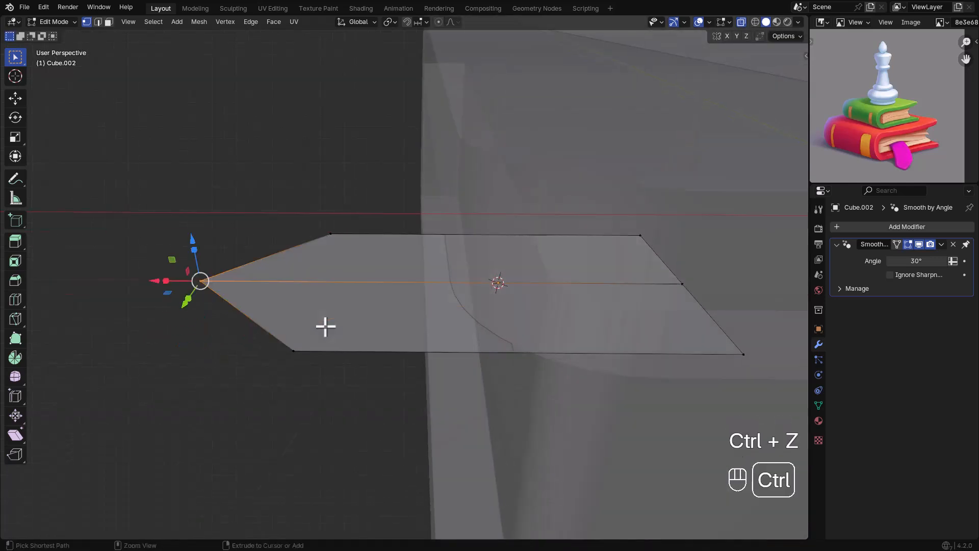
# Connect the two outer corner vertices with an edge across the base of the bookmark's pointed tip.
pyautogui.click(294, 350)
pyautogui.keyDown('shift'); pyautogui.click(330, 234); pyautogui.keyUp('shift')
pyautogui.press('j')
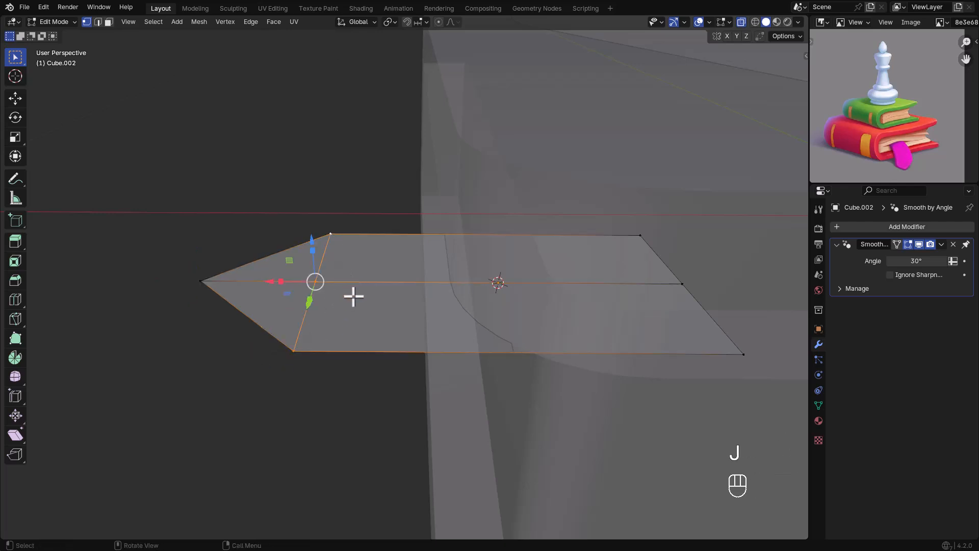
# Add one crosswise edge loop to the bookmark near the base of its tip, at a slide factor of about -0.546.
pyautogui.hotkey('ctrl', 'r')
pyautogui.click(398, 240)
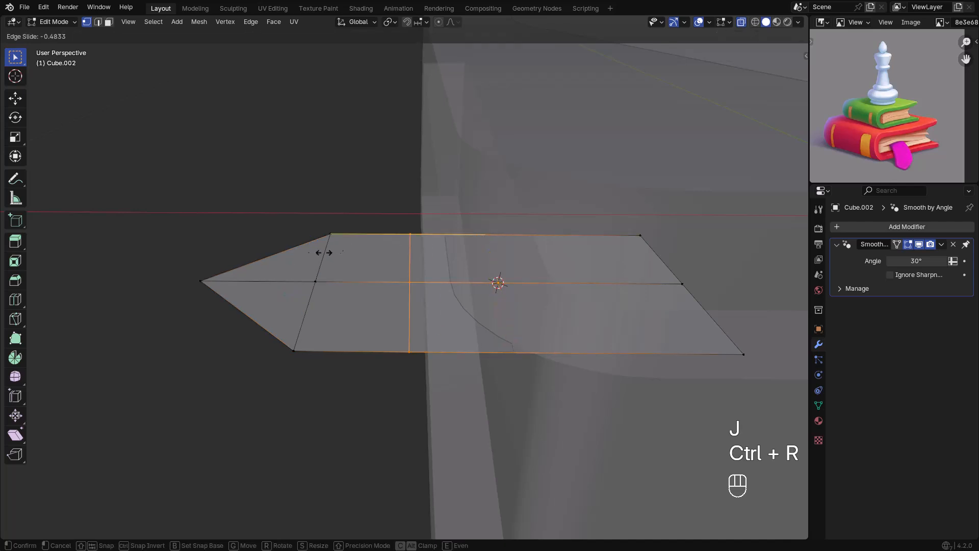
pyautogui.click(313, 255)
pyautogui.scroll(-2, 353, 270)
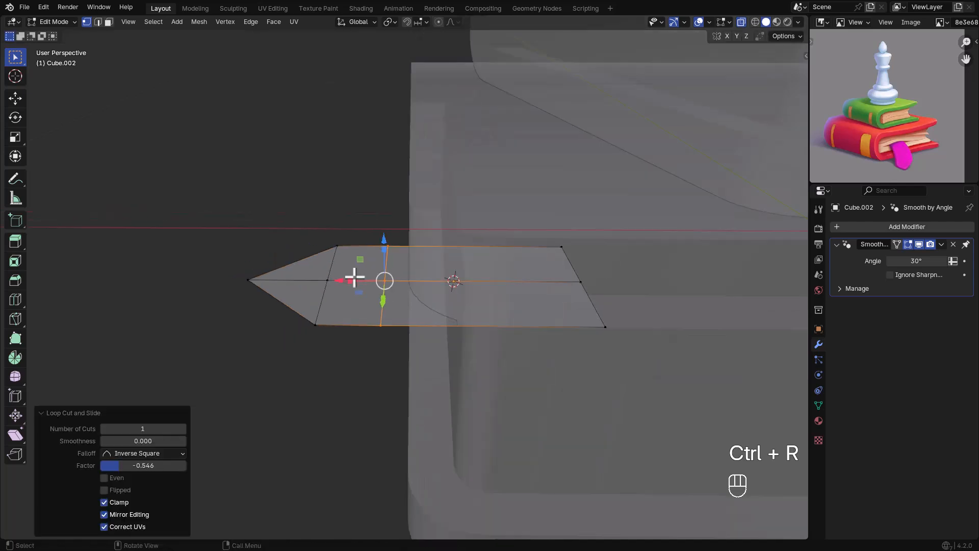
pyautogui.press('Tab')
pyautogui.press('Tab')
# In the back view, bend the bookmark's outer end downward, moving its tip and tip-base vertices about -0.023 m in X and Z.
pyautogui.click(248, 280)
pyautogui.keyDown('alt'); pyautogui.moveTo(248, 280); pyautogui.dragTo(416, 296, button='middle'); pyautogui.keyUp('alt')
pyautogui.press('g')
pyautogui.click(424, 326)
pyautogui.click(384, 280)
pyautogui.press('g')
pyautogui.click(375, 387)
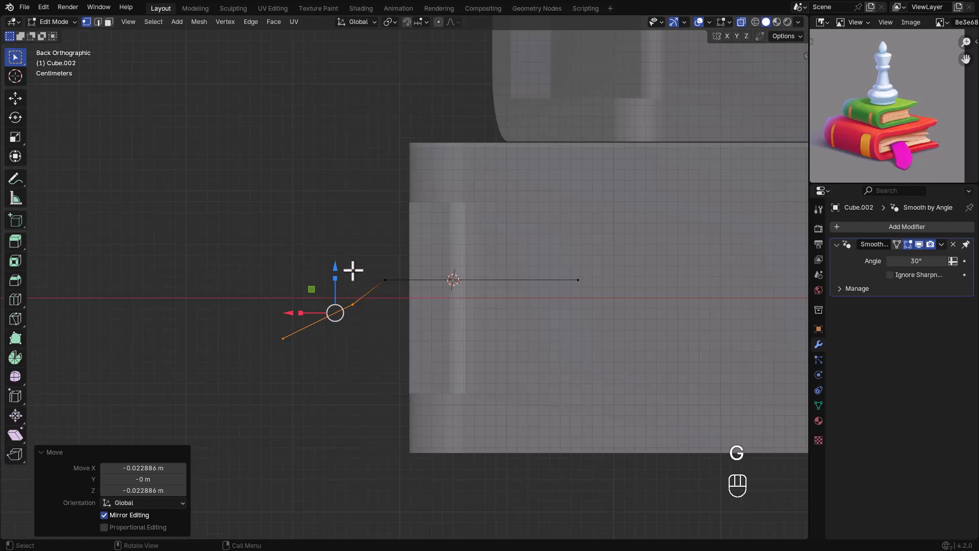
# Curl the bookmark down over the book's edge by pulling the fold, tip-base and tip vertices inward, the tip about -0.049 m in X.
pyautogui.click(385, 280)
pyautogui.press('g')
pyautogui.click(416, 300)
pyautogui.moveTo(260, 294); pyautogui.dragTo(366, 372)
pyautogui.press('g')
pyautogui.click(403, 396)
pyautogui.click(310, 354)
pyautogui.press('g')
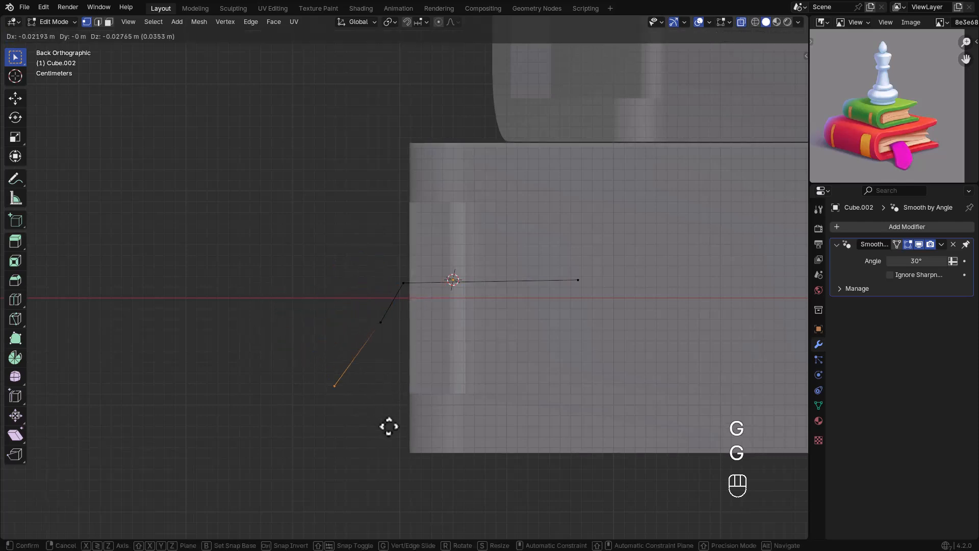
pyautogui.click(410, 405)
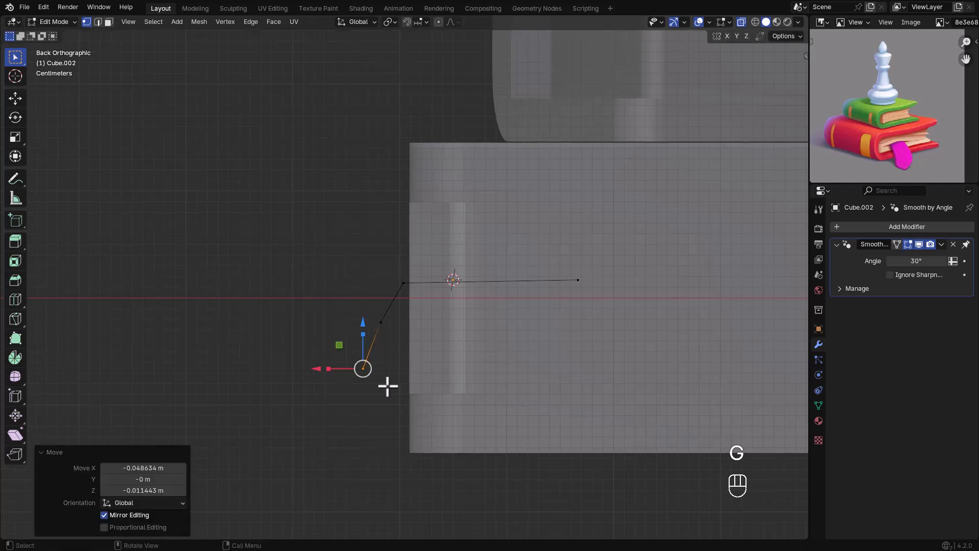
# Add a crosswise edge loop just before the bookmark's fold at a factor of about -0.748, and raise it slightly along Z.
pyautogui.moveTo(357, 360); pyautogui.dragTo(406, 393, button='middle')
pyautogui.press('Tab')
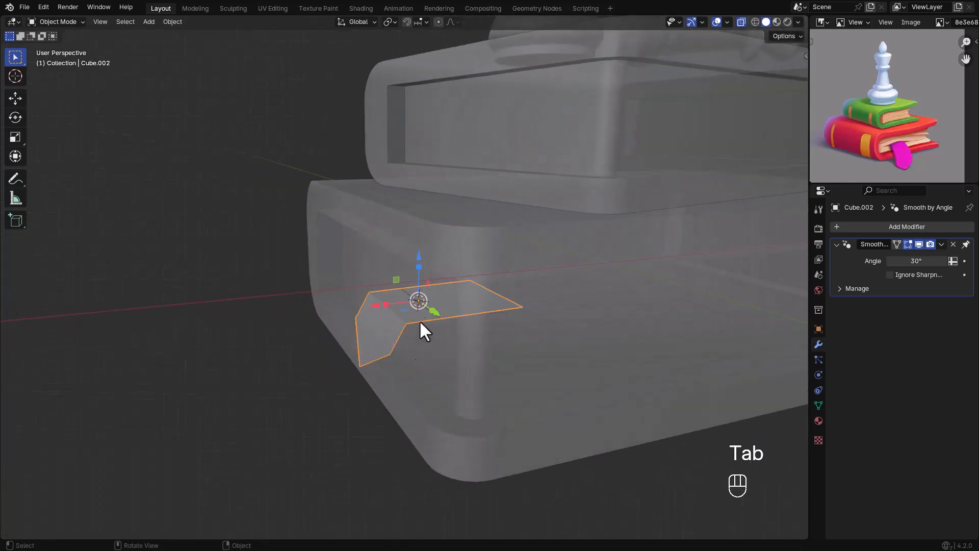
pyautogui.scroll(4, 397, 312)
pyautogui.press('Tab')
pyautogui.click(370, 305)
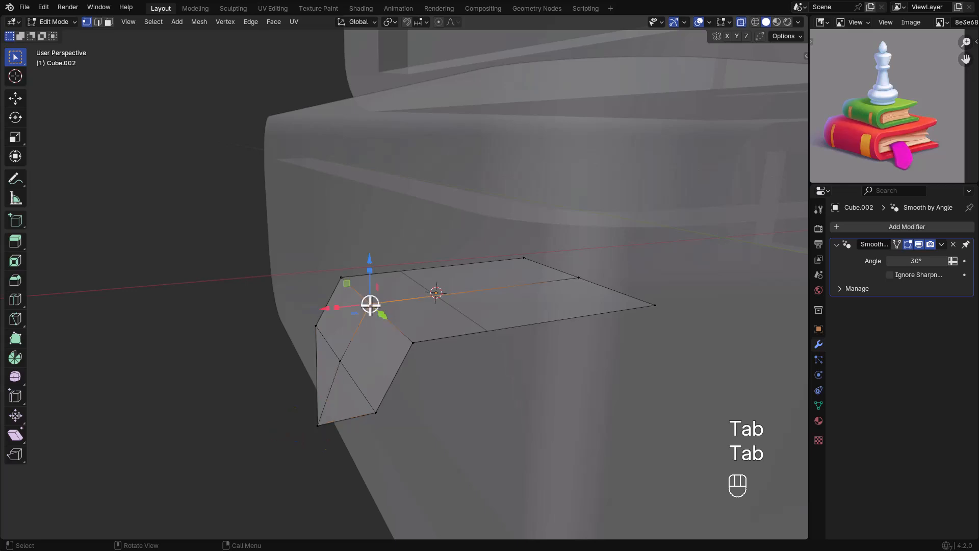
pyautogui.hotkey('ctrl', 'r')
pyautogui.click(377, 280)
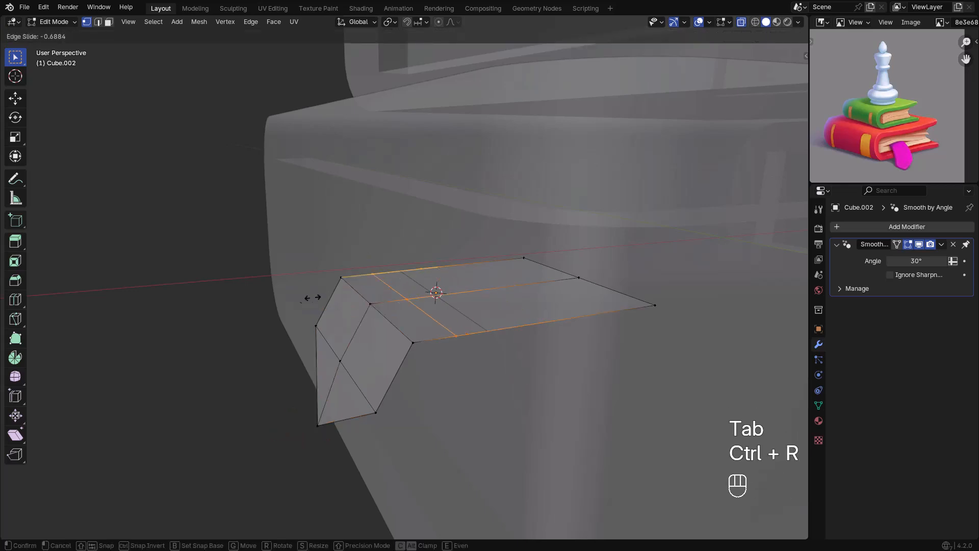
pyautogui.click(310, 300)
pyautogui.press('g')
pyautogui.press('z')
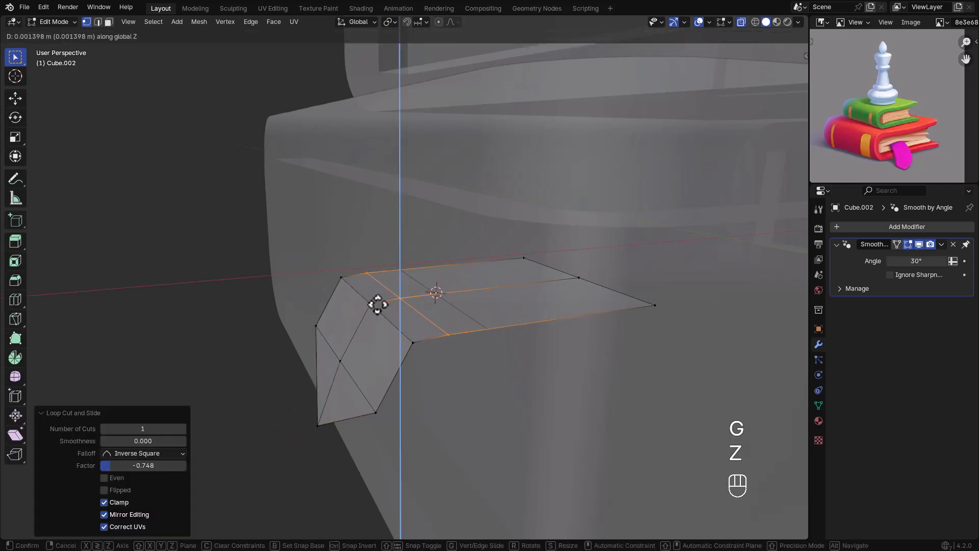
pyautogui.click(377, 290)
pyautogui.press('Tab')
pyautogui.scroll(-4, 383, 319)
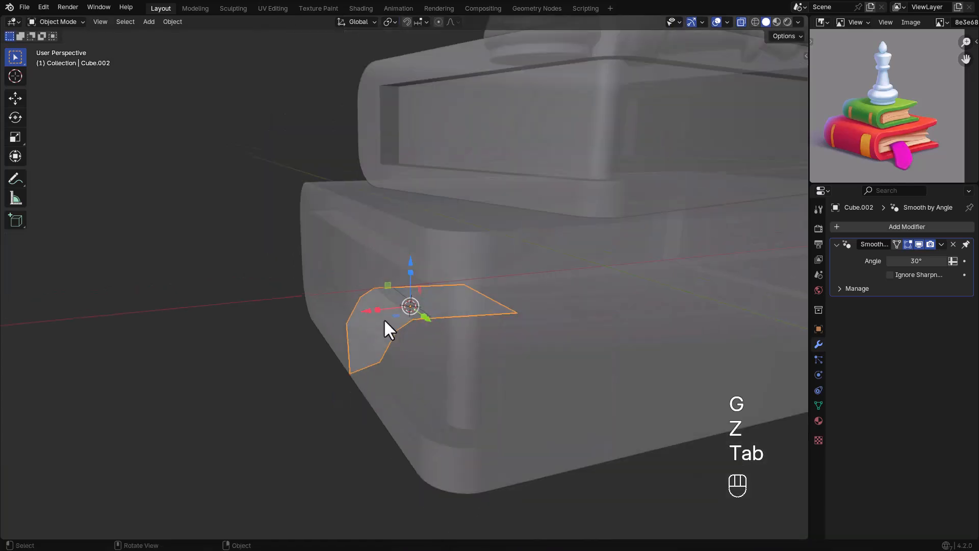
# Turn x-ray off and thicken the bookmark by extruding all its faces along normals about 0.006 m with even thickness.
pyautogui.moveTo(383, 318); pyautogui.dragTo(460, 310, button='middle')
pyautogui.hotkey('alt', 'z')
pyautogui.moveTo(620, 408); pyautogui.dragTo(507, 339, button='middle')
pyautogui.scroll(2, 408, 342)
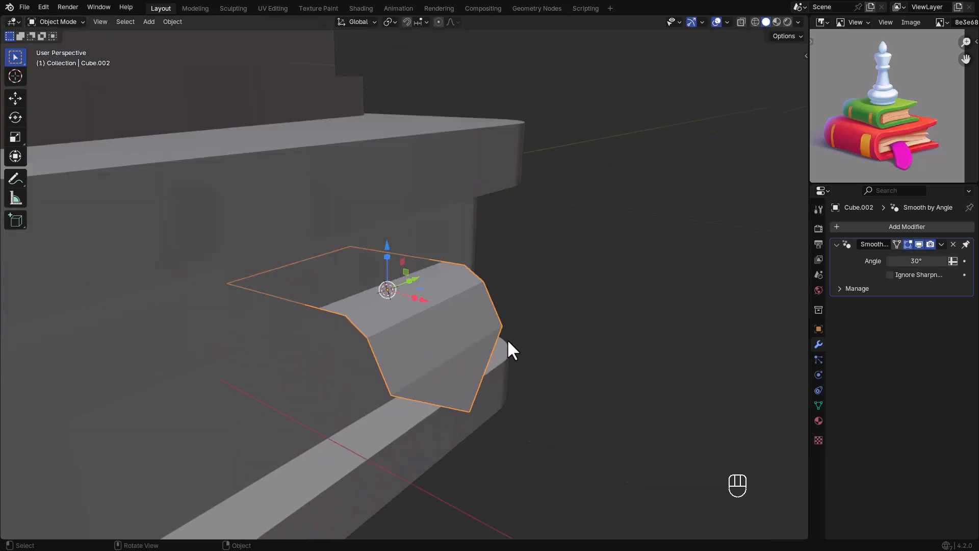
pyautogui.press('Tab')
pyautogui.press('a')
pyautogui.hotkey('alt', 'e')
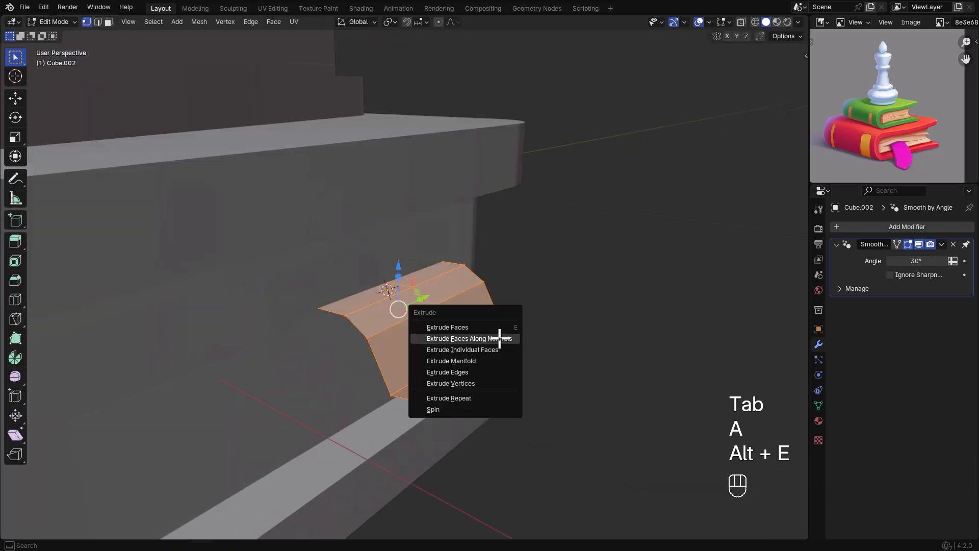
pyautogui.click(501, 338)
pyautogui.press('s')
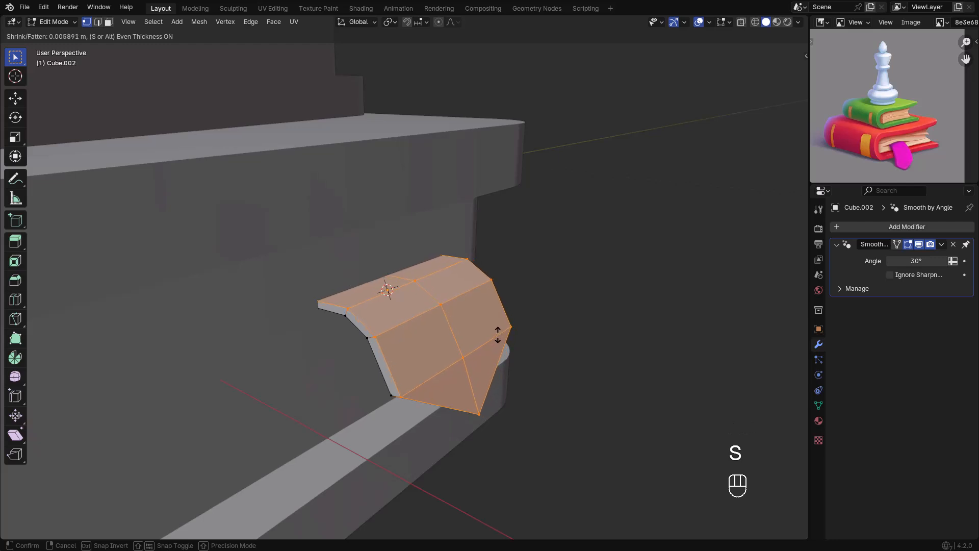
pyautogui.click(498, 334)
# Try a level 3 subdivision with auto smooth shading on the bookmark.
pyautogui.press('Tab')
pyautogui.hotkey('ctrl', '3')
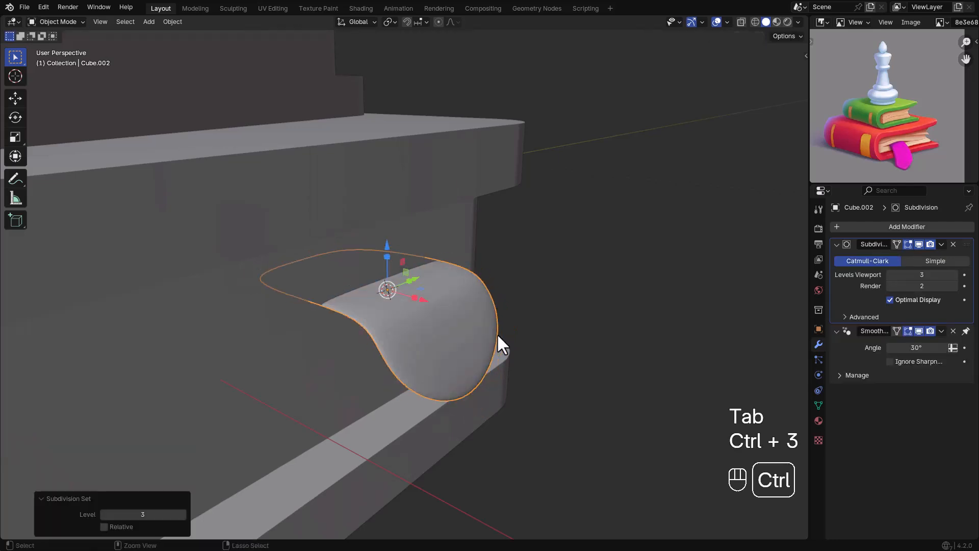
pyautogui.rightClick(498, 335)
pyautogui.click(465, 296)
pyautogui.moveTo(478, 316); pyautogui.dragTo(448, 319, button='middle')
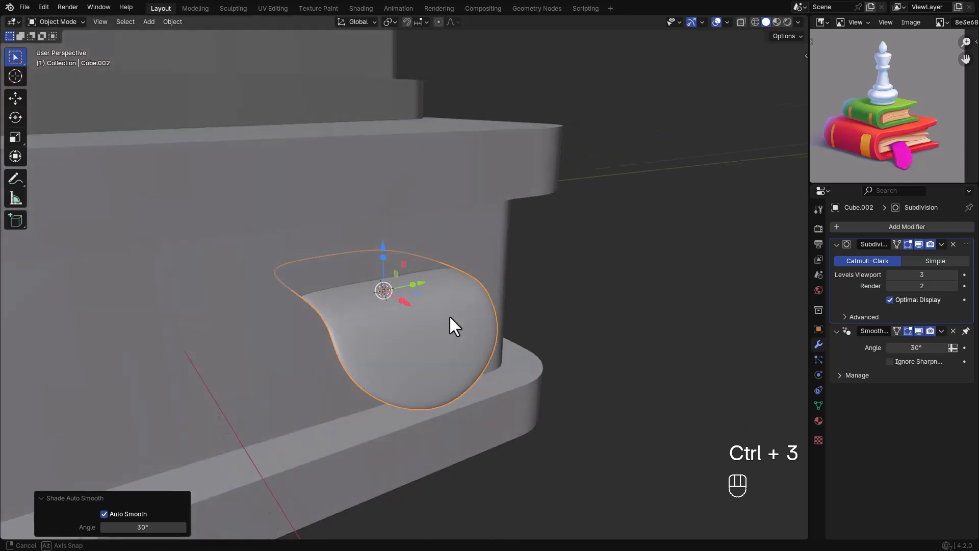
# Try a lengthwise edge loop on the subdivided bookmark, and undo it together with the shading and subdivision.
pyautogui.press('Tab')
pyautogui.hotkey('ctrl', 'r')
pyautogui.click(449, 336)
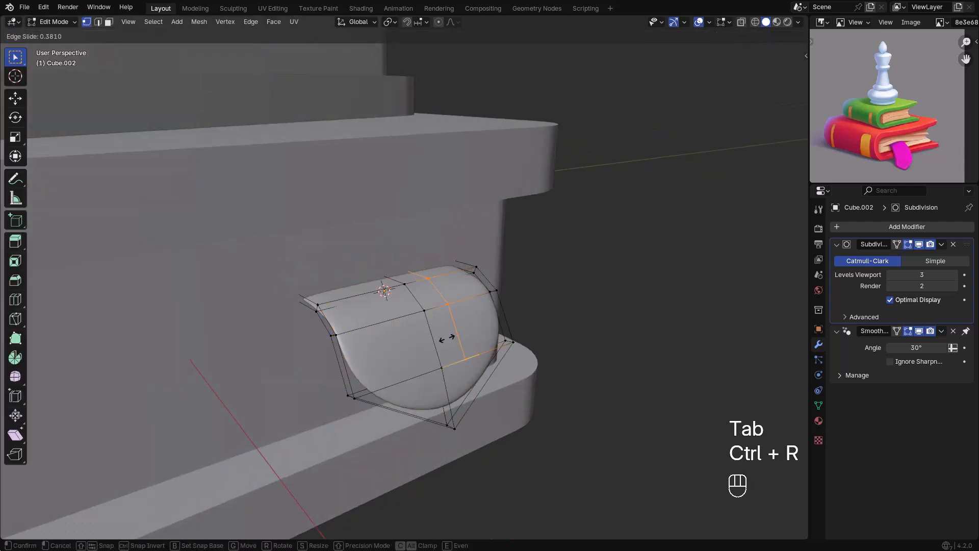
pyautogui.click(437, 338)
pyautogui.hotkey('ctrl', 'z')
pyautogui.hotkey('ctrl', 'z')
pyautogui.hotkey('ctrl', 'z')
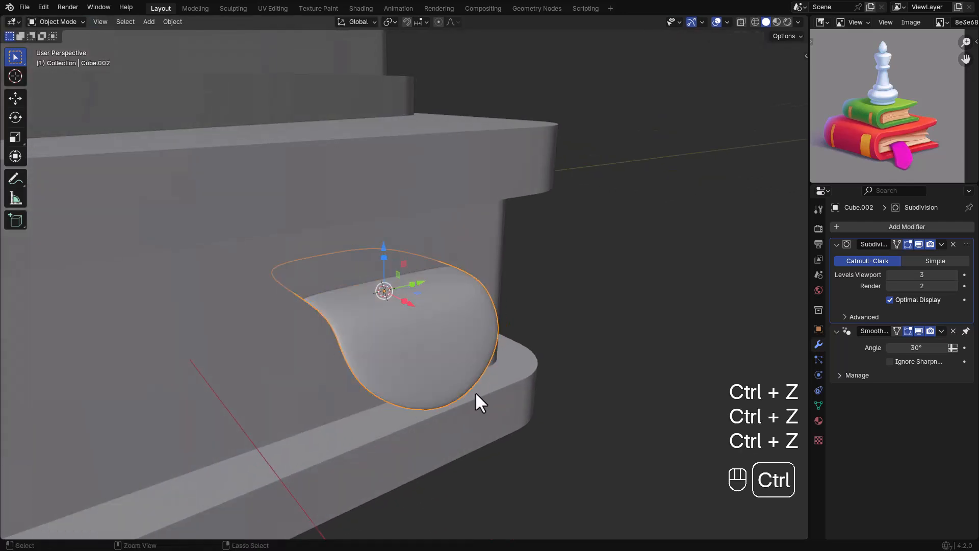
pyautogui.hotkey('ctrl', 'z')
# Shade the bookmark auto smooth and push it about 0.013 m into the book along negative X.
pyautogui.rightClick(477, 323)
pyautogui.click(479, 324)
pyautogui.moveTo(480, 326); pyautogui.dragTo(521, 340, button='middle')
pyautogui.scroll(-4, 458, 331)
pyautogui.click(462, 340)
pyautogui.scroll(3, 439, 335)
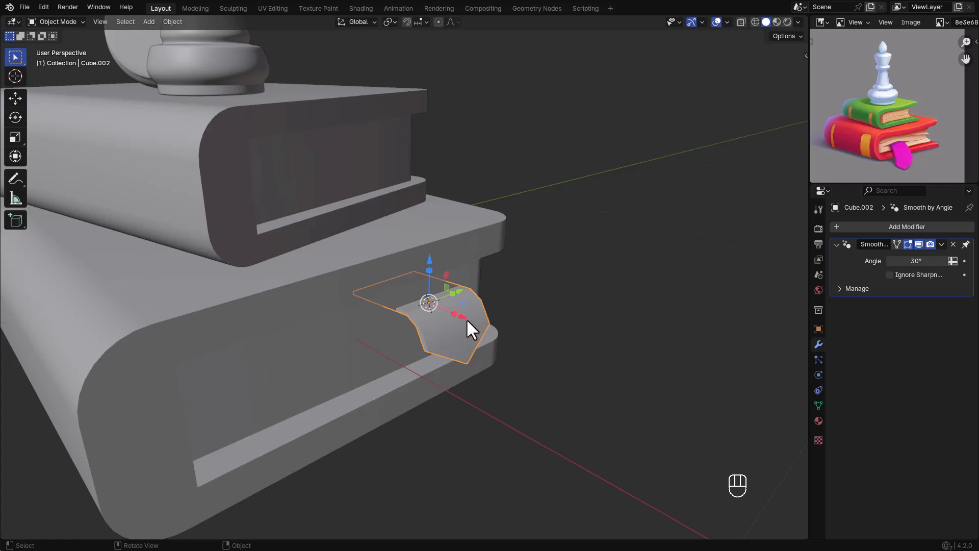
pyautogui.press('g')
pyautogui.press('x')
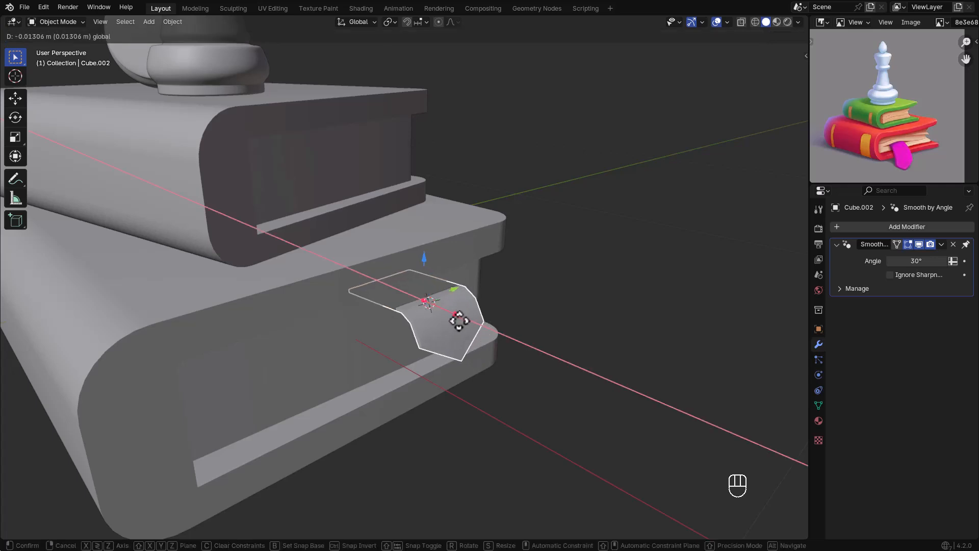
pyautogui.click(459, 320)
# Scale the bookmark slightly along the Z axis and clear the selection.
pyautogui.scroll(-5, 460, 320)
pyautogui.moveTo(567, 313); pyautogui.dragTo(459, 319, button='middle')
pyautogui.scroll(3, 522, 283)
pyautogui.click(528, 277)
pyautogui.press('s')
pyautogui.press('z')
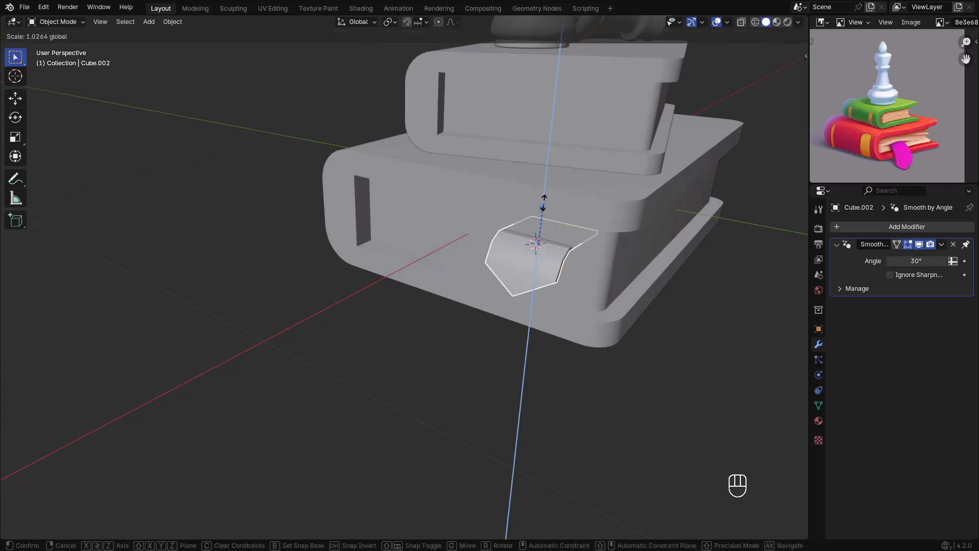
pyautogui.click(626, 378)
pyautogui.click(626, 378)
pyautogui.moveTo(574, 312); pyautogui.dragTo(619, 280, button='middle')
pyautogui.scroll(-2, 562, 293)
pyautogui.click(542, 272)
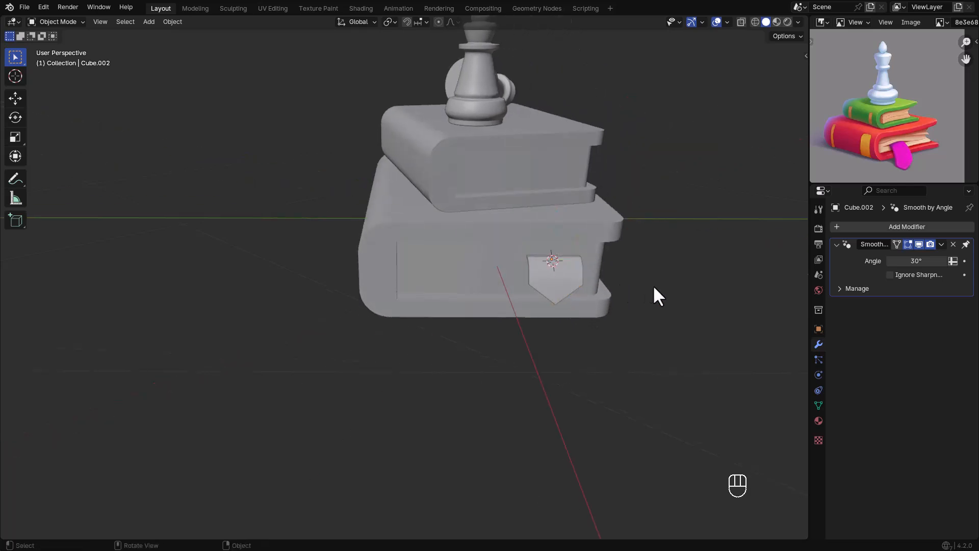
# Add a floor plane and enlarge it to about 3.394 times its size along X and Y only.
pyautogui.hotkey('shift', 'a')
pyautogui.moveTo(563, 253)
pyautogui.click(604, 254)
pyautogui.scroll(-5, 594, 260)
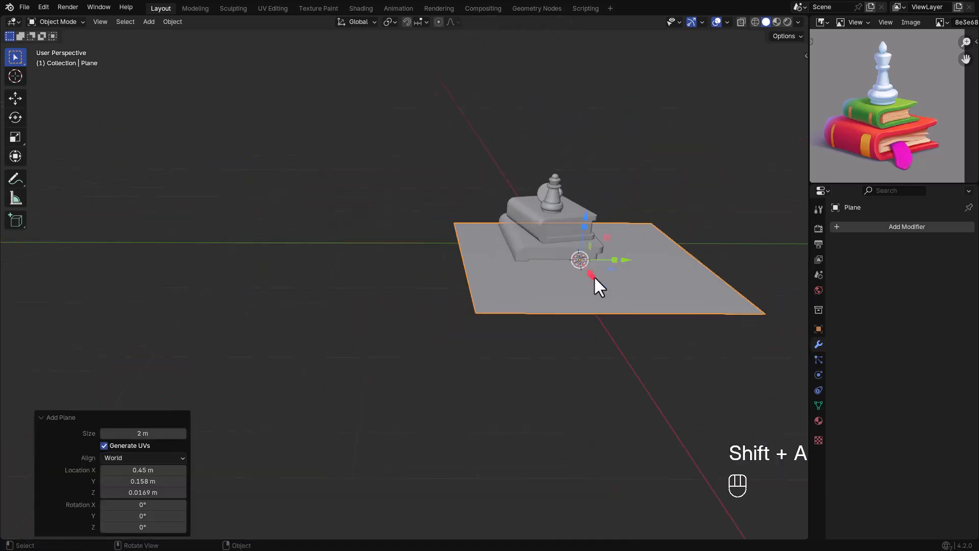
pyautogui.press('s')
pyautogui.hotkey('shift', 'z')
pyautogui.click(596, 304)
# Scale the floor plane uniformly by a factor of 10.
pyautogui.press('s')
pyautogui.press('KP_1')
pyautogui.press('KP_0')
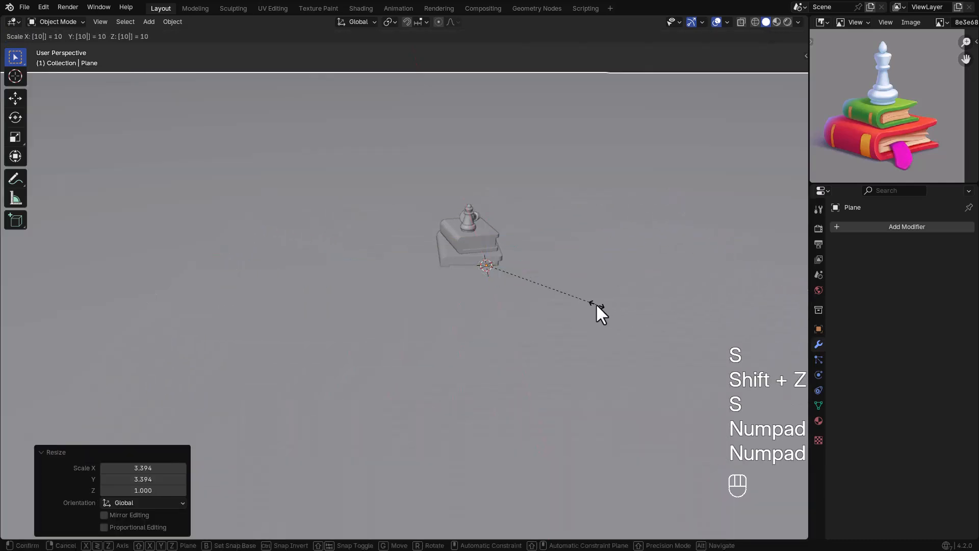
pyautogui.click(596, 302)
# Switch to the camera view and frame the book stack closely from a raised three-quarter angle.
pyautogui.press('KP_0')
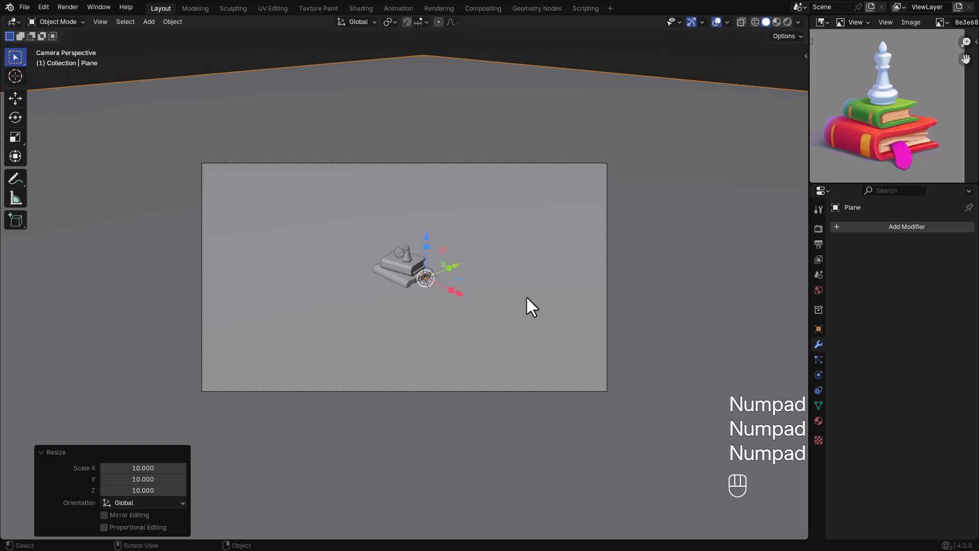
pyautogui.moveTo(512, 298); pyautogui.dragTo(376, 269, button='middle')
pyautogui.keyDown('ctrl'); pyautogui.moveTo(461, 282); pyautogui.dragTo(421, 179, button='middle'); pyautogui.keyUp('ctrl')
pyautogui.keyDown('shift'); pyautogui.moveTo(442, 257); pyautogui.dragTo(457, 310, button='middle'); pyautogui.keyUp('shift')
pyautogui.moveTo(433, 293); pyautogui.dragTo(486, 288, button='middle')
# Lower the floor plane about 0.185 m along Z so it lies beneath the bottom book.
pyautogui.press('g')
pyautogui.press('z')
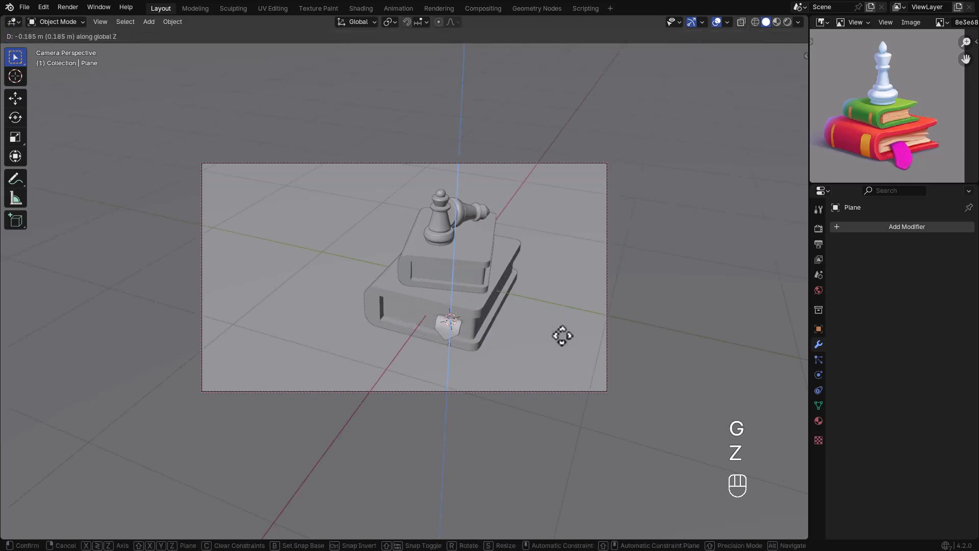
pyautogui.click(562, 335)
# Re-angle the camera so the stack shows from its corner, and save the file.
pyautogui.keyDown('shift'); pyautogui.moveTo(491, 289); pyautogui.dragTo(460, 289, button='middle'); pyautogui.keyUp('shift')
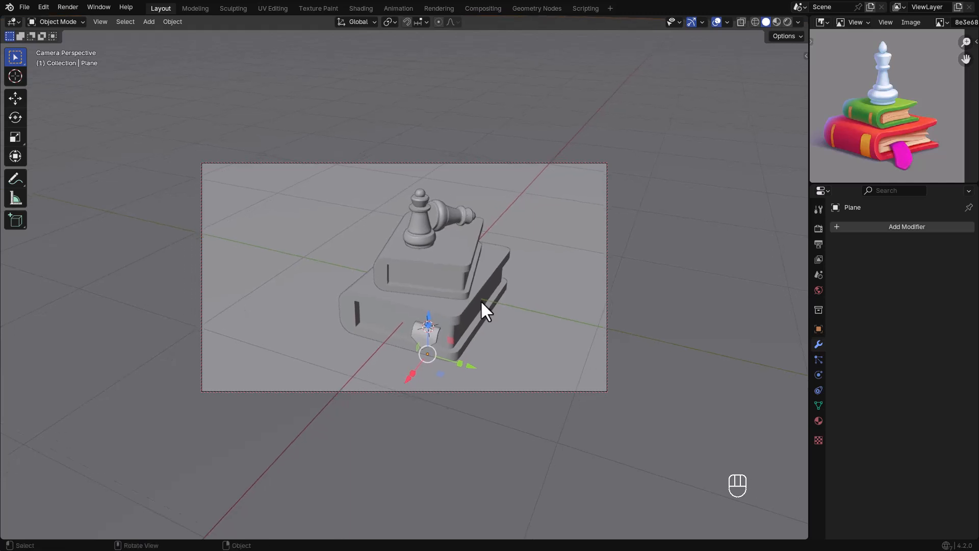
pyautogui.moveTo(484, 296); pyautogui.dragTo(431, 288, button='middle')
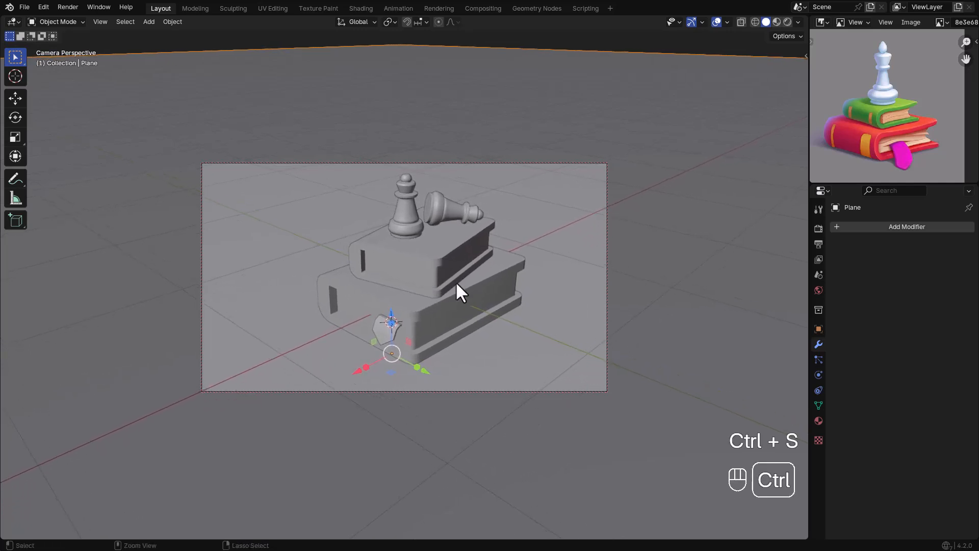
pyautogui.hotkey('ctrl', 's')
# Add an area light, scale it to about 2.052, and raise it about 1.133 m along Z above the books.
pyautogui.hotkey('shift', 'a')
pyautogui.moveTo(459, 434)
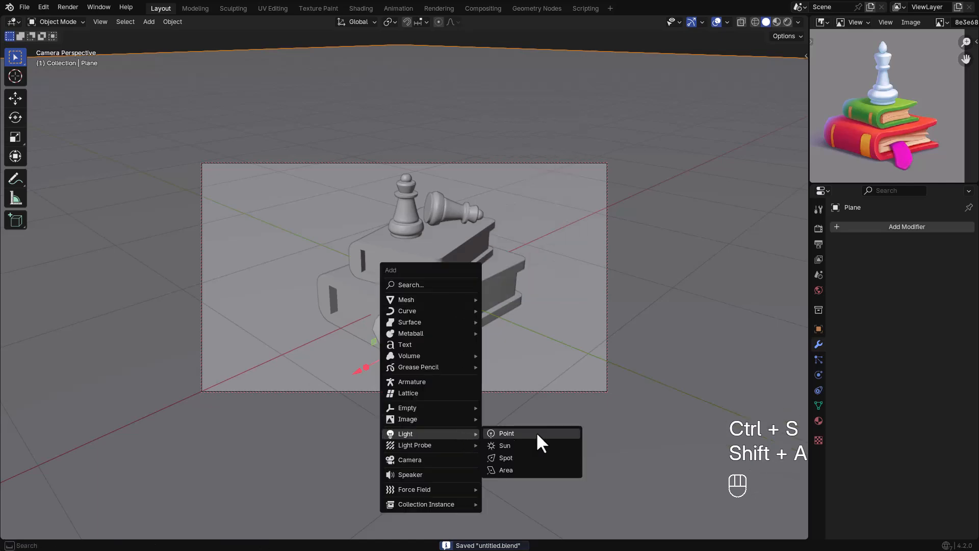
pyautogui.click(531, 468)
pyautogui.press('s')
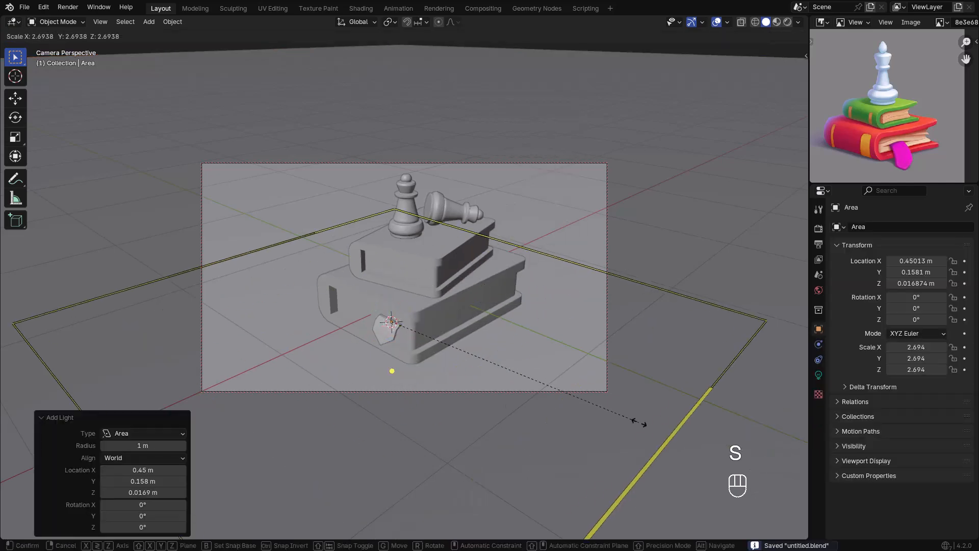
pyautogui.click(638, 396)
pyautogui.press('g')
pyautogui.press('z')
pyautogui.click(575, 173)
# Show the scene in Material Preview shading, re-centre the stack in the camera frame from slightly farther away, and save the file.
pyautogui.press('z')
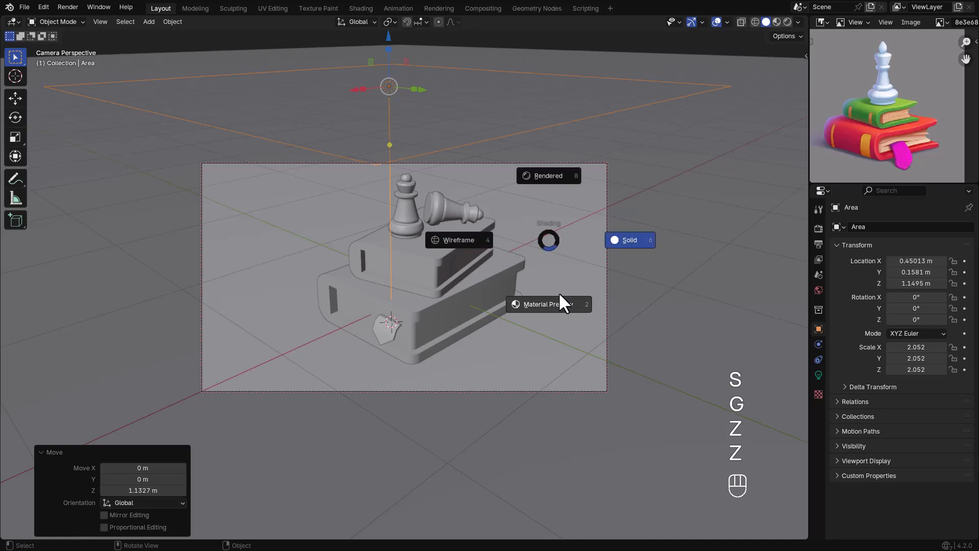
pyautogui.click(558, 294)
pyautogui.scroll(-2, 505, 264)
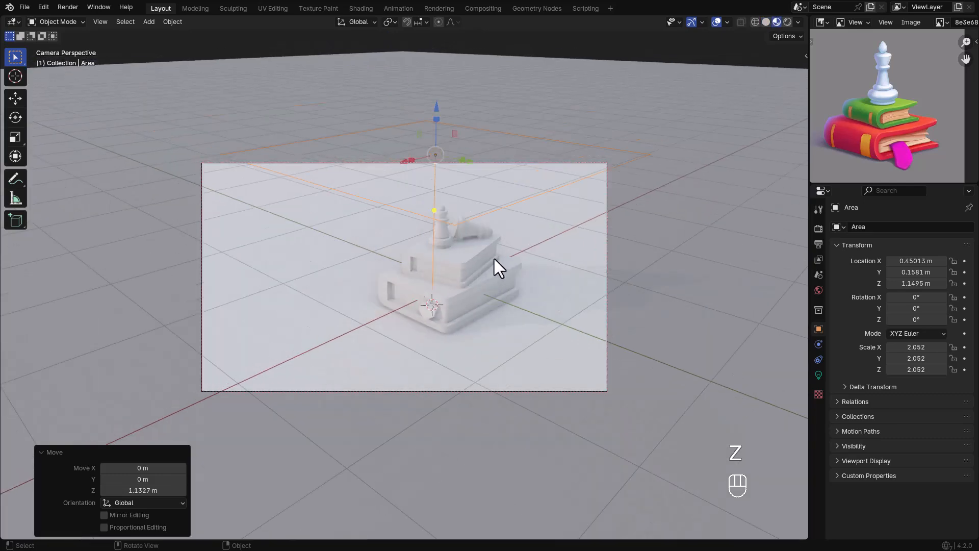
pyautogui.keyDown('shift'); pyautogui.moveTo(494, 258); pyautogui.dragTo(372, 134, button='middle'); pyautogui.keyUp('shift')
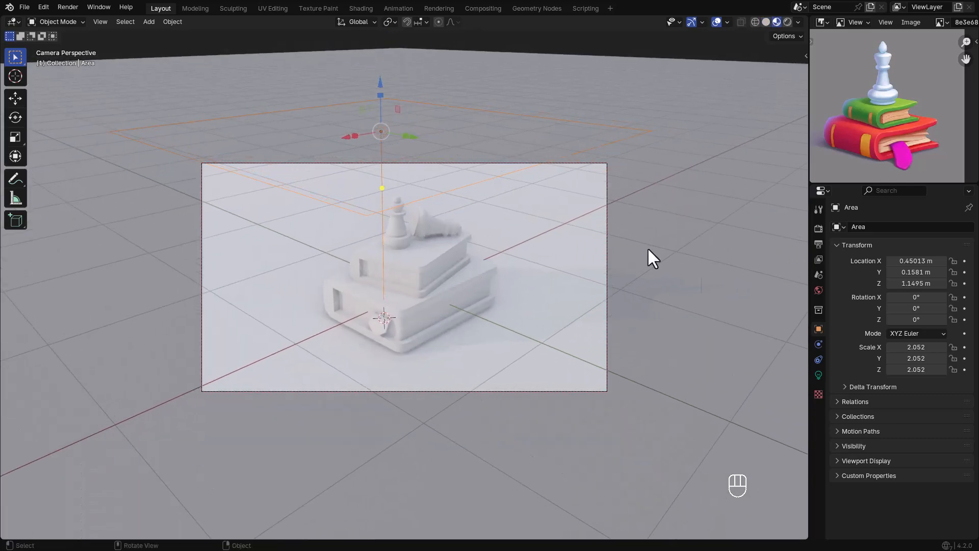
pyautogui.press('ctrl')
pyautogui.hotkey('ctrl', 's')
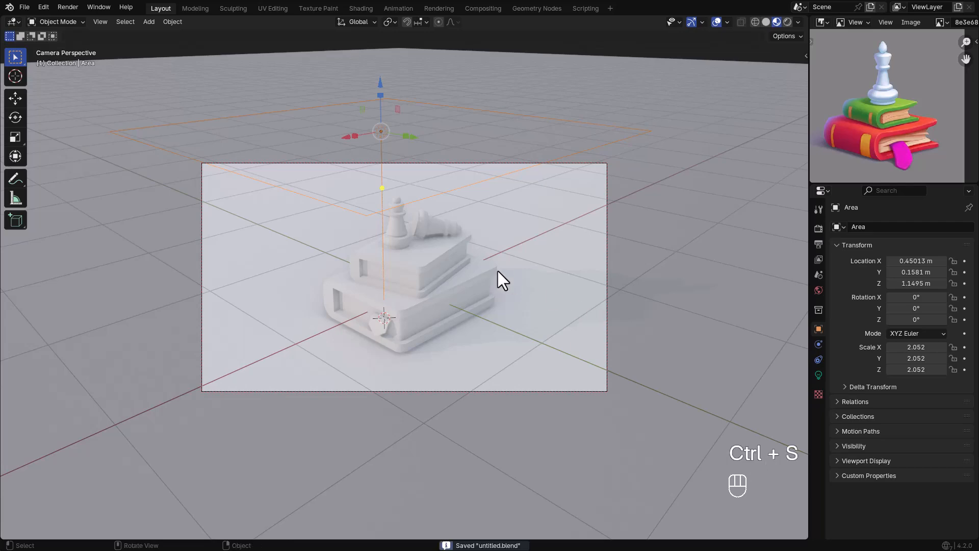
# Show the scene in Rendered shading, enlarge the area light to a scale of about 3.080, and raise it about 0.256 m along Z.
pyautogui.press('z')
pyautogui.click(512, 215)
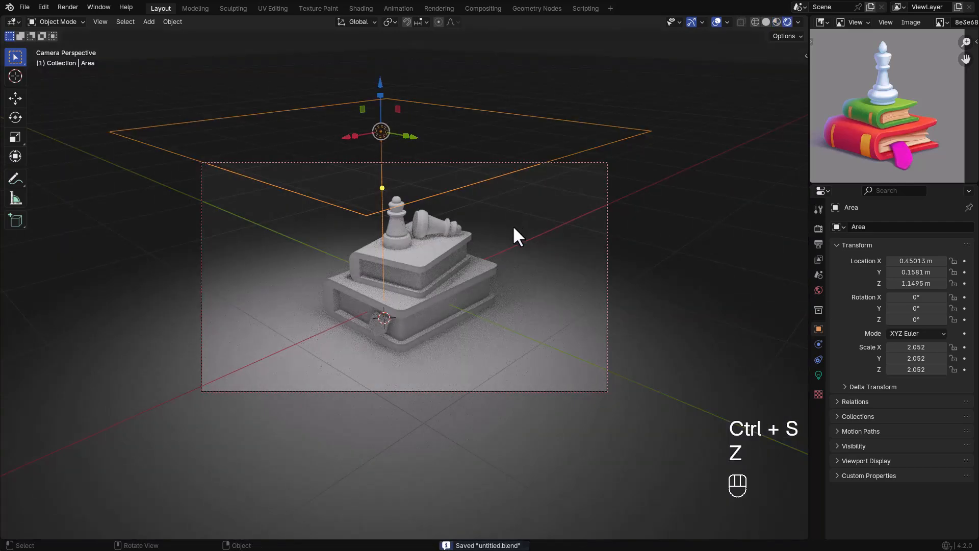
pyautogui.press('s')
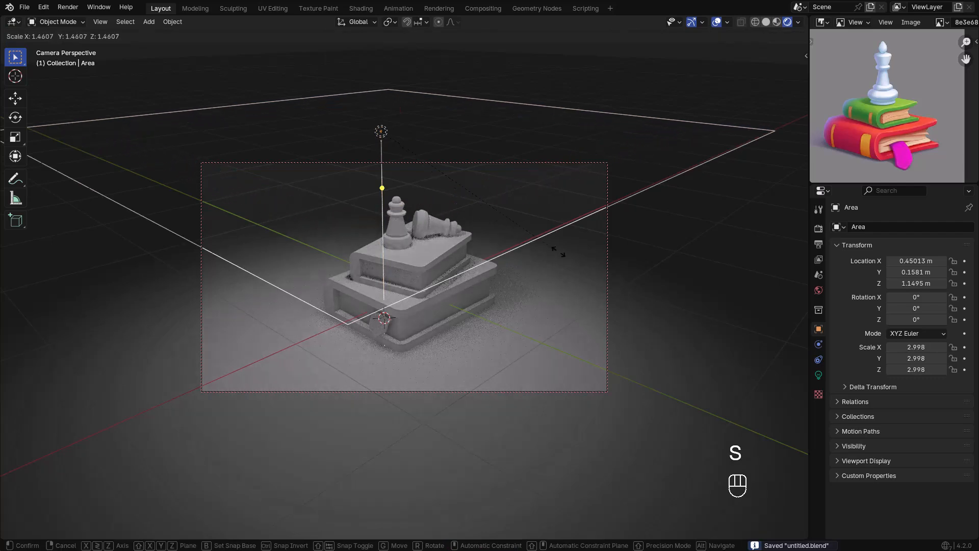
pyautogui.click(560, 249)
pyautogui.press('g')
pyautogui.press('z')
pyautogui.click(558, 198)
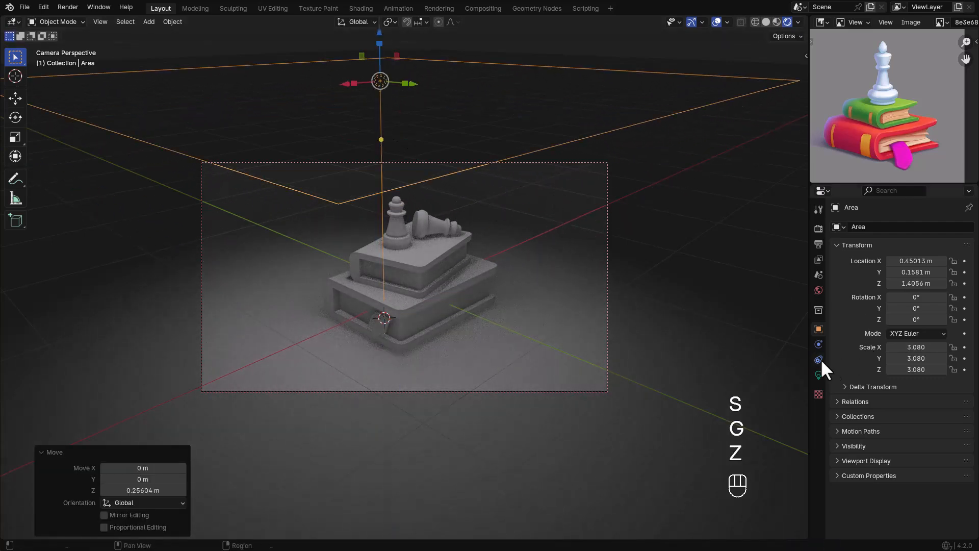
# Set the area light's power to 500 W.
pyautogui.click(819, 375)
pyautogui.click(912, 301)
pyautogui.write('50')
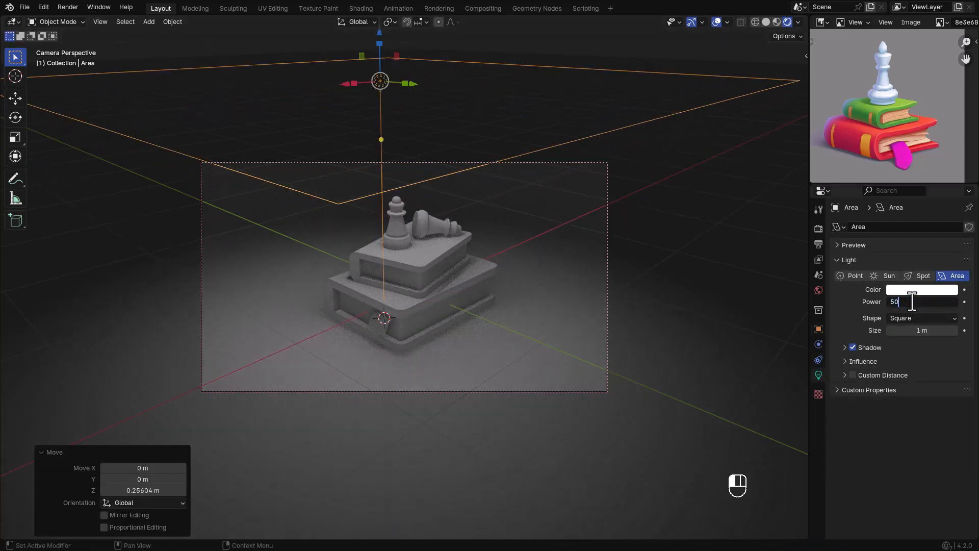
pyautogui.write('0')
pyautogui.press('Return')
# Shrink the area light by a factor of about 0.933 and reduce its power to 80 W.
pyautogui.press('s')
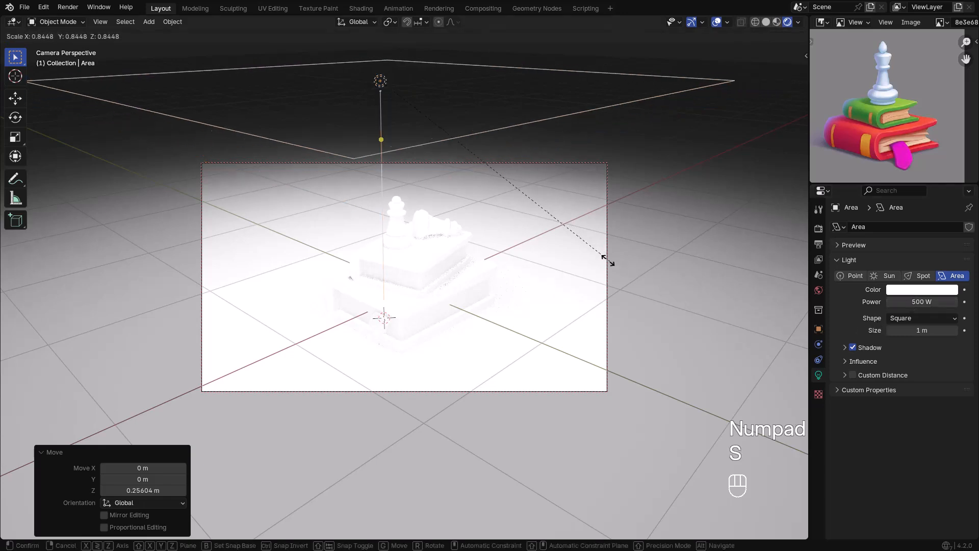
pyautogui.click(659, 292)
pyautogui.click(920, 302)
pyautogui.write('100')
pyautogui.press('Return')
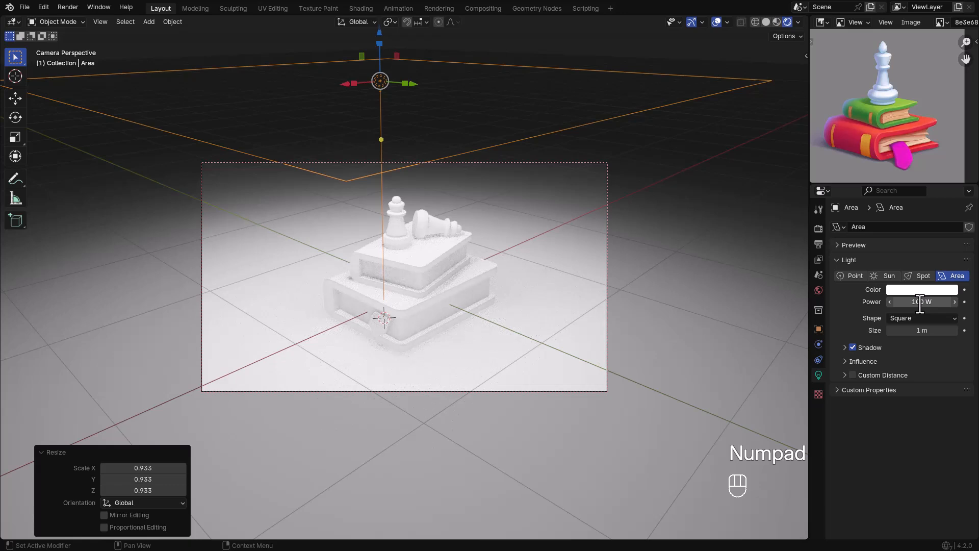
pyautogui.click(918, 302)
pyautogui.write('80')
pyautogui.press('Return')
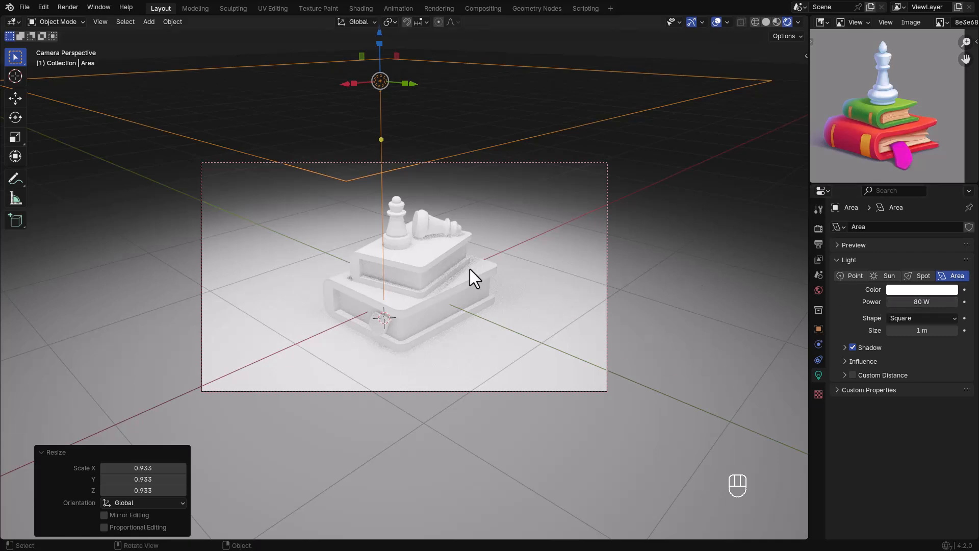
# Give the upper book a new material with a green base color, hue about 0.35.
pyautogui.click(439, 274)
pyautogui.click(819, 419)
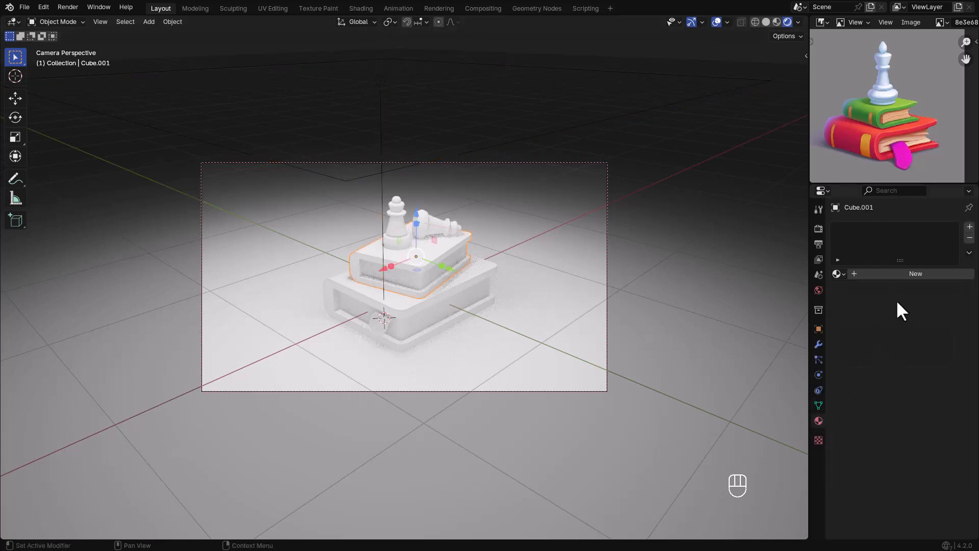
pyautogui.click(894, 274)
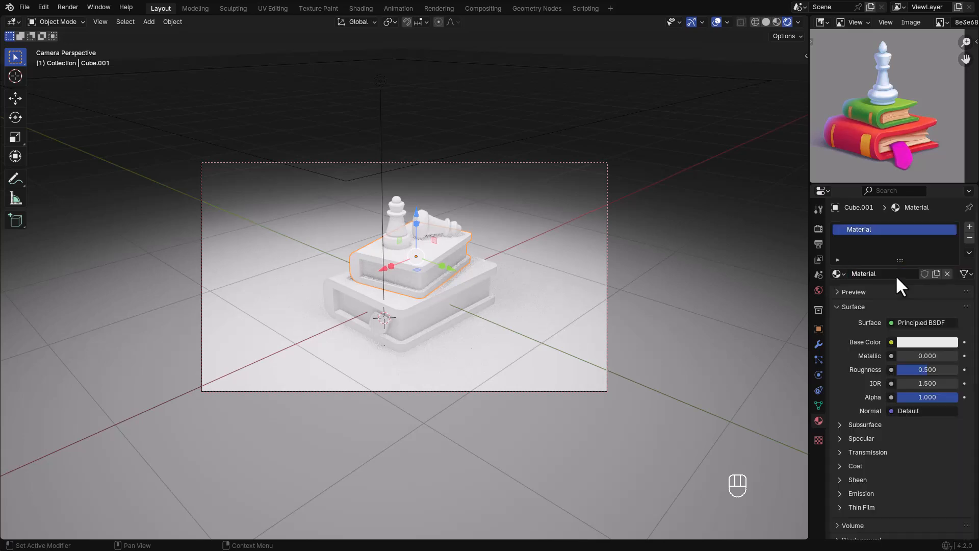
pyautogui.click(908, 342)
pyautogui.moveTo(894, 223); pyautogui.dragTo(877, 202)
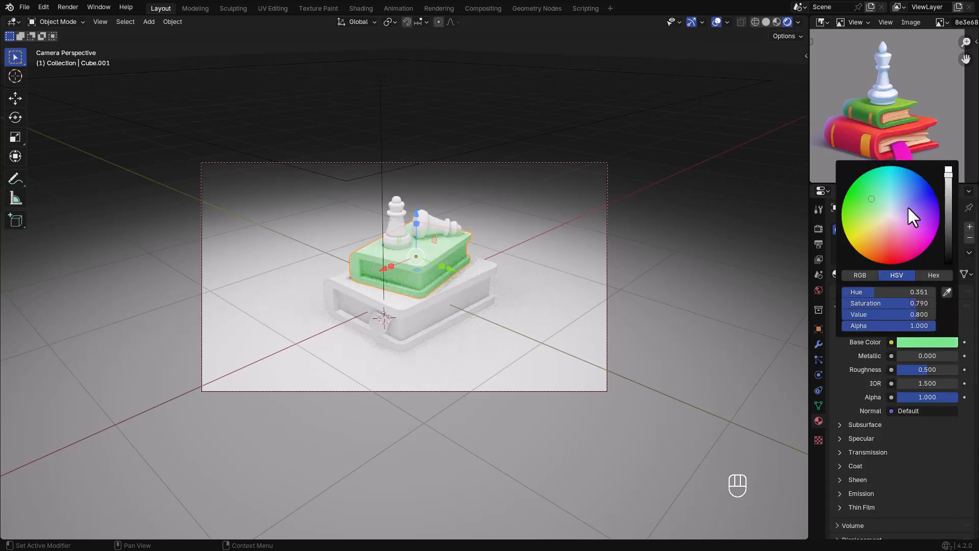
# Give the bottom book a new red material with roughness 1.000, and increase the roughness of the upper book's green material.
pyautogui.click(476, 305)
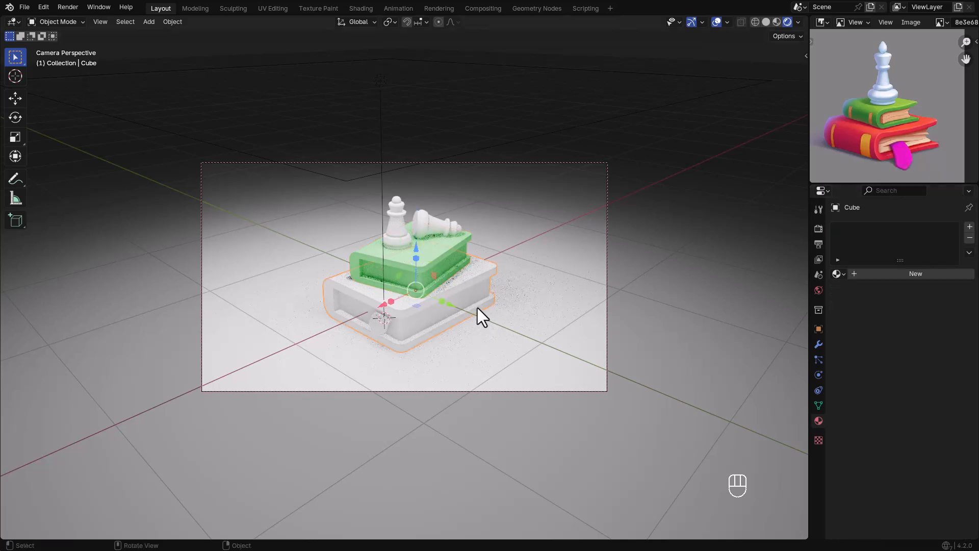
pyautogui.click(890, 276)
pyautogui.click(922, 342)
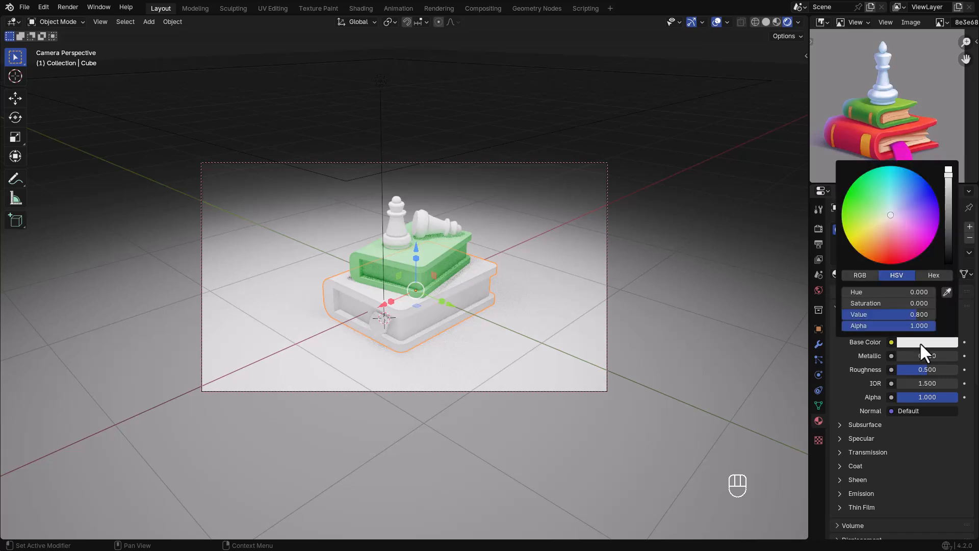
pyautogui.moveTo(887, 236); pyautogui.dragTo(890, 247)
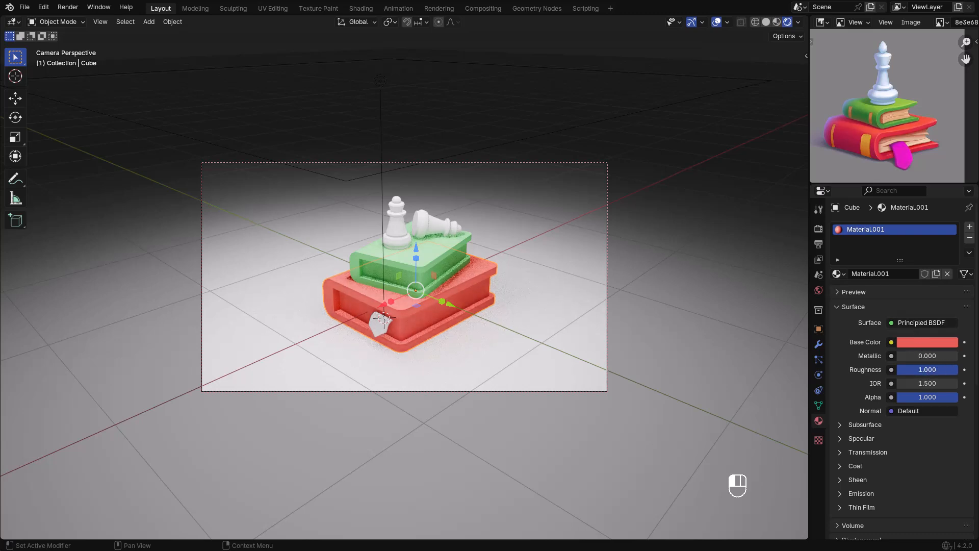
pyautogui.moveTo(953, 369)
pyautogui.mouseDown()
pyautogui.moveTo(918, 369)
pyautogui.moveTo(958, 370)
pyautogui.mouseUp()
pyautogui.click(442, 271)
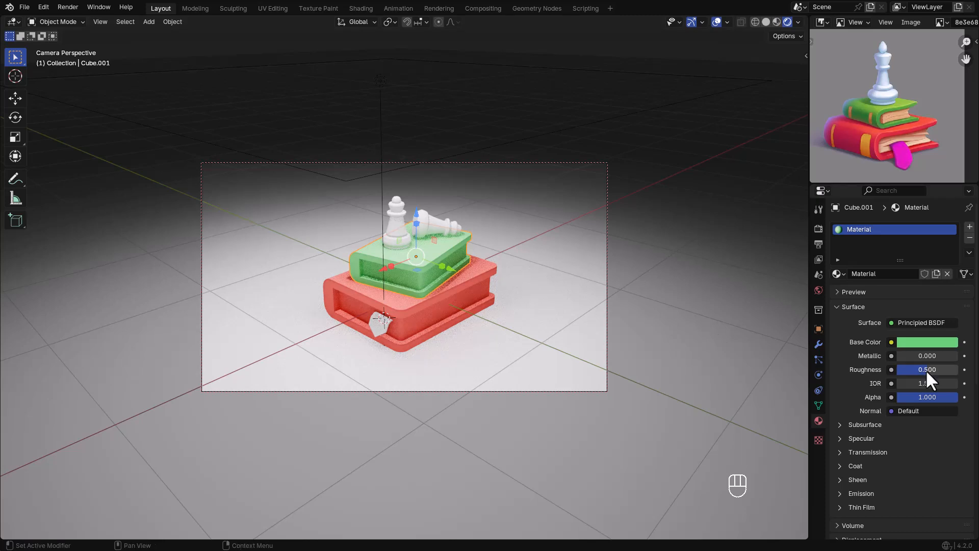
pyautogui.moveTo(937, 369); pyautogui.dragTo(939, 369)
# Give the curled bookmark a new material with a bright yellow base color.
pyautogui.click(384, 329)
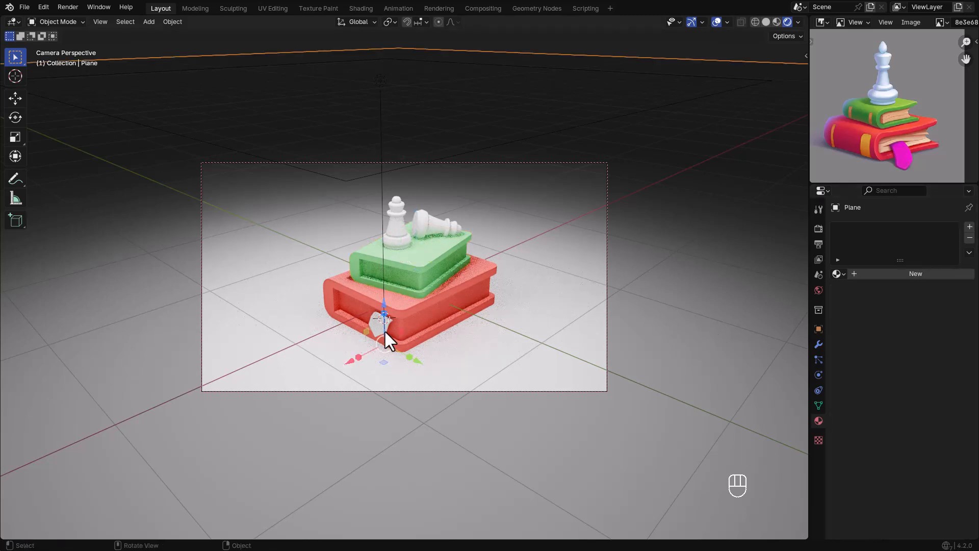
pyautogui.click(868, 274)
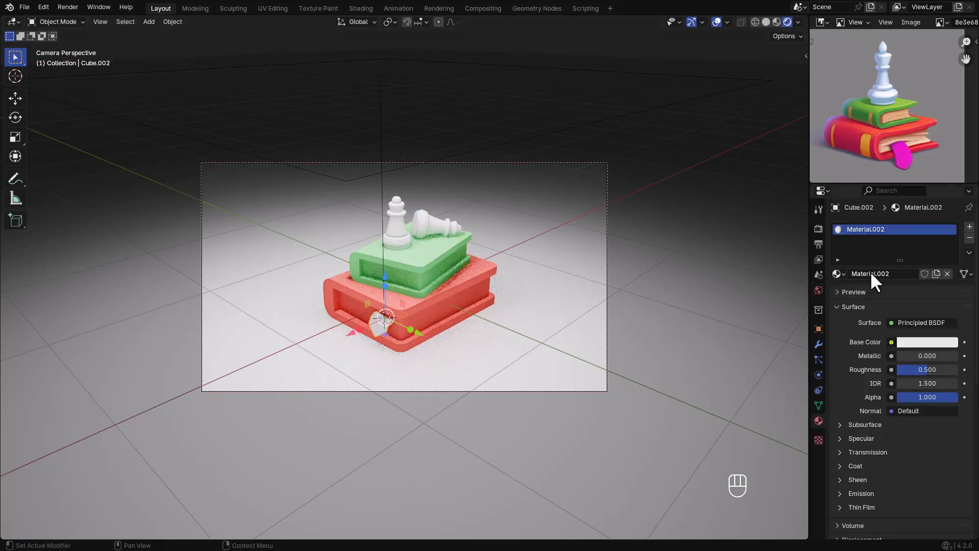
pyautogui.click(928, 341)
pyautogui.moveTo(882, 221); pyautogui.dragTo(859, 237)
pyautogui.moveTo(947, 188)
pyautogui.mouseDown()
pyautogui.moveTo(947, 214)
pyautogui.moveTo(947, 176)
pyautogui.mouseUp()
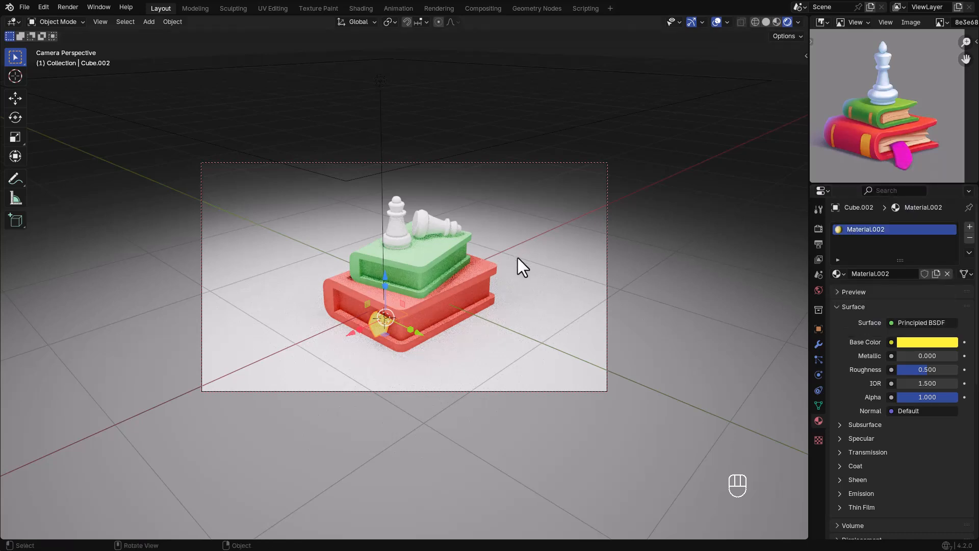
# Give the standing chess piece a new material with roughness about 0.248 and a pale pink-lilac base color.
pyautogui.click(390, 233)
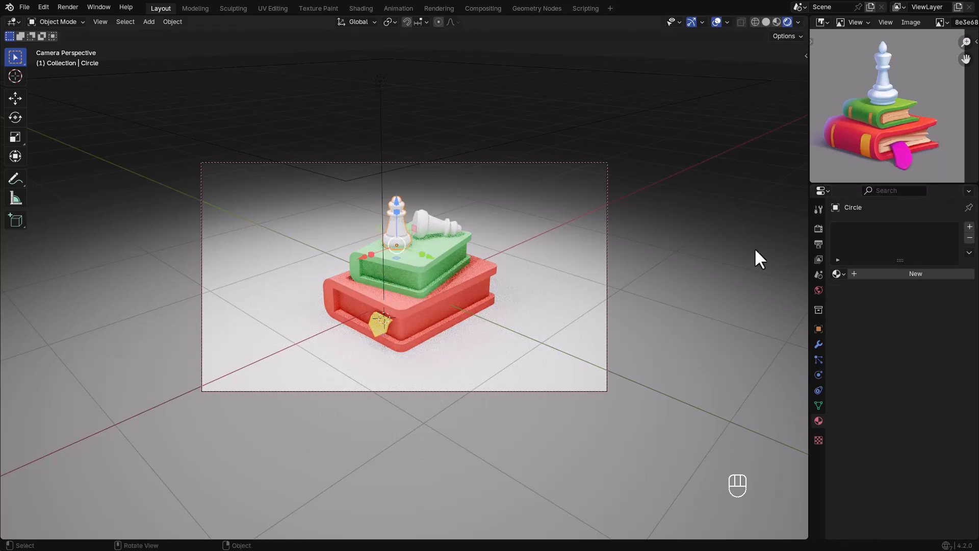
pyautogui.click(892, 275)
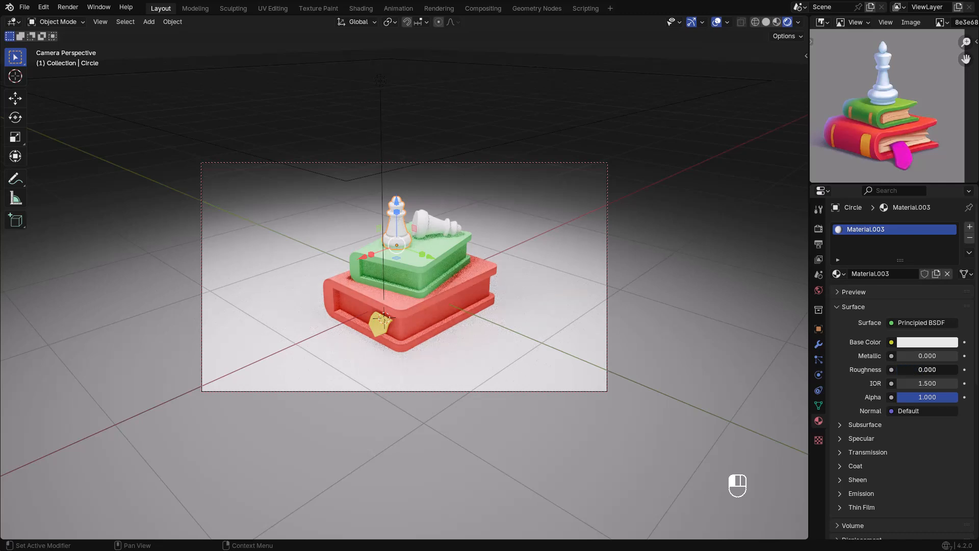
pyautogui.moveTo(909, 370); pyautogui.dragTo(915, 369)
pyautogui.click(912, 342)
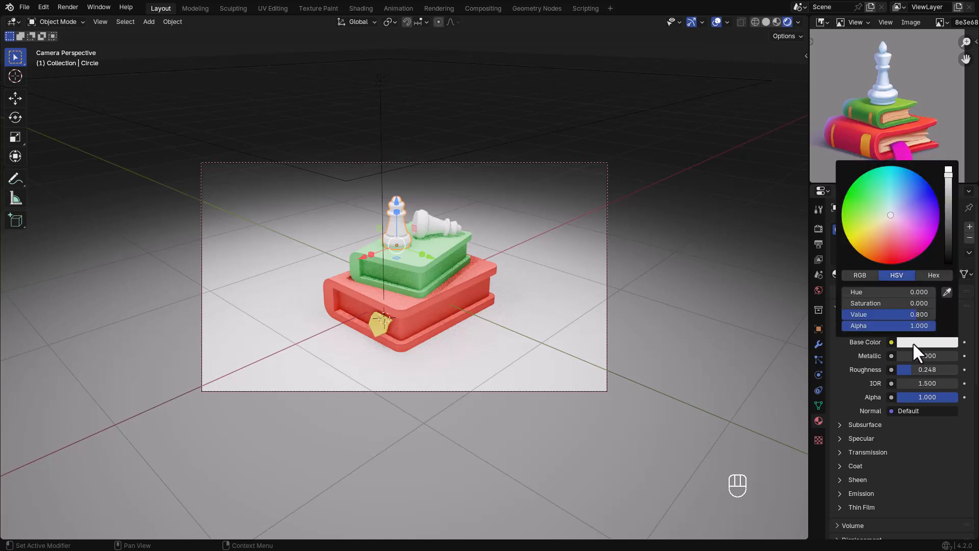
pyautogui.click(891, 198)
pyautogui.moveTo(892, 198); pyautogui.dragTo(897, 217)
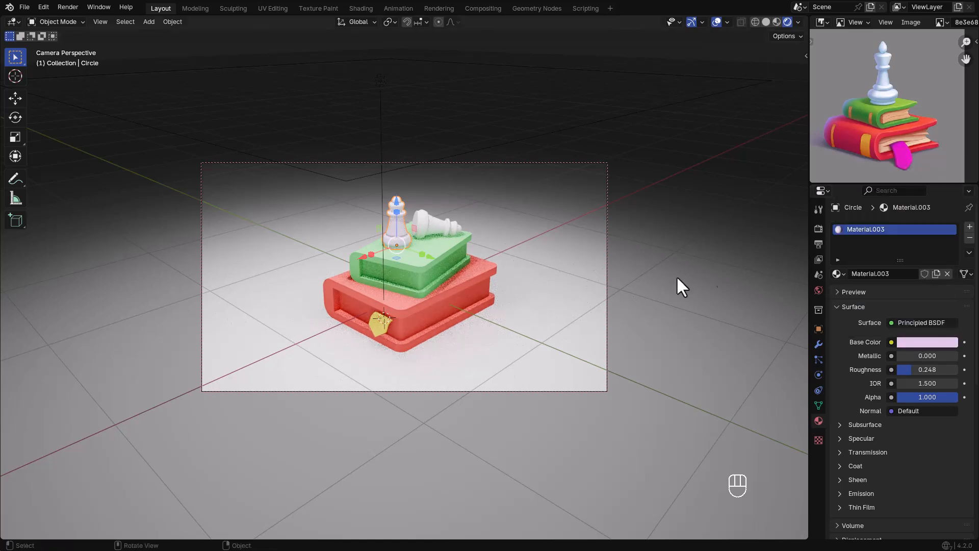
# Give the lying chess piece a new material with a near-black base color and roughness about 0.64.
pyautogui.click(437, 226)
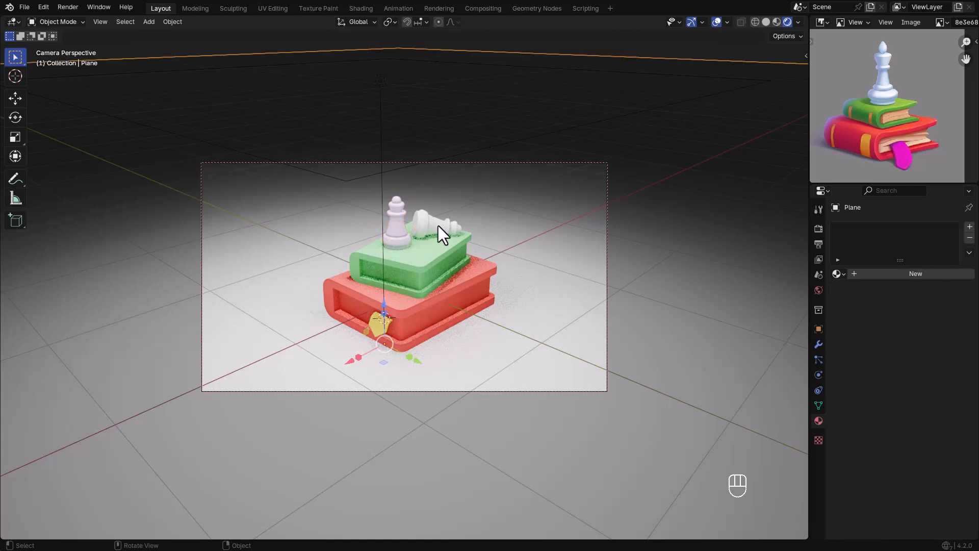
pyautogui.click(914, 274)
pyautogui.click(916, 342)
pyautogui.moveTo(948, 229); pyautogui.dragTo(948, 266)
pyautogui.moveTo(948, 263)
pyautogui.mouseDown()
pyautogui.moveTo(948, 251)
pyautogui.moveTo(944, 263)
pyautogui.mouseUp()
pyautogui.moveTo(937, 369)
pyautogui.mouseDown()
pyautogui.moveTo(956, 369)
pyautogui.moveTo(937, 369)
pyautogui.mouseUp()
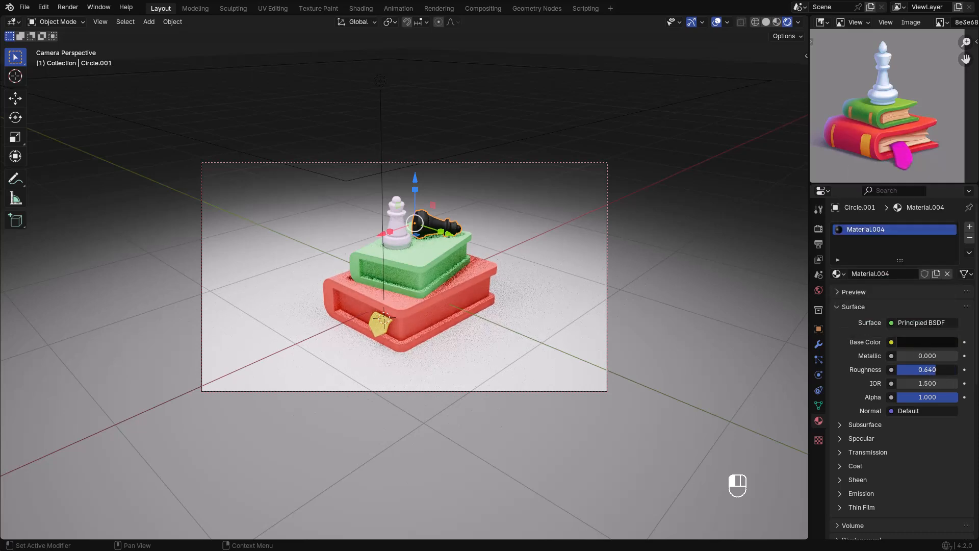
# Duplicate the area light above the books in place.
pyautogui.click(496, 248)
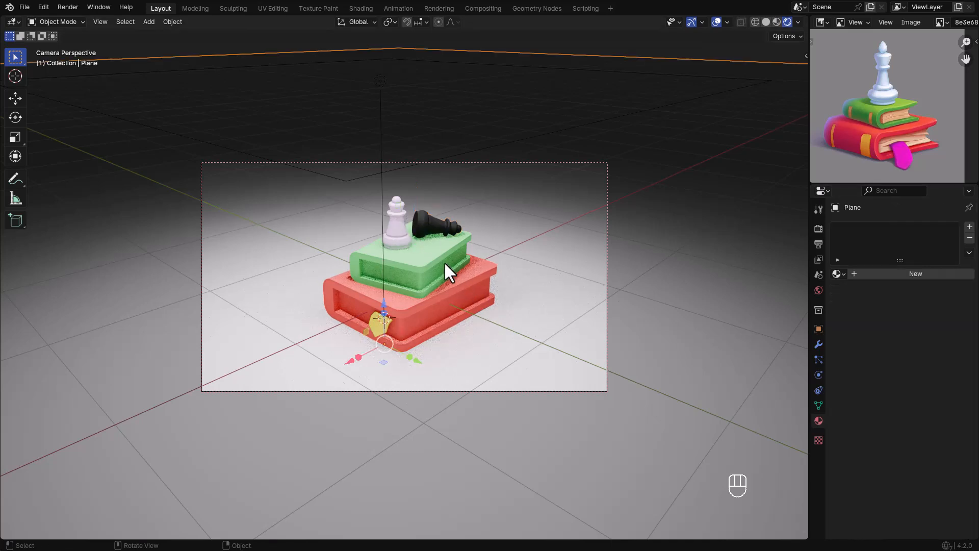
pyautogui.click(382, 277)
pyautogui.click(382, 277)
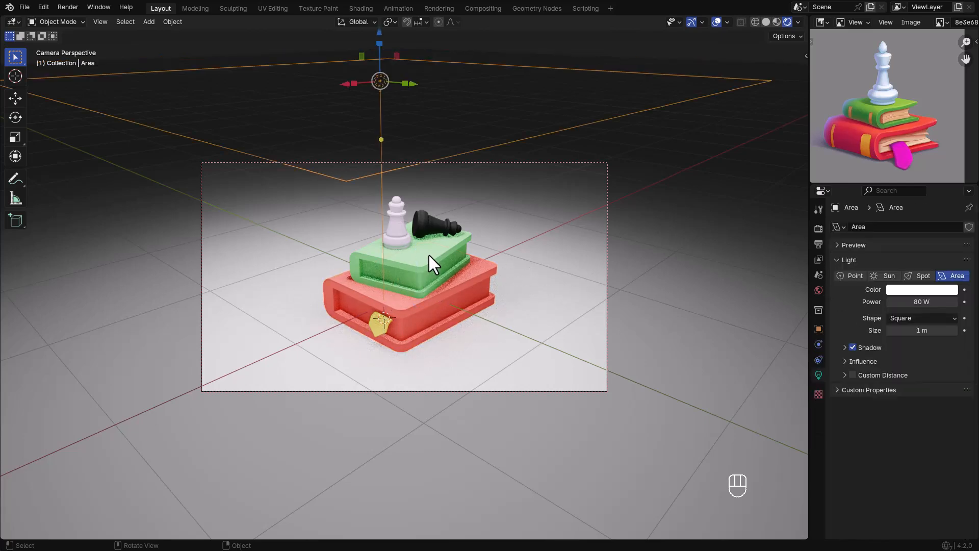
pyautogui.hotkey('shift', 'd')
pyautogui.rightClick(431, 210)
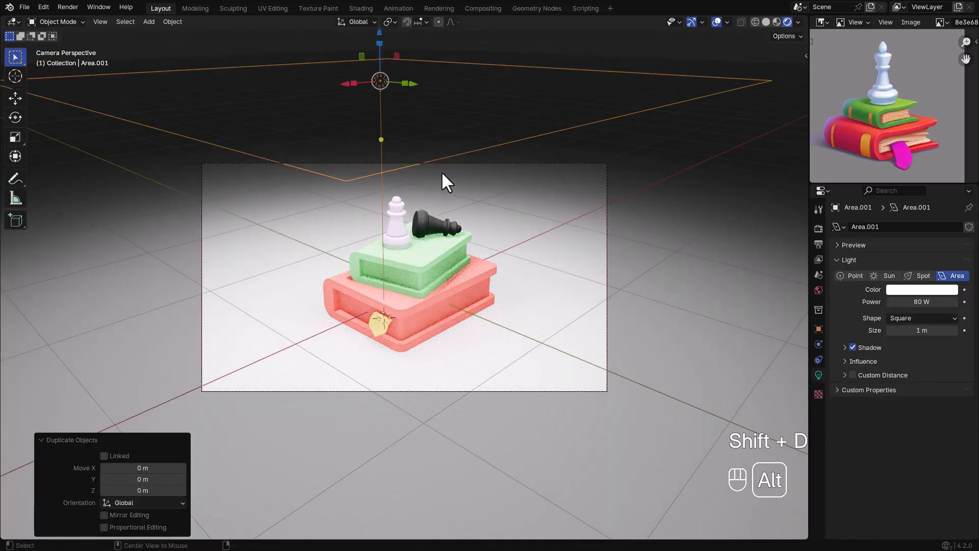
# In a Material Preview top view, move the duplicate light about 2.8 m along negative X and 1.1 m along negative Y, and scale it by 1.699.
pyautogui.keyDown('alt'); pyautogui.moveTo(442, 170); pyautogui.dragTo(452, 238, button='middle'); pyautogui.keyUp('alt')
pyautogui.press('z')
pyautogui.click(510, 343)
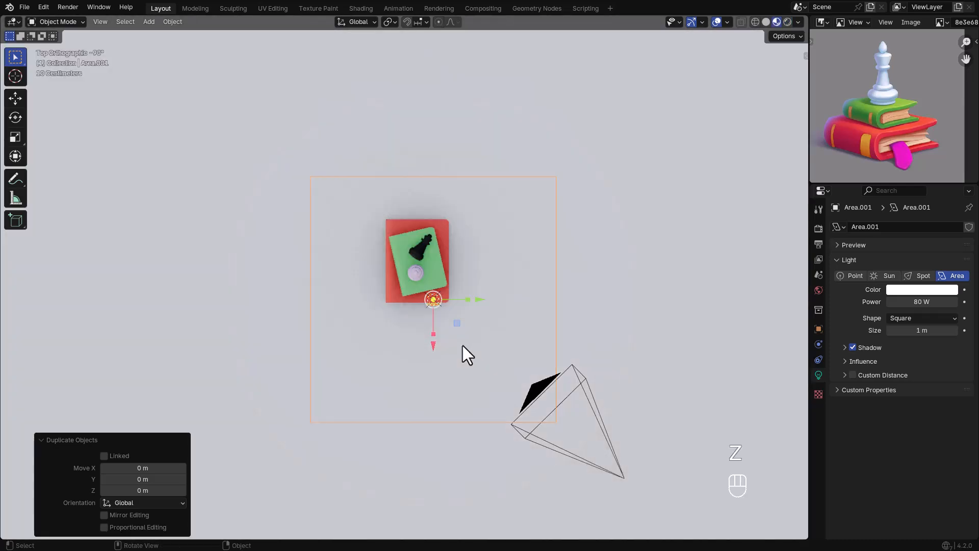
pyautogui.scroll(-4, 461, 332)
pyautogui.press('g')
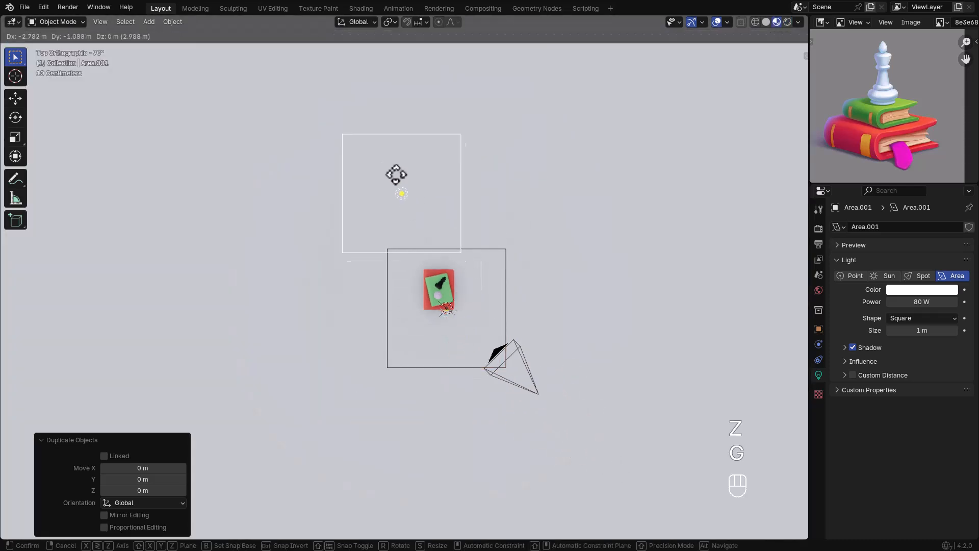
pyautogui.click(393, 167)
pyautogui.press('s')
pyautogui.click(485, 229)
# Show the scene through the camera in Rendered shading.
pyautogui.press('KP_0')
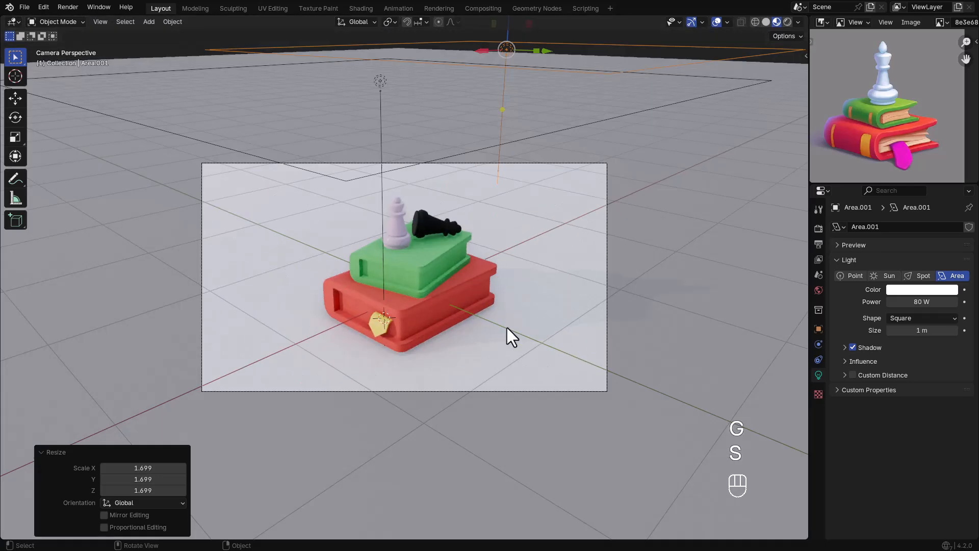
pyautogui.press('z')
pyautogui.click(500, 246)
# Give the floor plane a new material with a grey-blue base color: hue about 0.552, saturation 0.506, value 0.418.
pyautogui.click(510, 273)
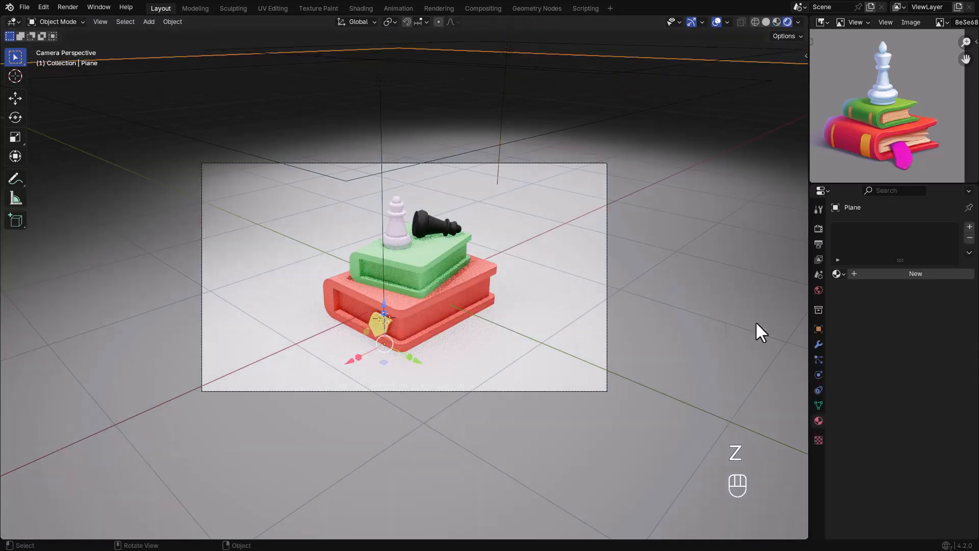
pyautogui.click(889, 271)
pyautogui.click(922, 341)
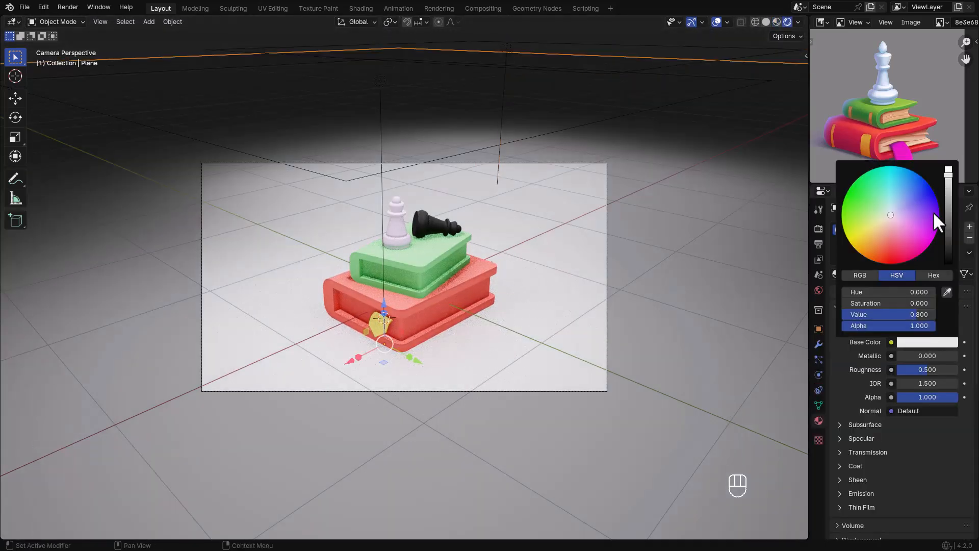
pyautogui.click(948, 196)
pyautogui.moveTo(878, 229); pyautogui.dragTo(894, 202)
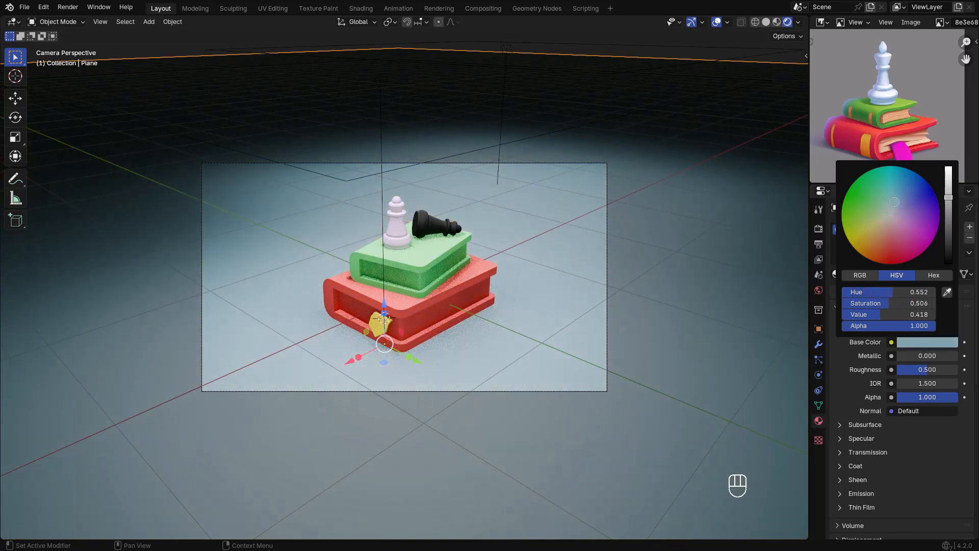